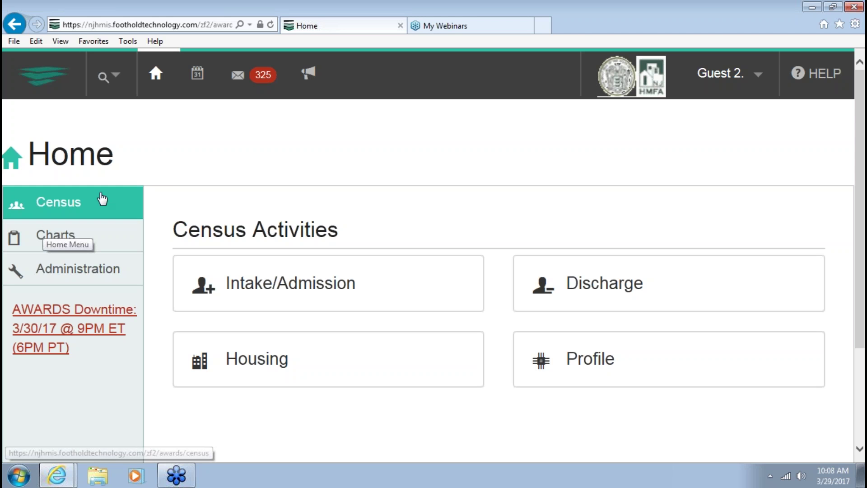
# Open Charts from the left menu and scroll through the Chart Activities tiles, including Services
pyautogui.click(74, 243)
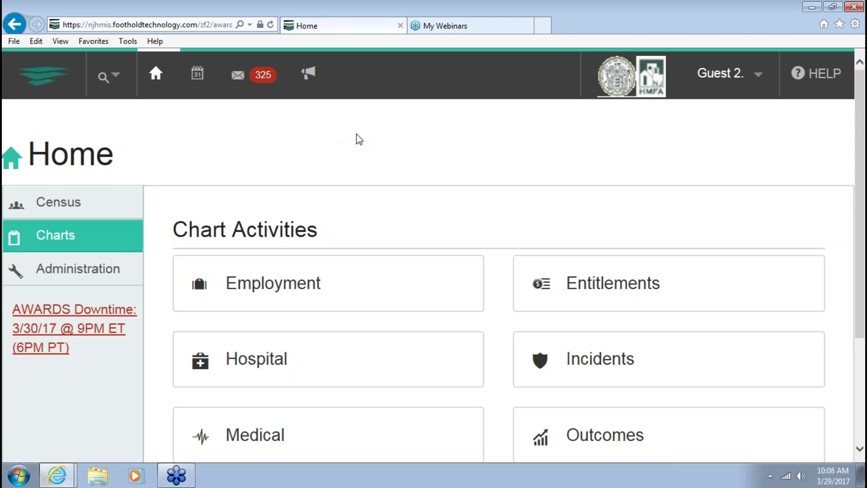
pyautogui.scroll(-2, 514, 205)
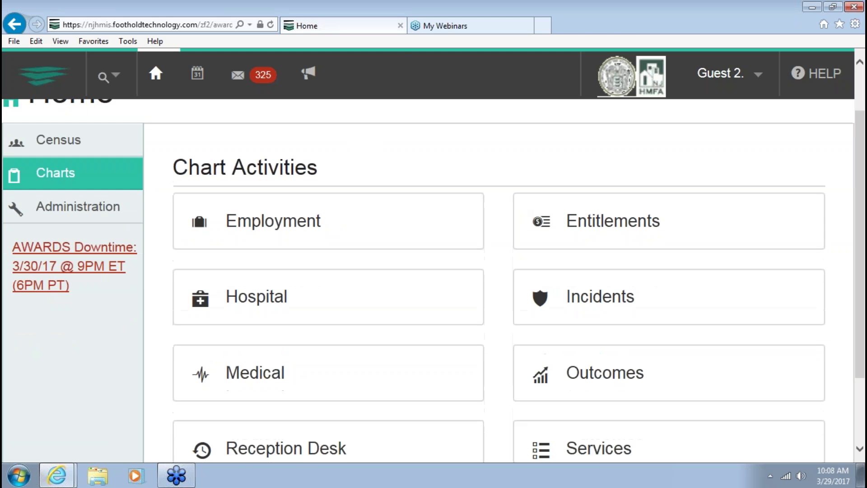
pyautogui.scroll(-2, 494, 302)
pyautogui.scroll(1, 496, 303)
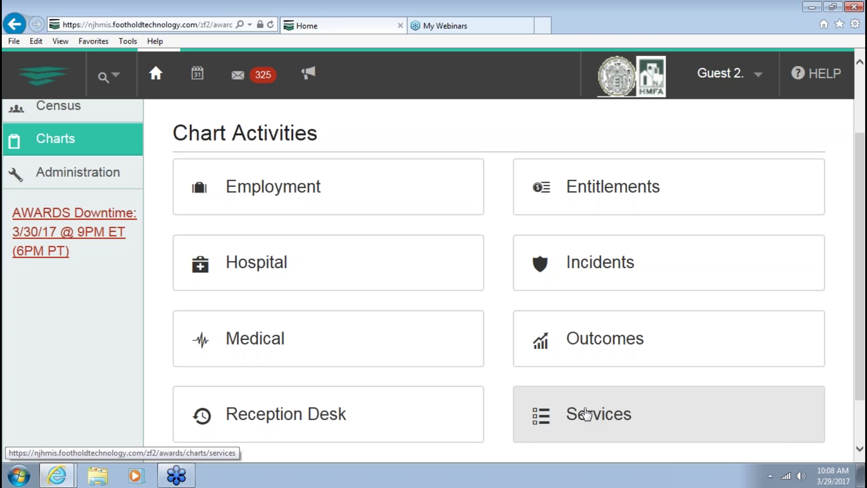
# Open Services and keep Training Emergency Shelter selected as the program
pyautogui.click(587, 413)
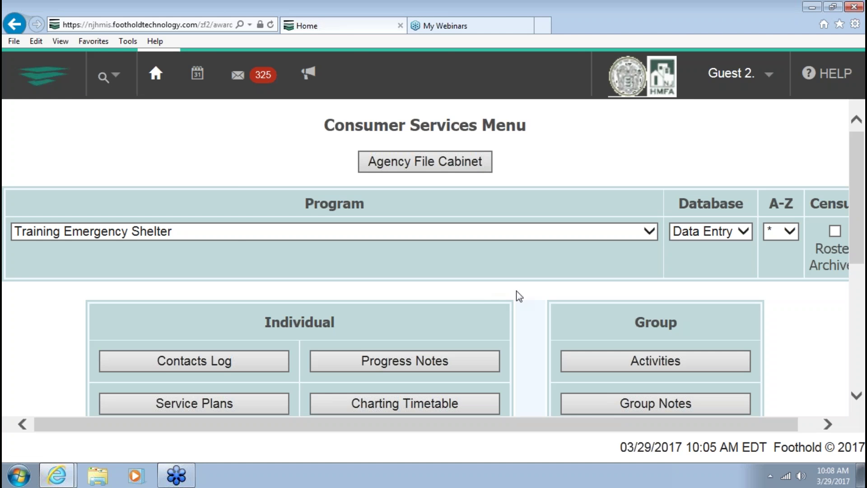
pyautogui.scroll(-1, 531, 313)
pyautogui.scroll(1, 530, 315)
pyautogui.click(297, 227)
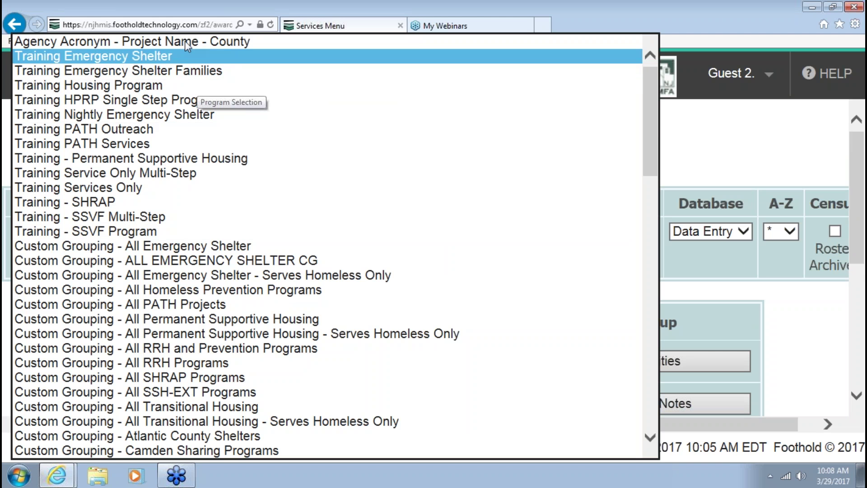
pyautogui.click(155, 58)
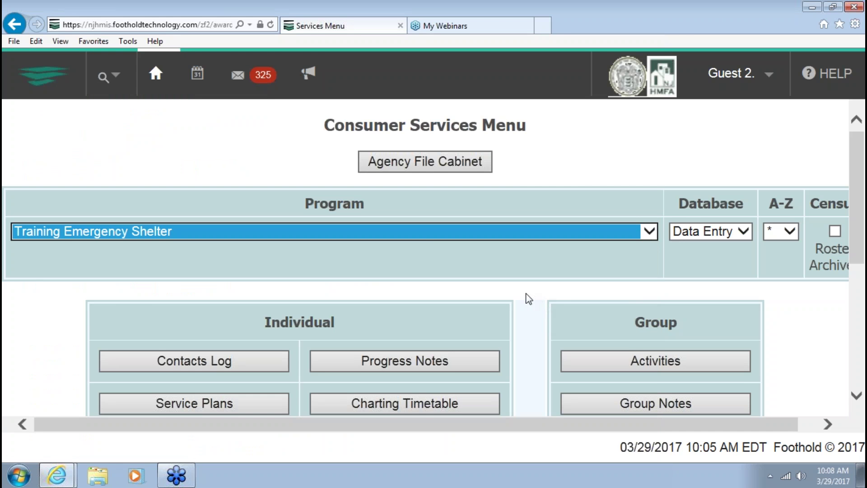
# Scroll down to the Prioritization Tool buttons and choose the Tri-County CoC Prioritization Tool
pyautogui.scroll(-2, 527, 299)
pyautogui.scroll(-3, 528, 299)
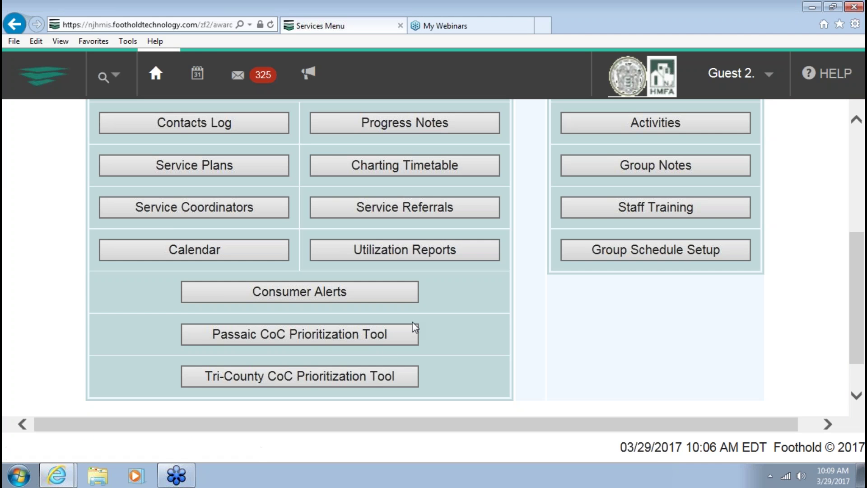
pyautogui.scroll(-1, 550, 290)
pyautogui.scroll(5, 385, 233)
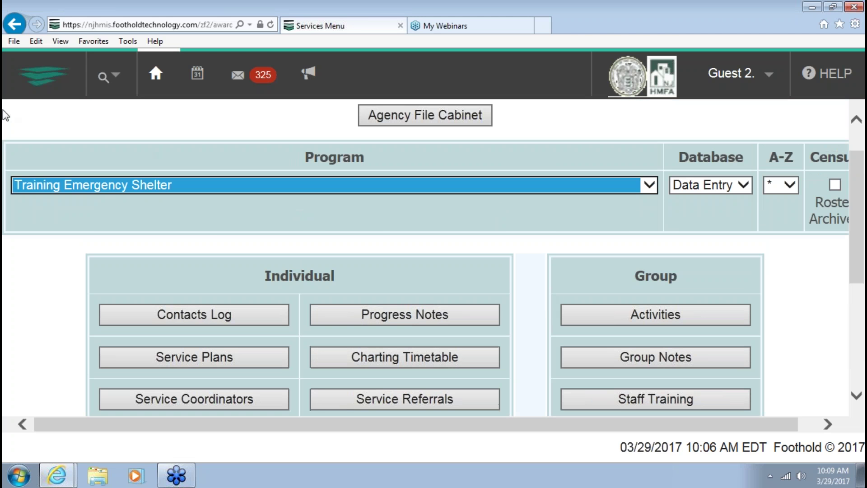
pyautogui.scroll(-5, 574, 278)
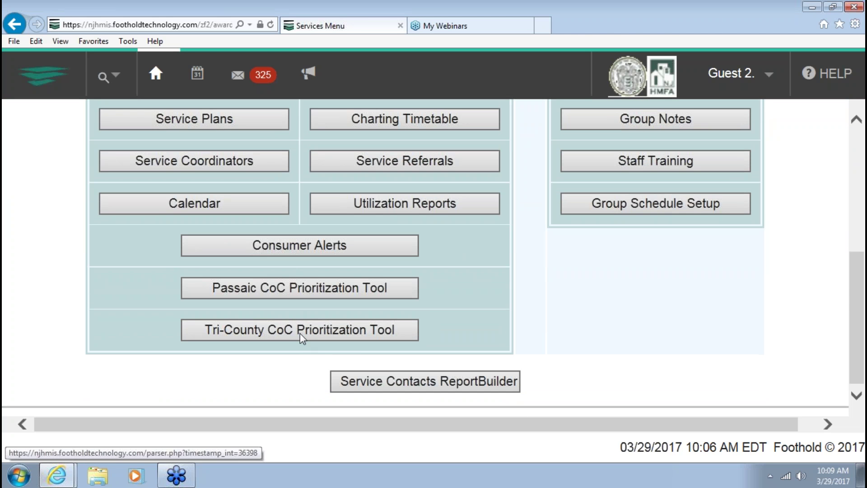
pyautogui.click(300, 334)
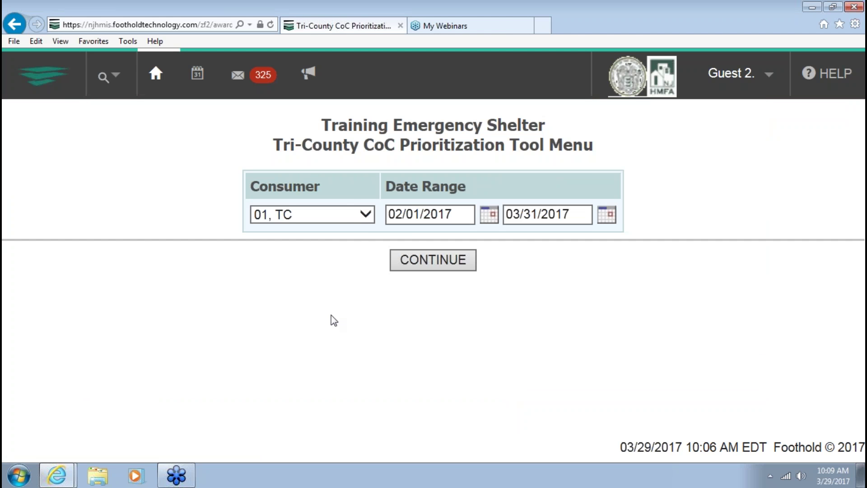
# Look through the Consumer dropdown list several times without changing the selected client
pyautogui.click(367, 218)
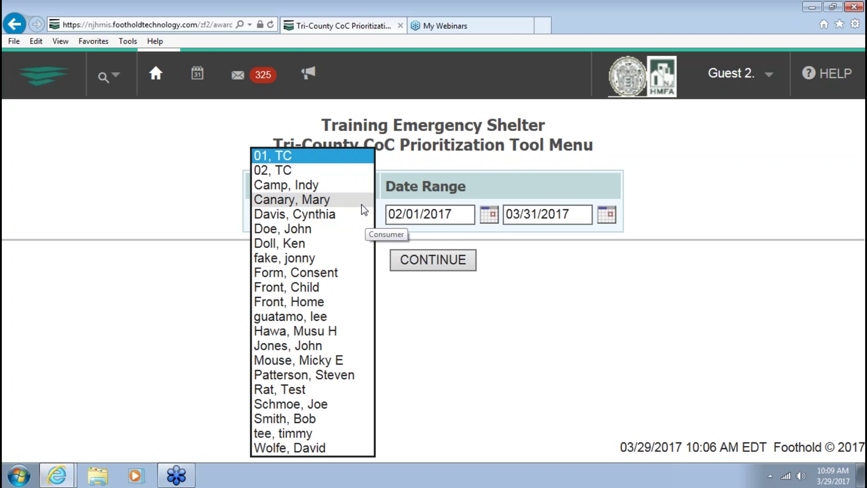
pyautogui.click(487, 245)
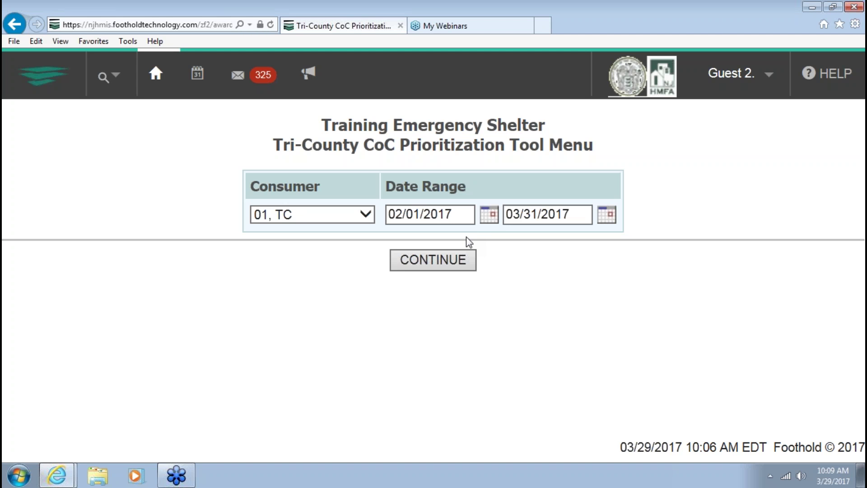
pyautogui.click(367, 215)
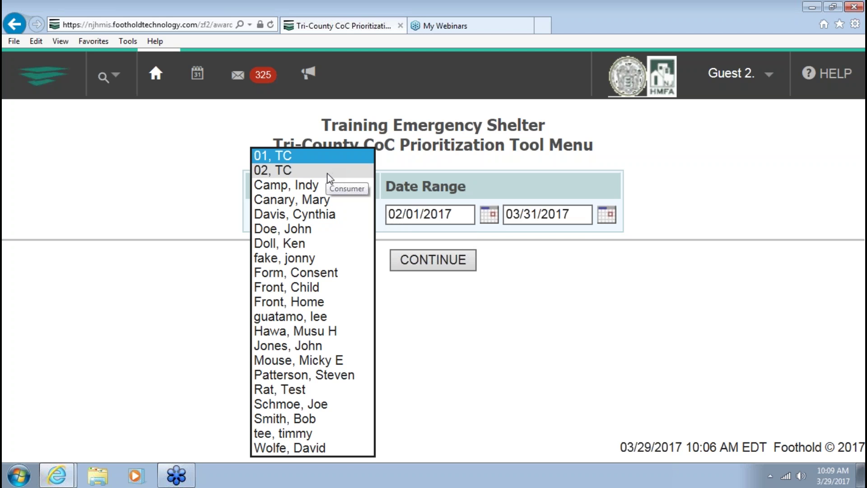
pyautogui.click(581, 296)
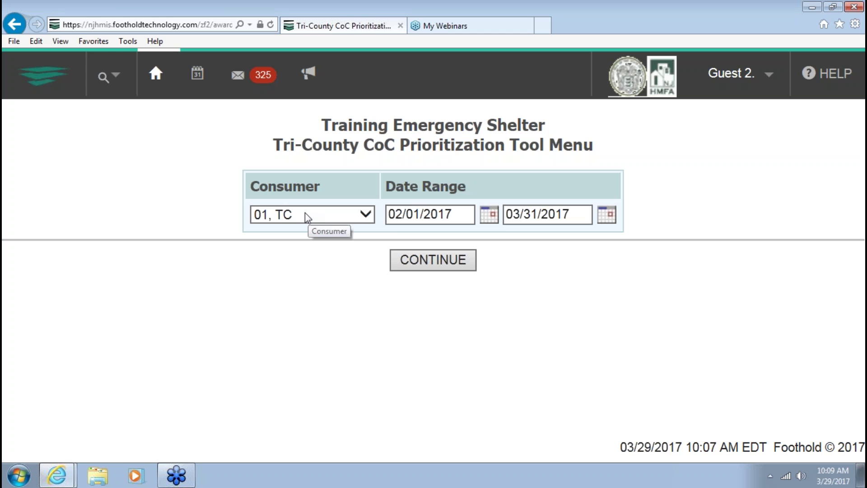
pyautogui.click(367, 218)
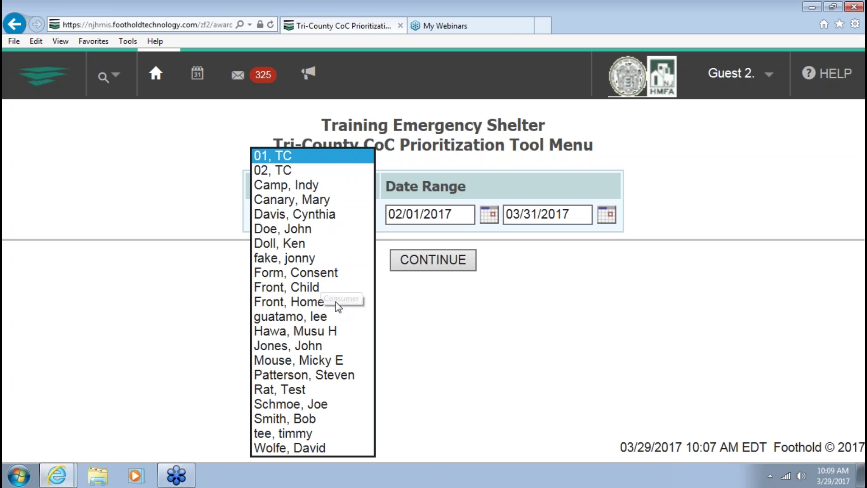
pyautogui.click(647, 350)
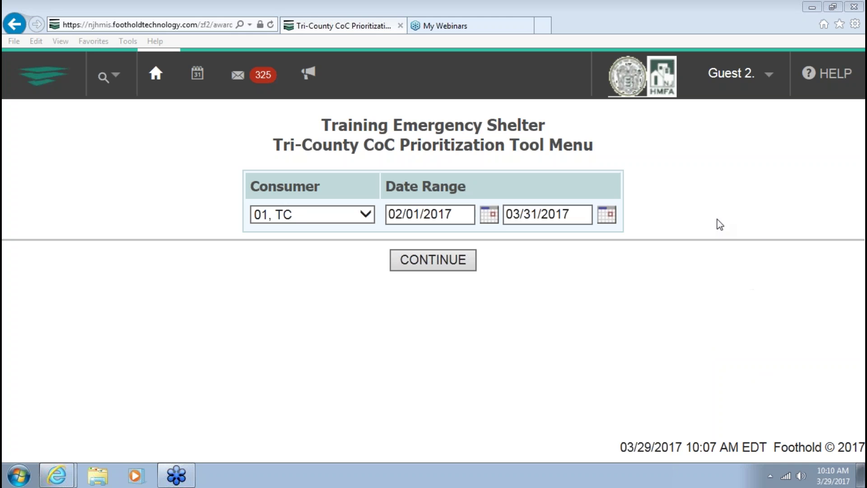
# Select 'Form, Consent' in the Consumer dropdown and confirm the choice stuck
pyautogui.click(620, 297)
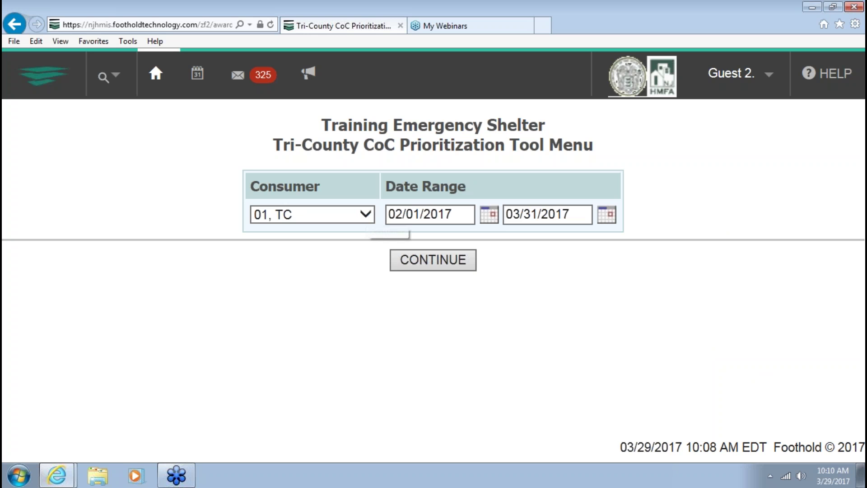
pyautogui.click(366, 215)
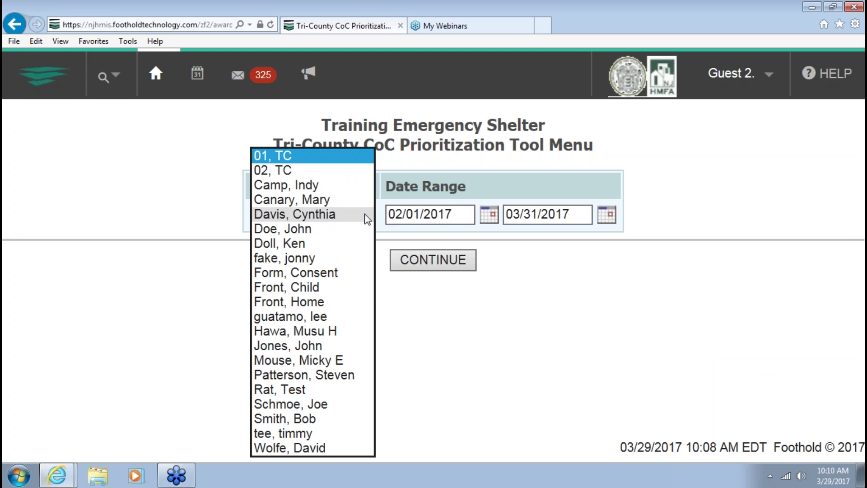
pyautogui.click(329, 276)
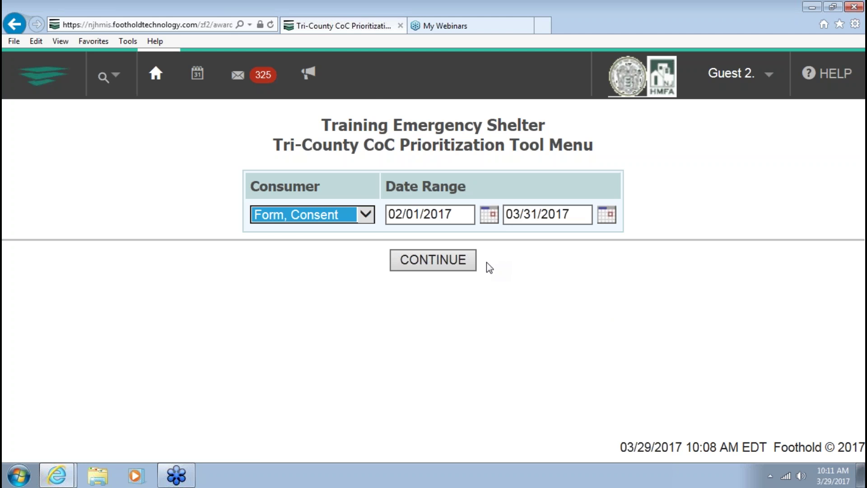
pyautogui.click(366, 215)
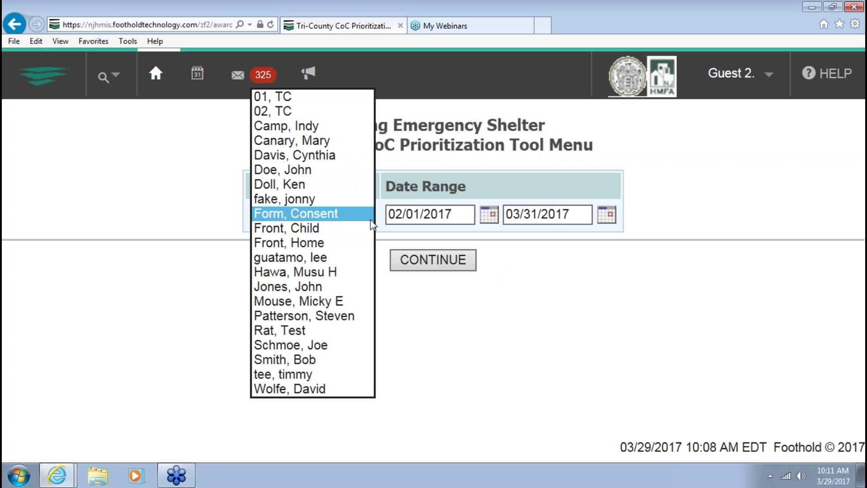
pyautogui.click(592, 264)
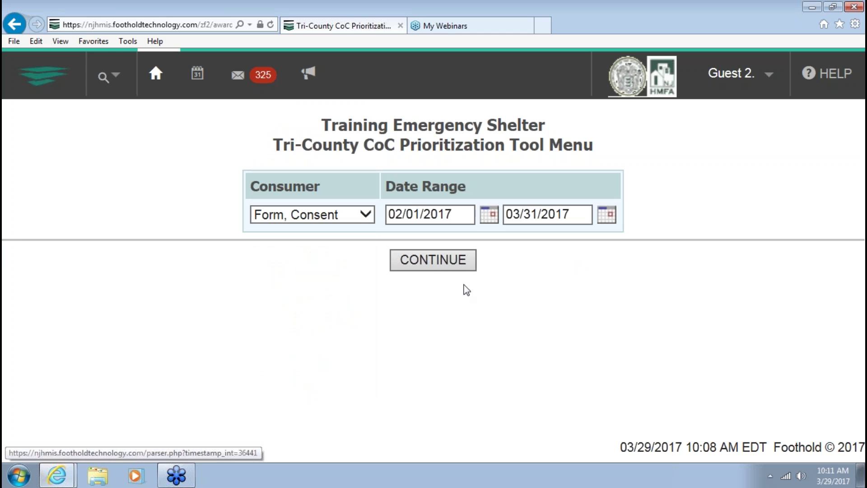
# Continue to the Consent Form client's Tri-County CoC Prioritization Tool page
pyautogui.click(449, 261)
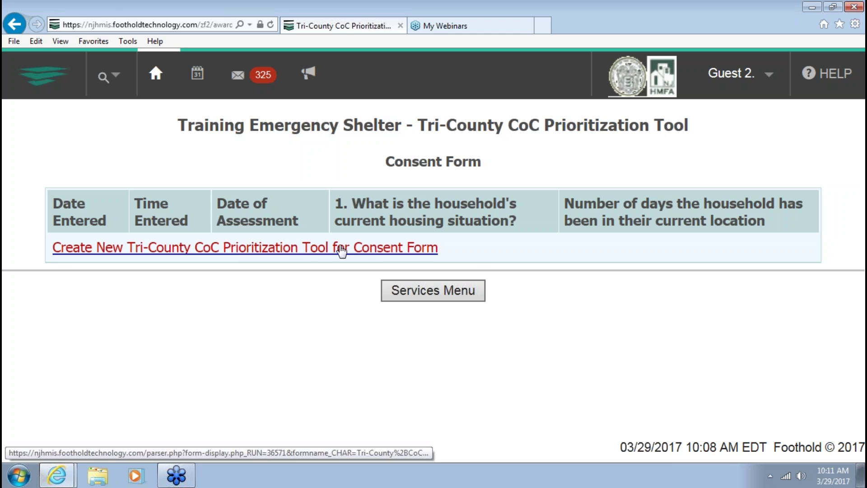
# Create a new Tri-County CoC Prioritization Tool entry, review it to the bottom, and make the section editable
pyautogui.click(237, 252)
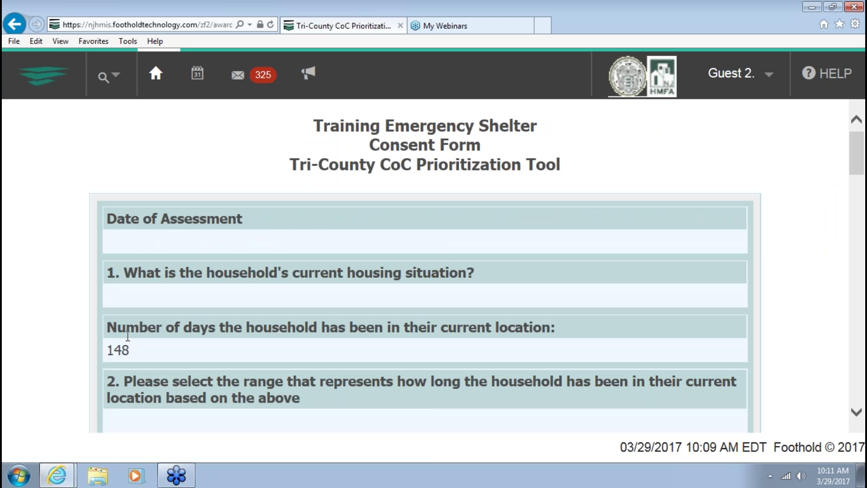
pyautogui.click(830, 2)
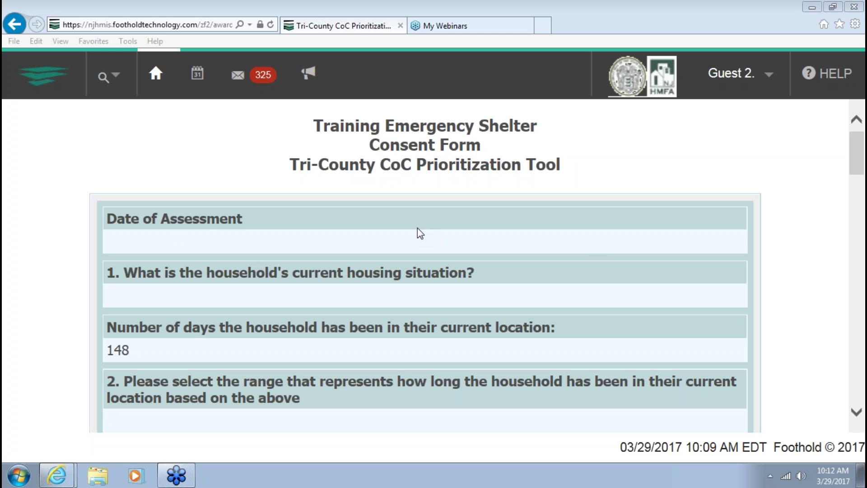
pyautogui.click(769, 245)
pyautogui.scroll(-5, 444, 251)
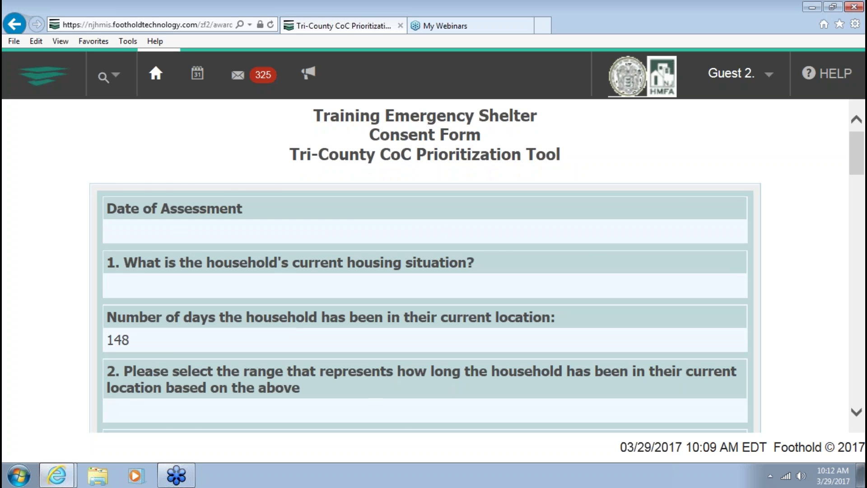
pyautogui.scroll(-20, 443, 251)
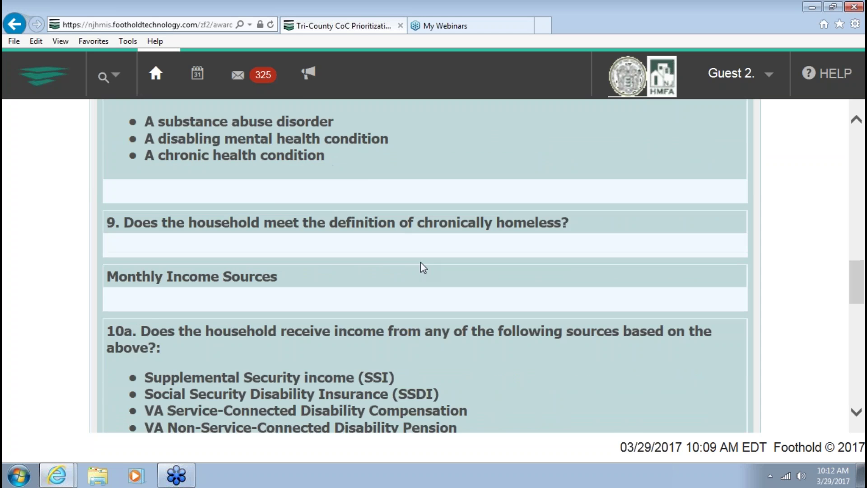
pyautogui.scroll(-7, 418, 311)
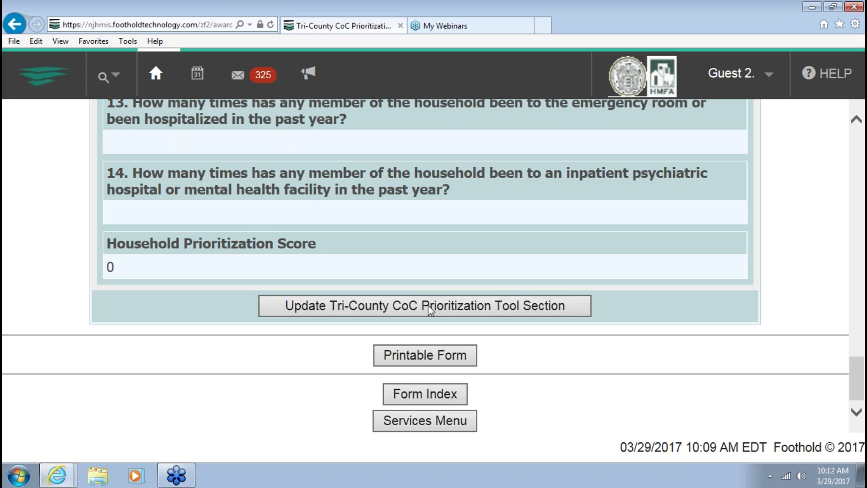
pyautogui.click(429, 306)
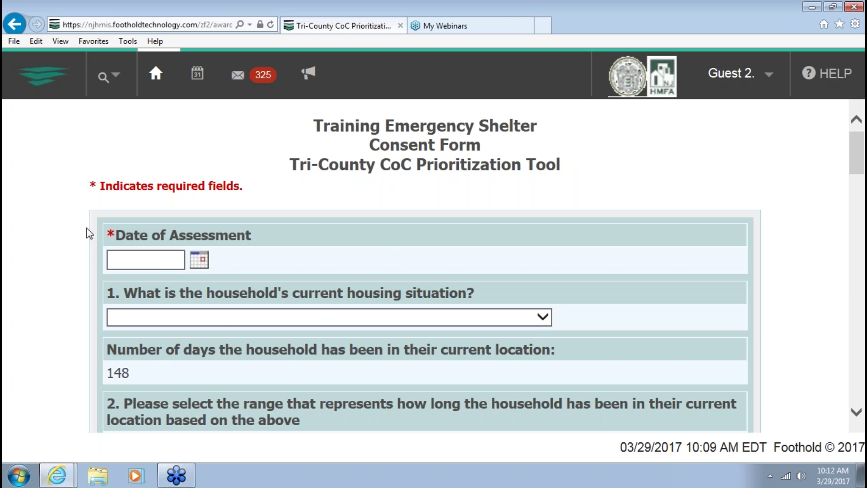
# Date the assessment 03/29/2017 and answer question 1 with 'Emergency shelter including hotel/motel paid w/emergency shelter voucher'
pyautogui.click(200, 260)
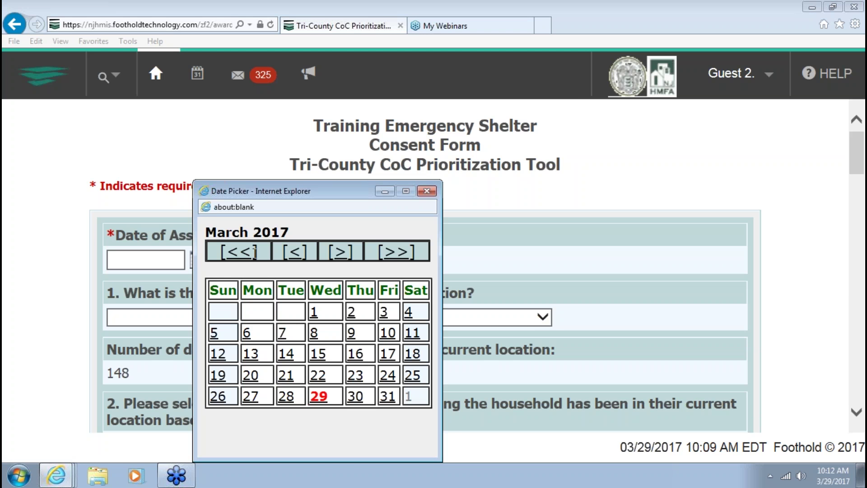
pyautogui.click(319, 396)
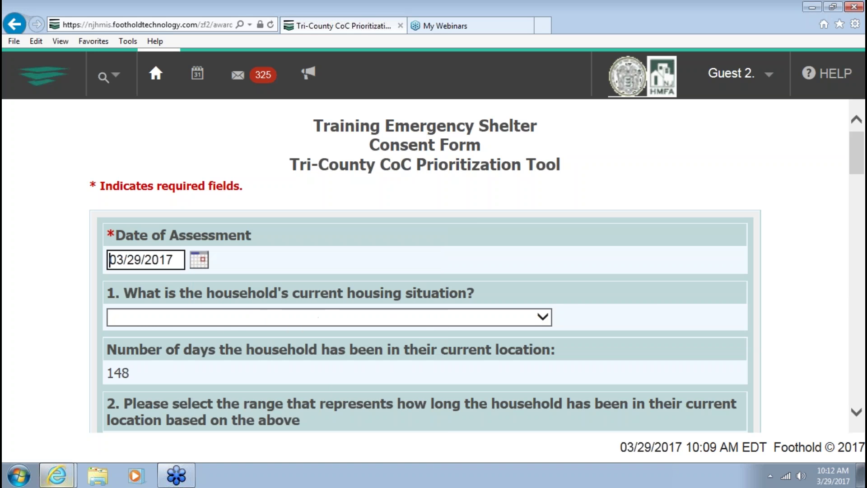
pyautogui.click(233, 320)
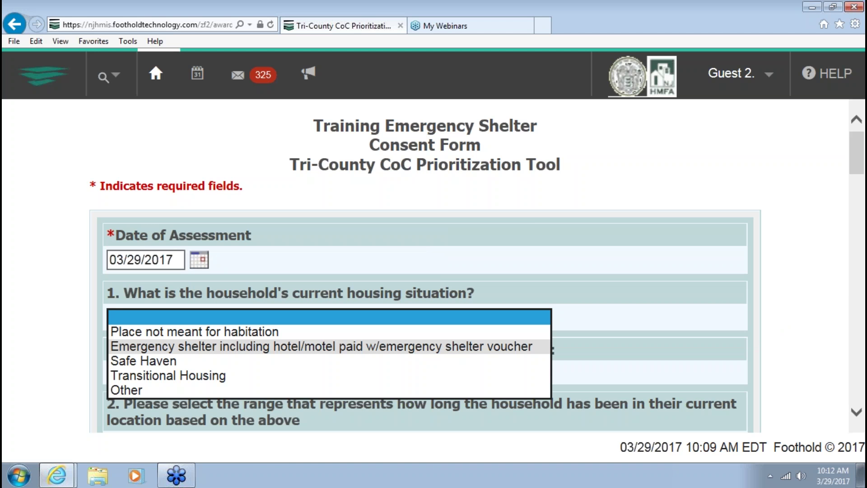
pyautogui.click(233, 346)
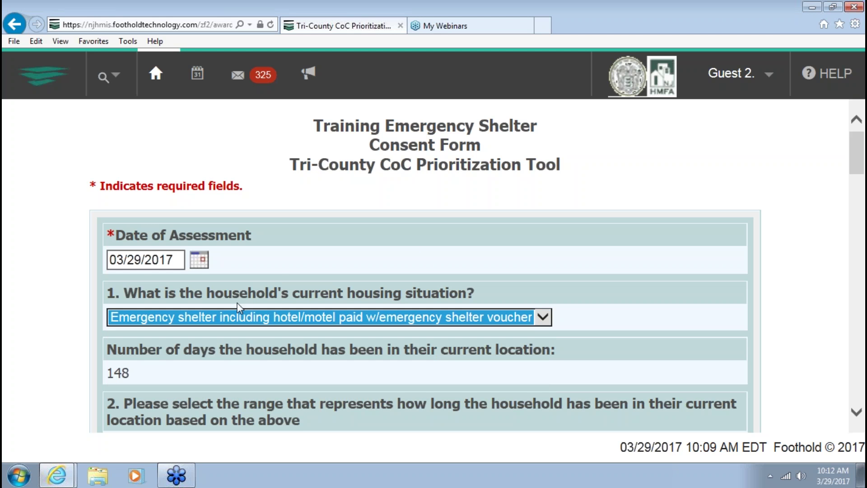
pyautogui.scroll(-2, 355, 251)
pyautogui.scroll(-1, 356, 251)
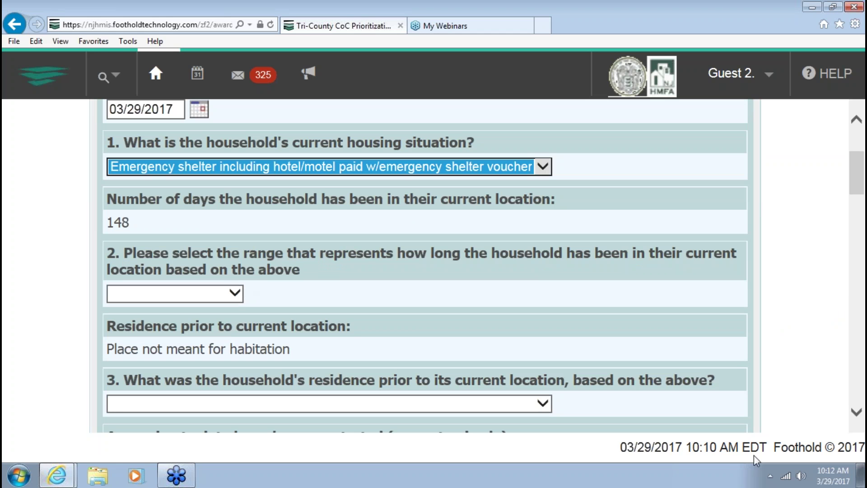
pyautogui.click(765, 112)
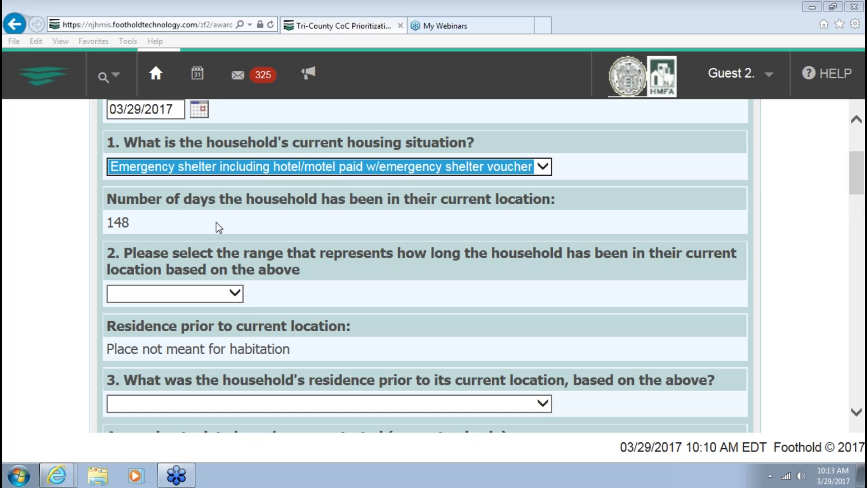
pyautogui.click(235, 294)
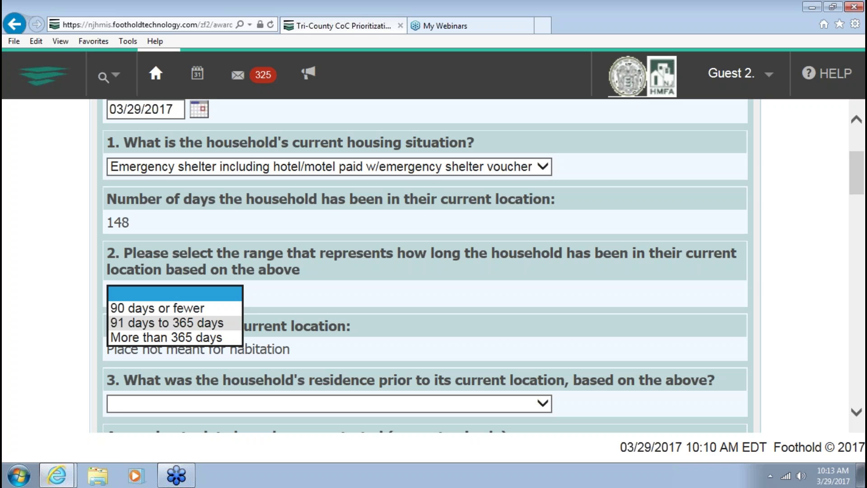
# Set the length of stay to '91 days to 365 days' and the prior residence to 'Place not meant for habitation'
pyautogui.click(167, 323)
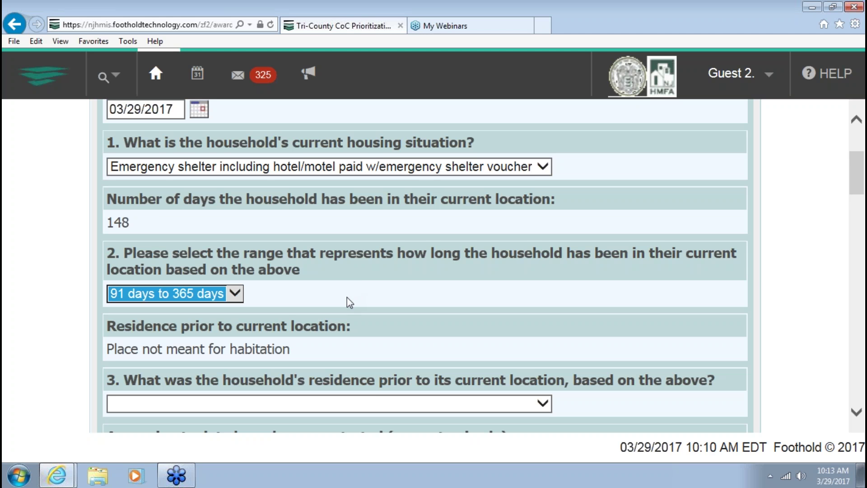
pyautogui.scroll(-1, 348, 302)
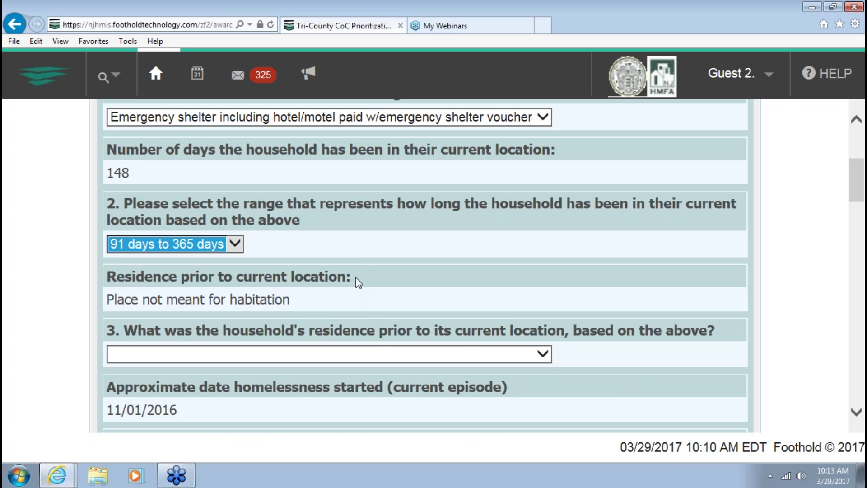
pyautogui.scroll(-1, 357, 259)
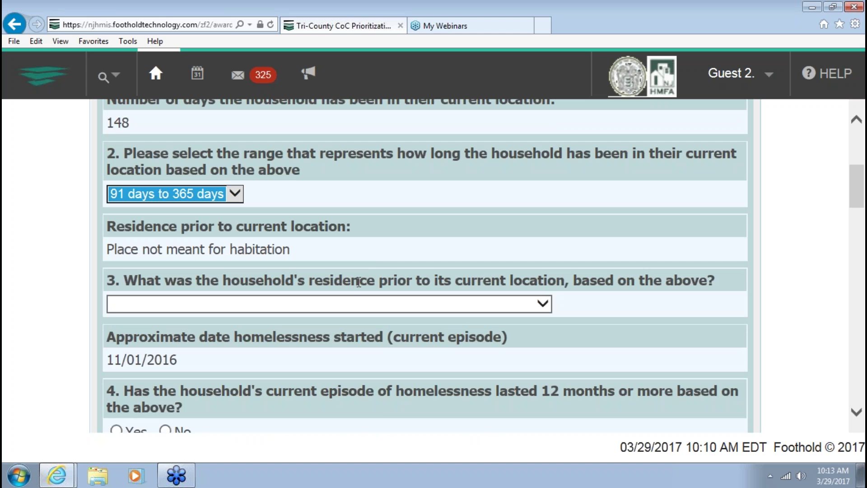
pyautogui.scroll(-1, 385, 239)
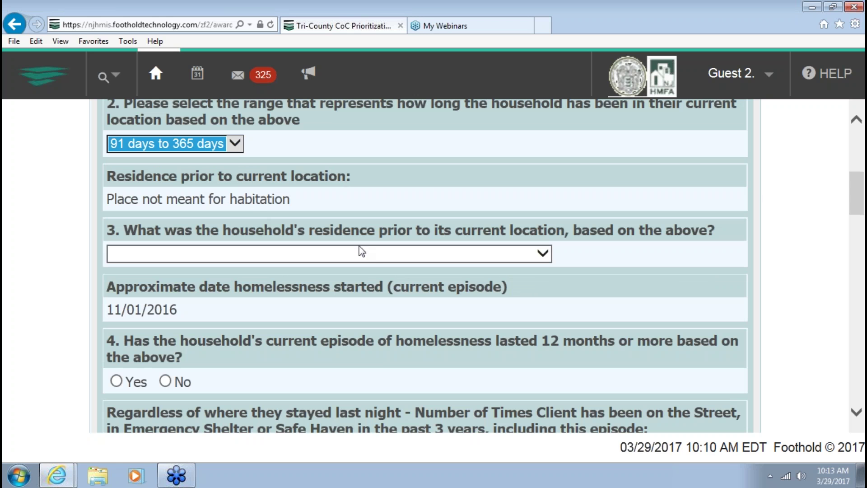
pyautogui.click(369, 259)
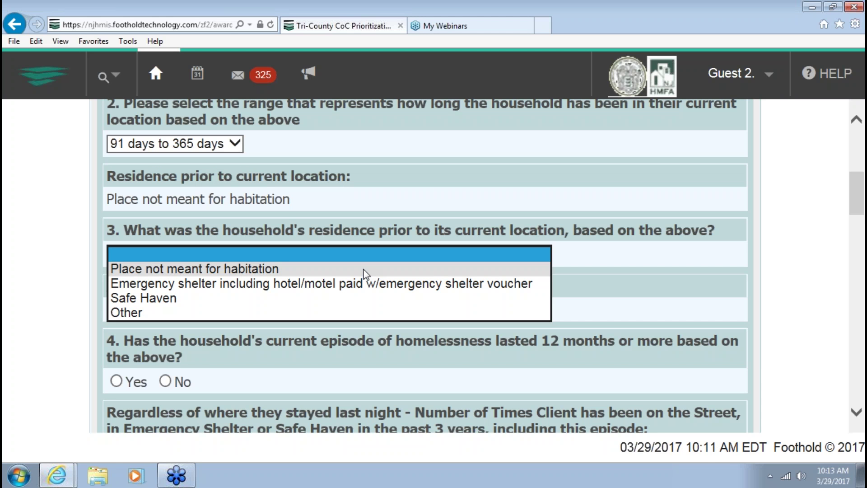
pyautogui.click(364, 270)
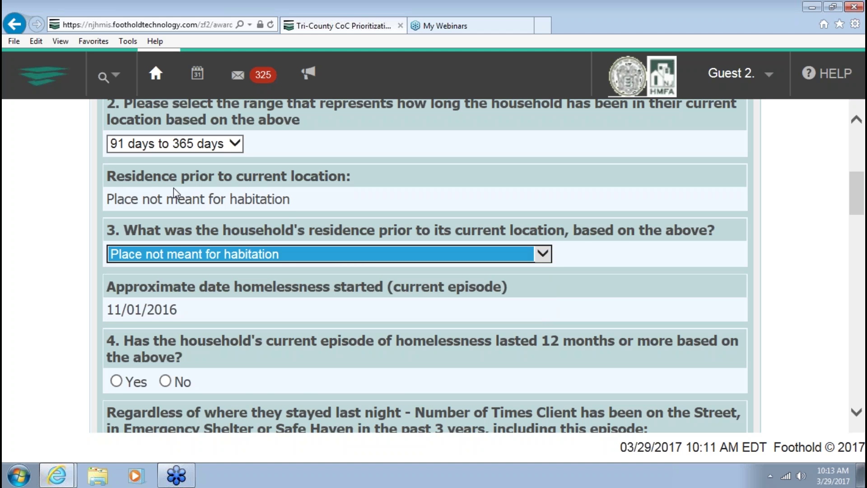
pyautogui.scroll(-1, 289, 267)
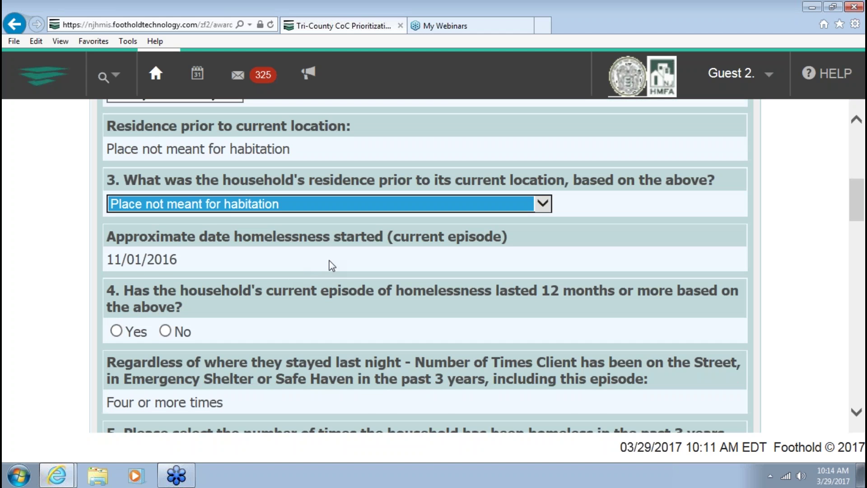
pyautogui.scroll(-1, 334, 263)
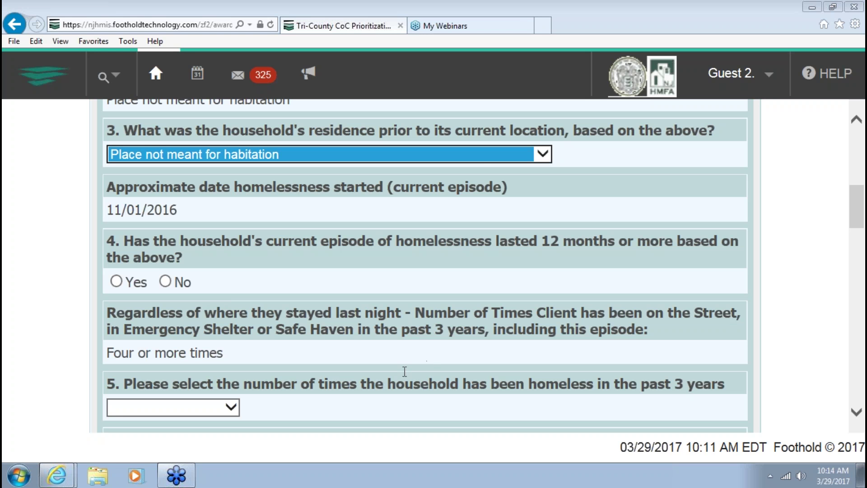
pyautogui.click(519, 186)
pyautogui.scroll(-2, 521, 217)
pyautogui.scroll(5, 524, 259)
pyautogui.scroll(2, 524, 259)
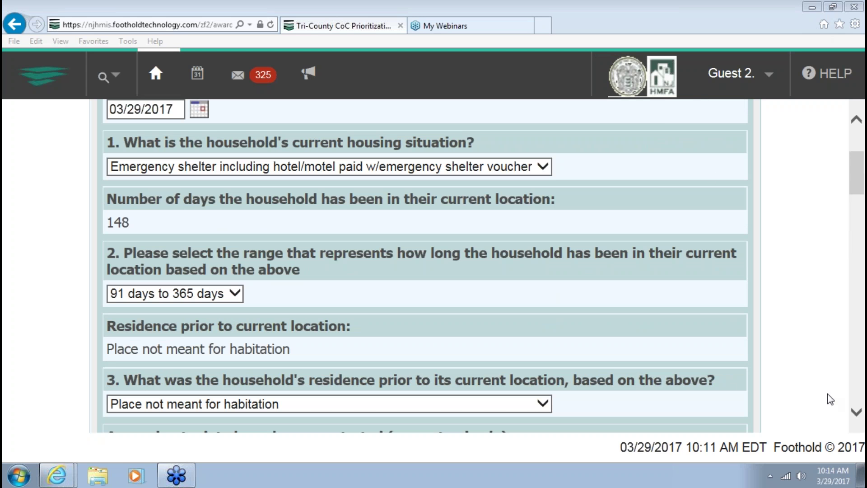
pyautogui.click(790, 193)
pyautogui.scroll(-5, 790, 193)
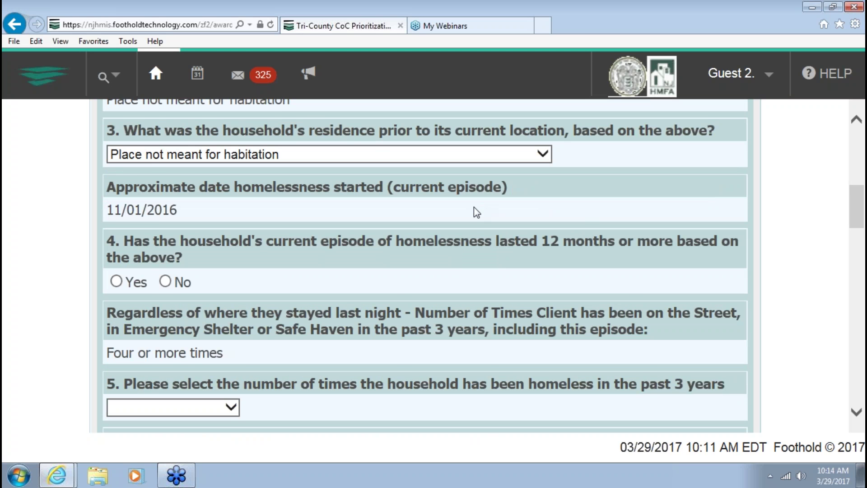
pyautogui.scroll(1, 474, 207)
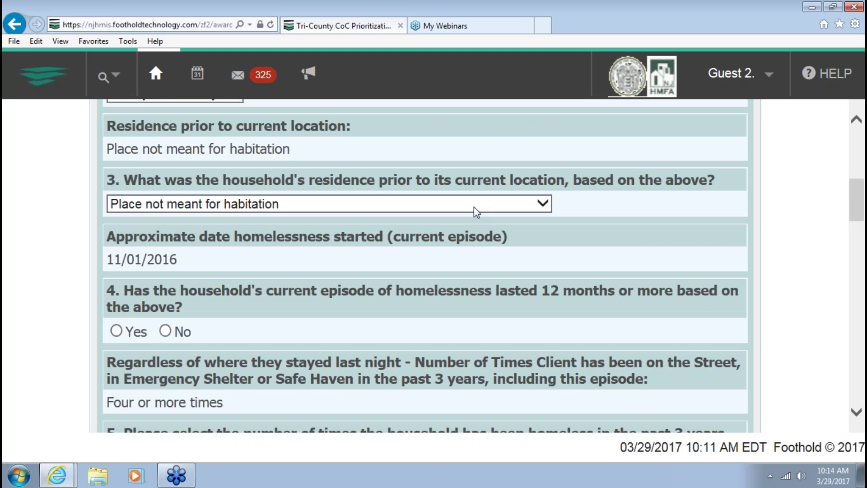
pyautogui.scroll(4, 474, 207)
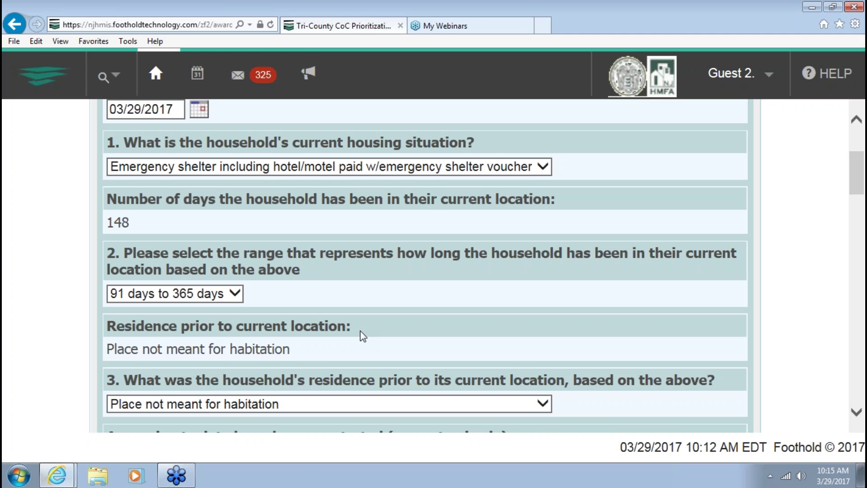
pyautogui.scroll(-5, 361, 334)
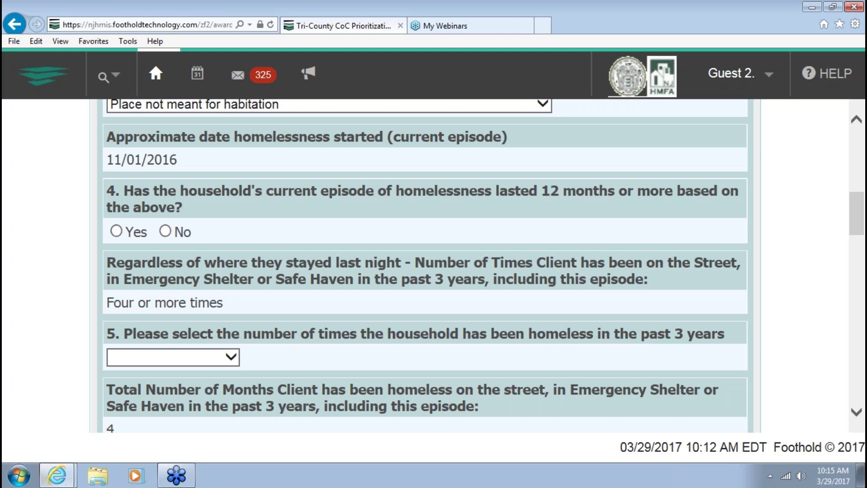
# Answer No to the 12-month homelessness question and '4 or more times' for question 5
pyautogui.click(165, 232)
pyautogui.scroll(-1, 219, 220)
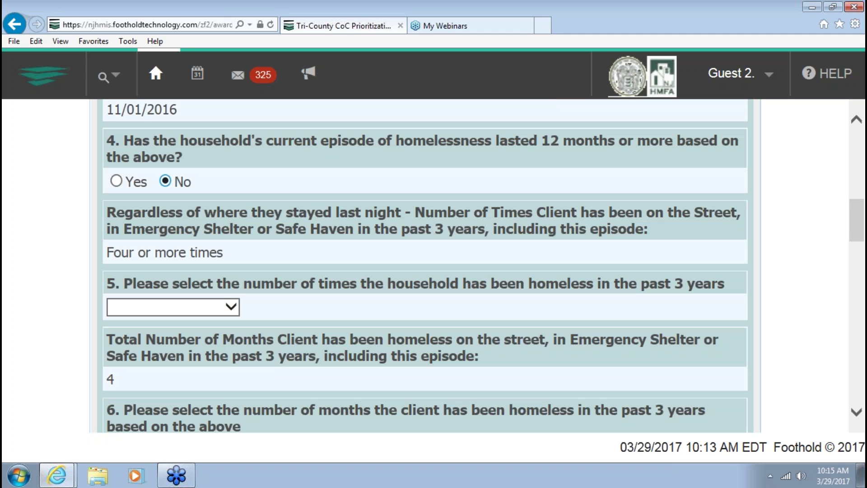
pyautogui.scroll(-1, 219, 221)
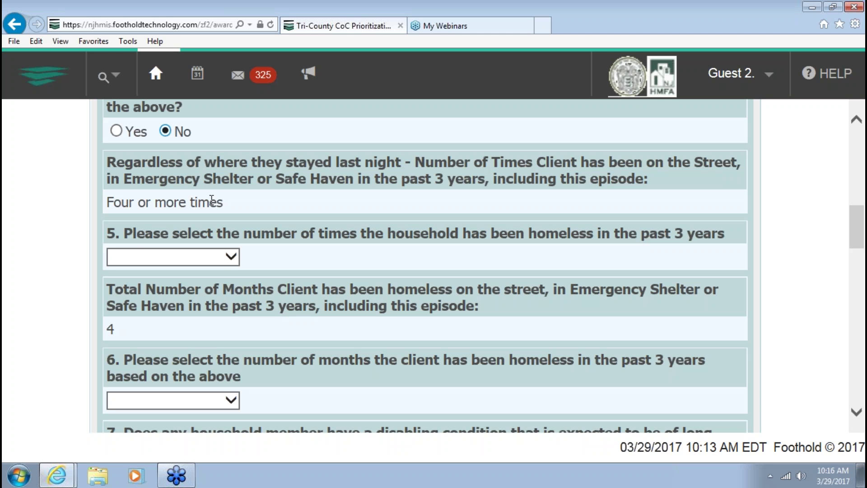
pyautogui.click(225, 259)
pyautogui.click(187, 334)
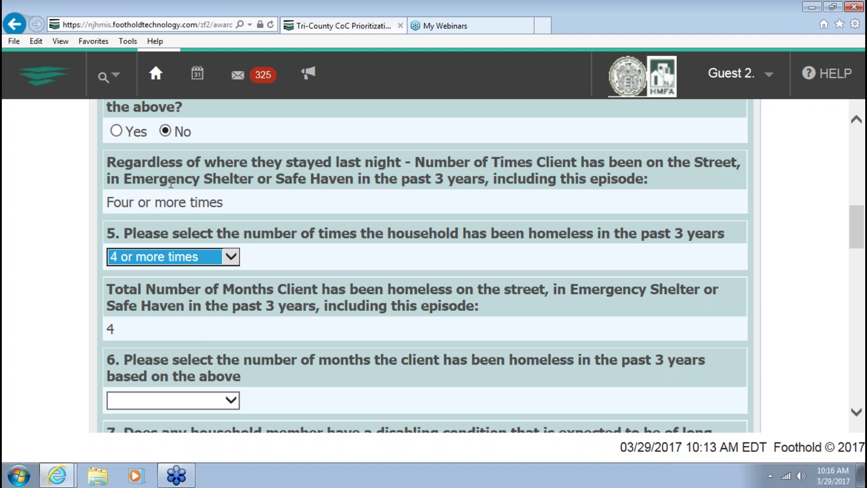
pyautogui.scroll(-2, 217, 204)
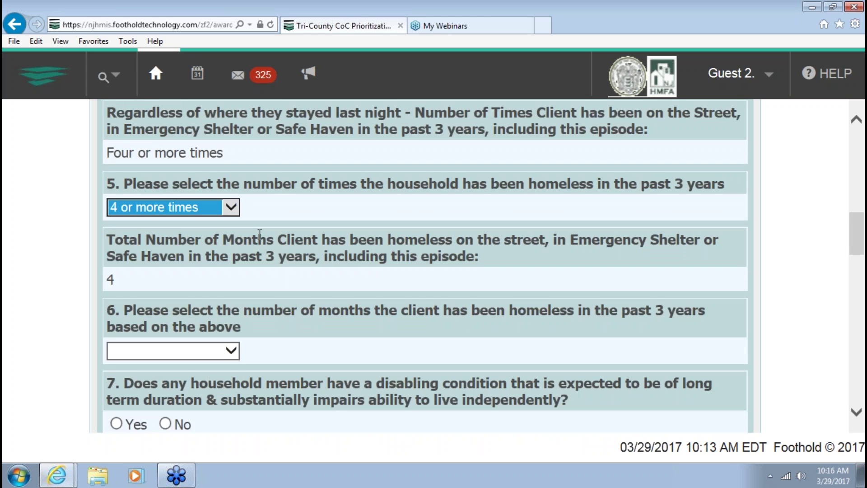
pyautogui.scroll(-1, 255, 233)
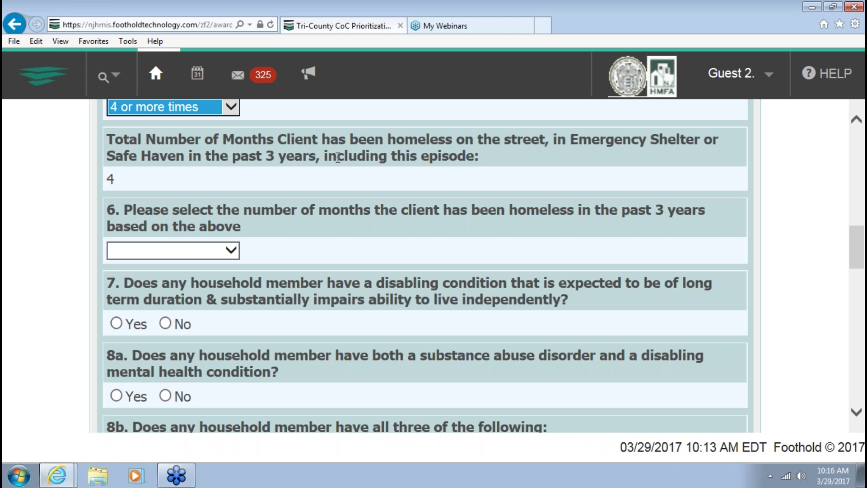
pyautogui.scroll(1, 328, 145)
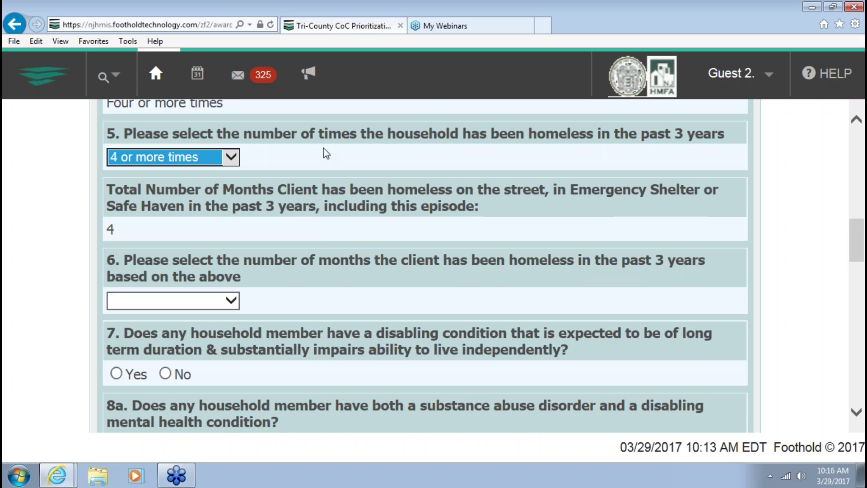
# Record 4 months homeless in the past 3 years for question 6
pyautogui.click(319, 244)
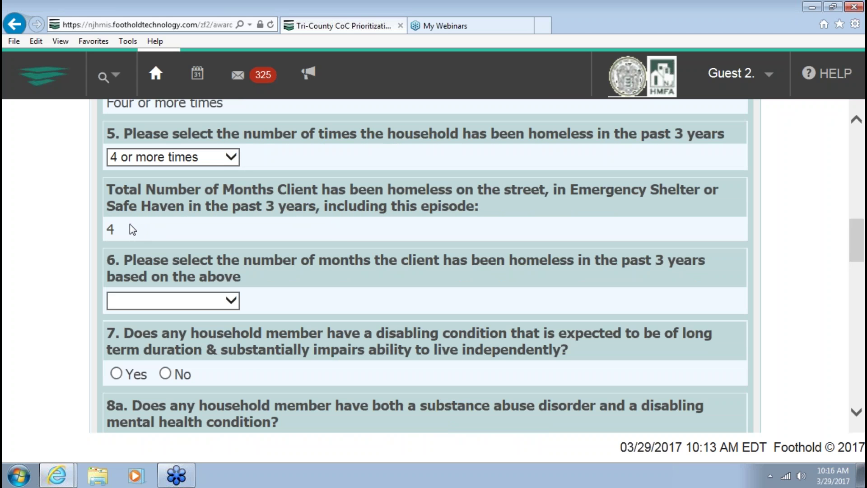
pyautogui.click(210, 298)
pyautogui.click(192, 285)
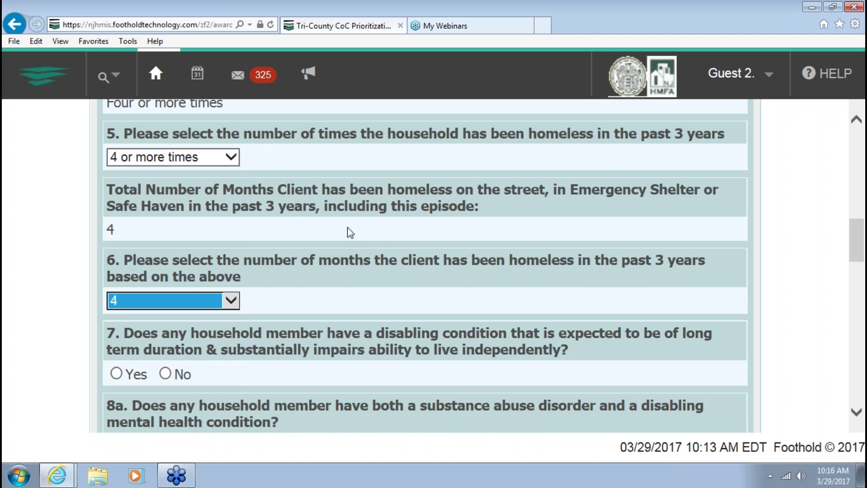
pyautogui.scroll(-1, 349, 251)
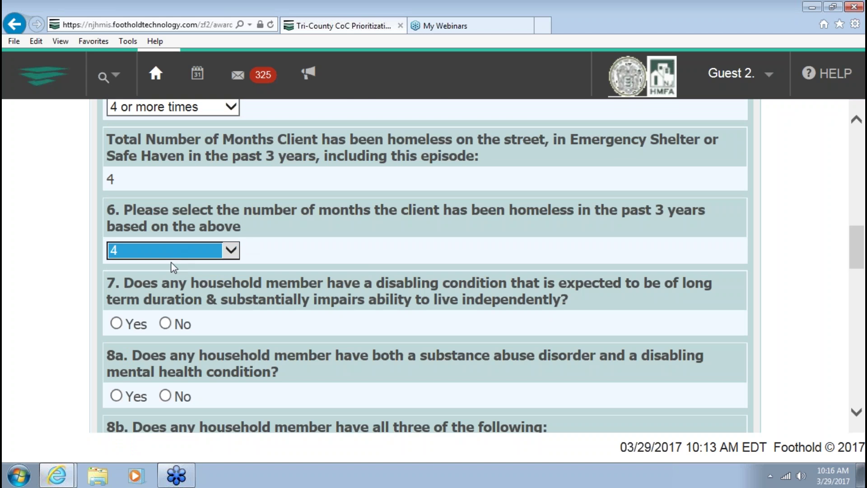
pyautogui.scroll(-1, 212, 264)
pyautogui.scroll(-1, 213, 264)
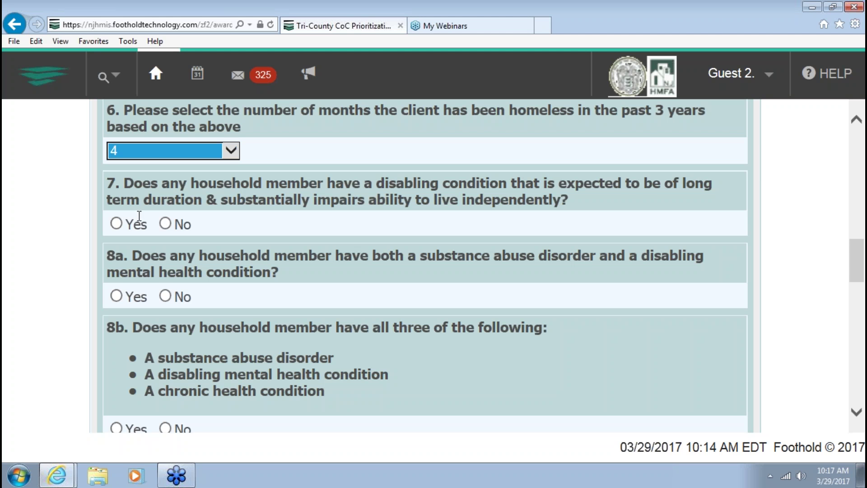
# Answer Yes to the disabling condition question
pyautogui.click(115, 227)
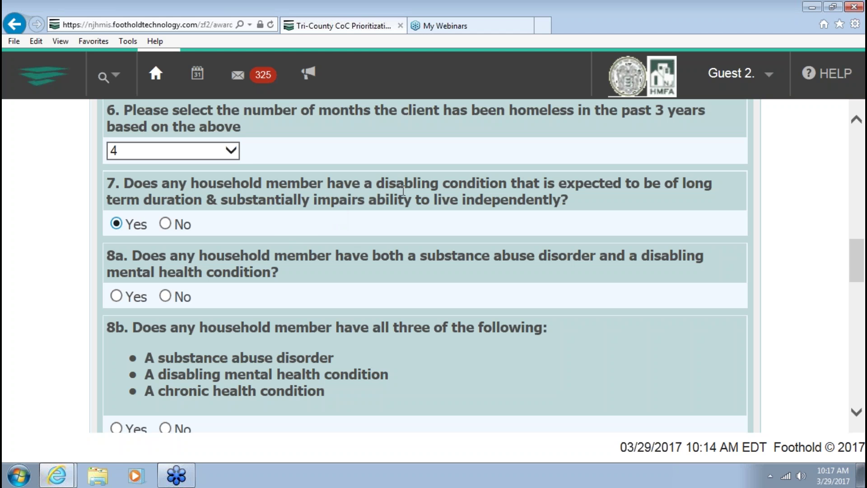
pyautogui.scroll(1, 336, 210)
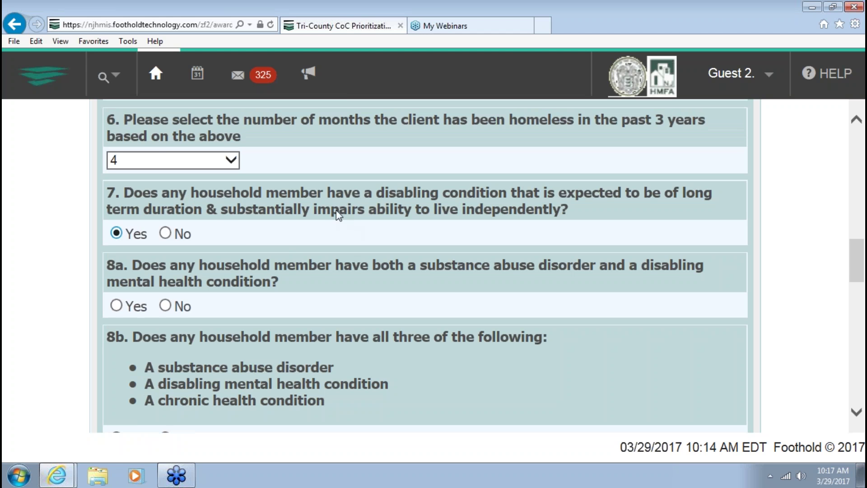
pyautogui.scroll(-1, 335, 224)
pyautogui.scroll(-1, 335, 223)
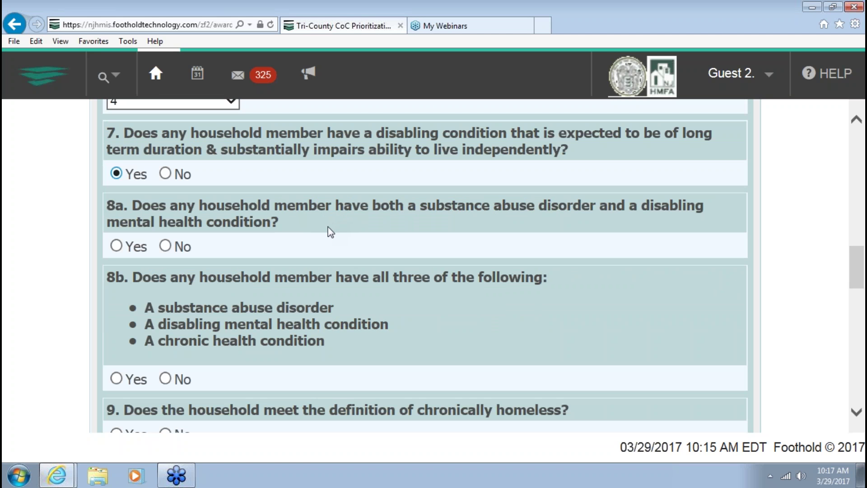
# Answer No to substance-abuse questions 8a and 8b
pyautogui.click(165, 245)
pyautogui.scroll(-2, 399, 248)
pyautogui.scroll(-2, 397, 244)
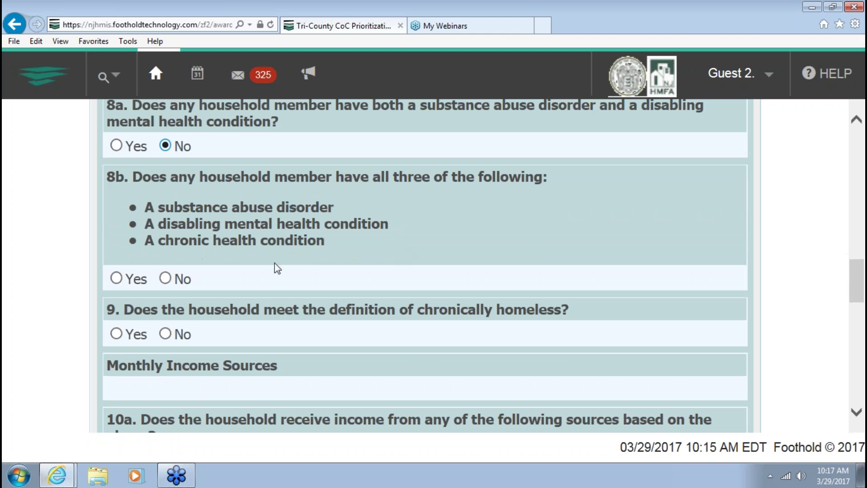
pyautogui.click(165, 278)
pyautogui.scroll(-2, 317, 256)
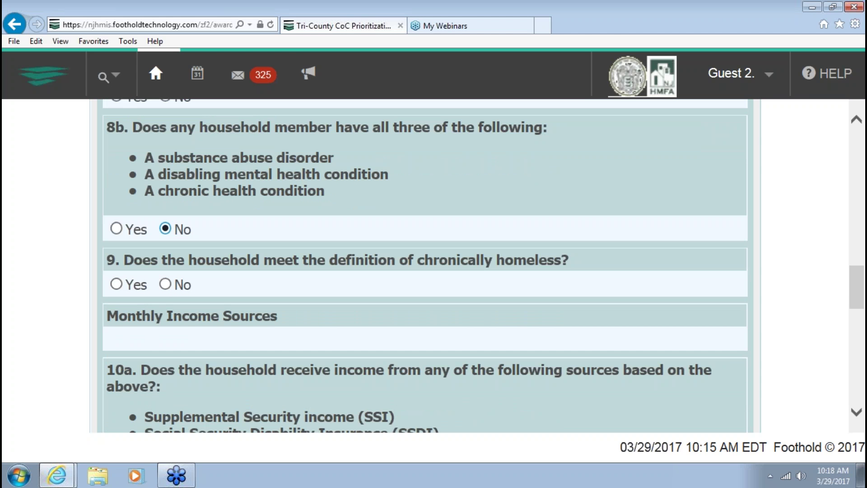
pyautogui.scroll(-2, 318, 252)
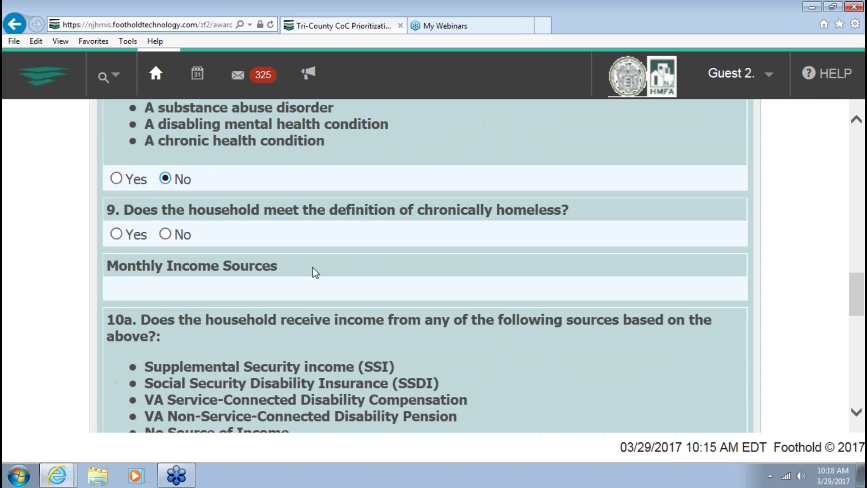
pyautogui.scroll(-2, 310, 284)
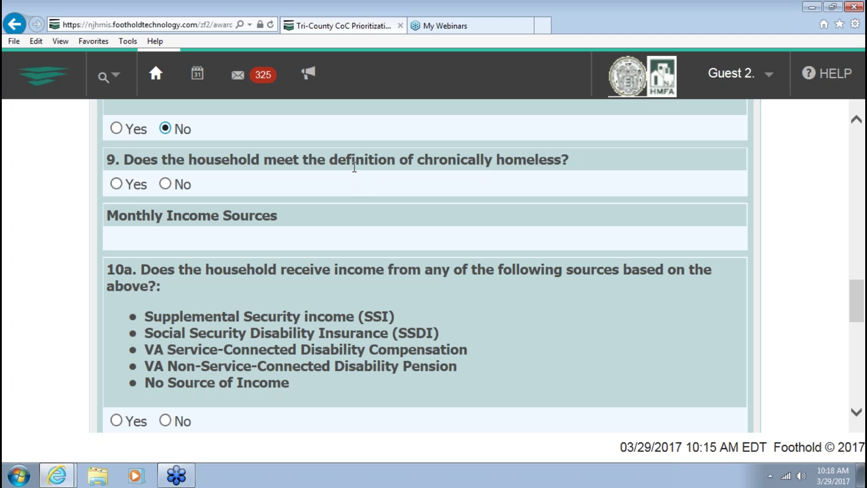
pyautogui.scroll(12, 763, 263)
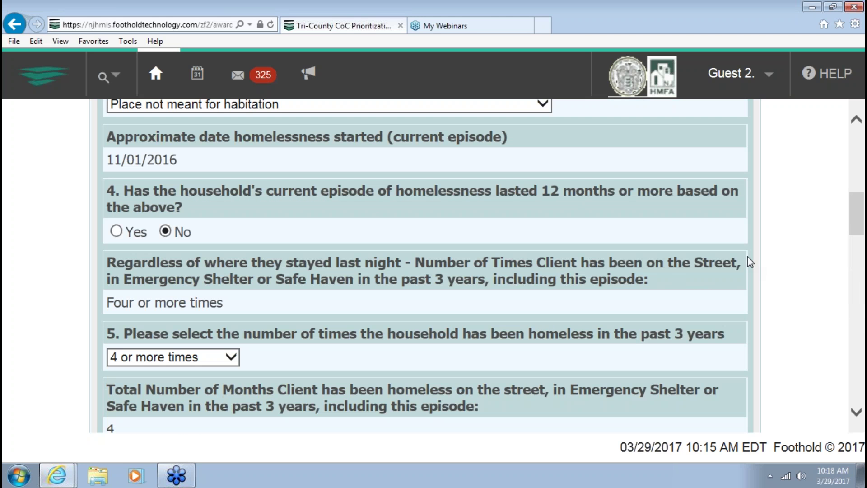
pyautogui.scroll(-1, 746, 257)
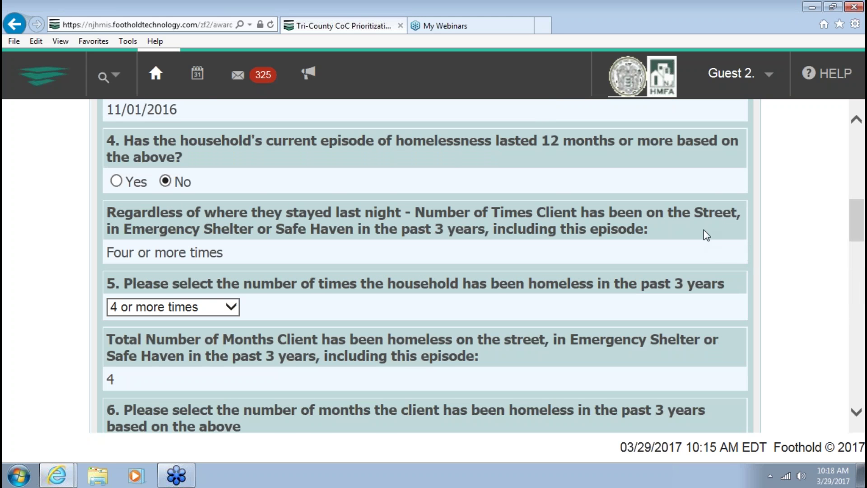
pyautogui.scroll(1, 791, 183)
pyautogui.scroll(-3, 781, 192)
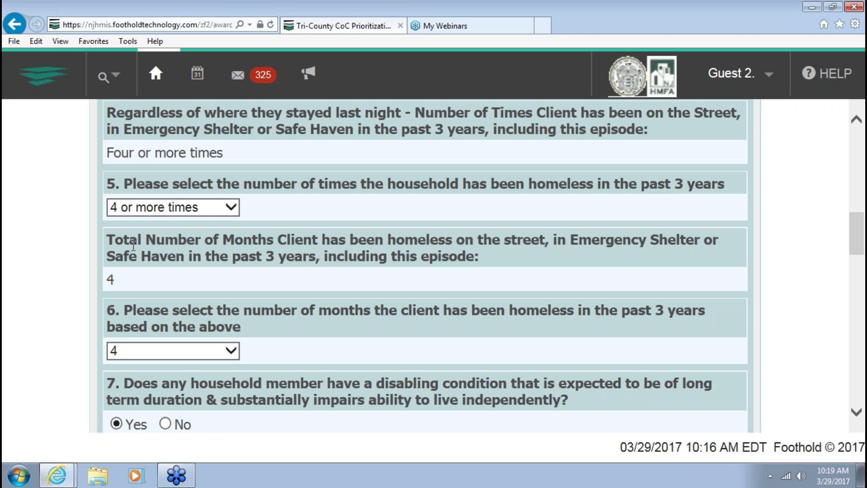
pyautogui.scroll(3, 131, 245)
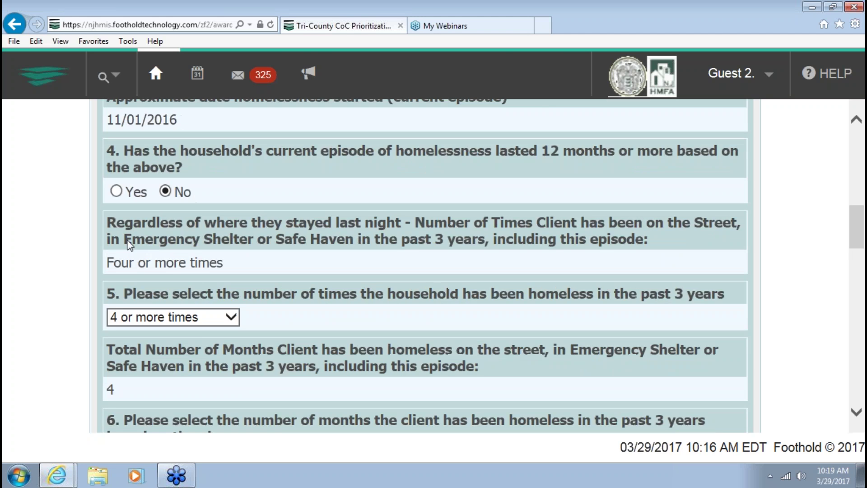
pyautogui.scroll(4, 130, 244)
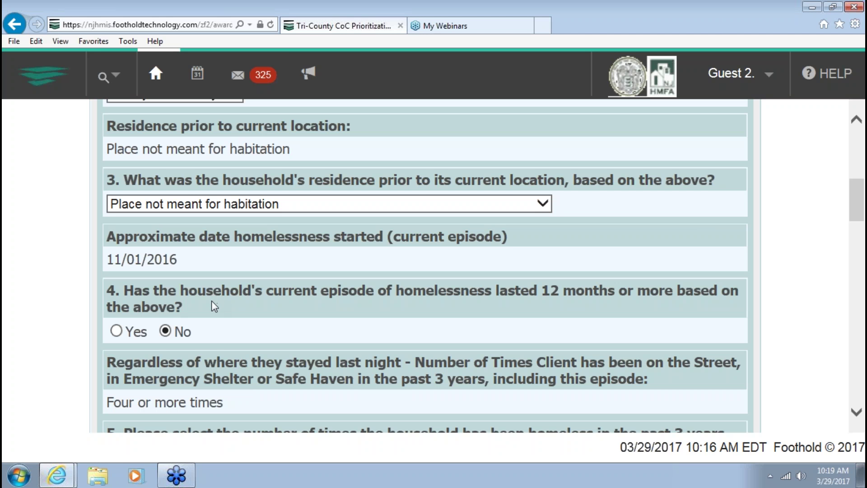
pyautogui.scroll(-3, 209, 303)
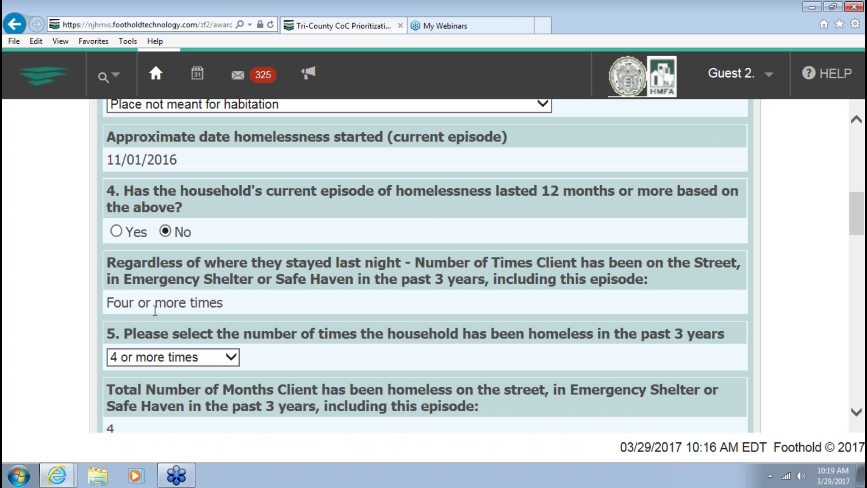
pyautogui.scroll(-5, 86, 337)
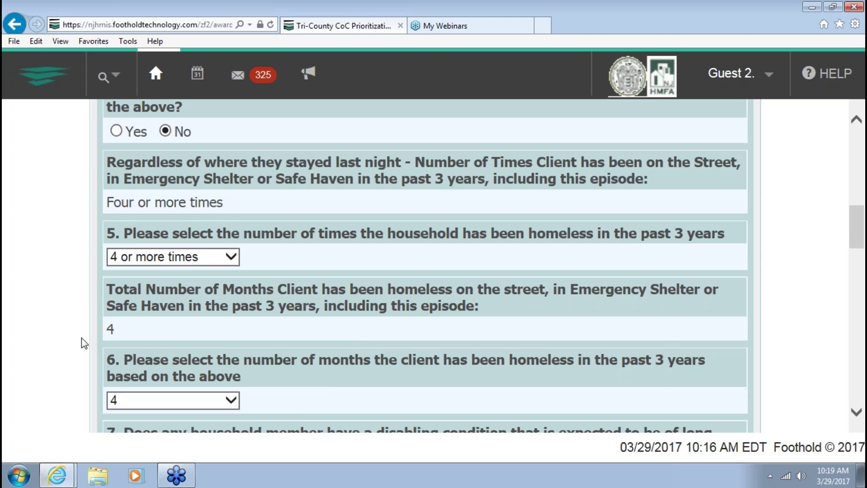
pyautogui.scroll(-10, 85, 344)
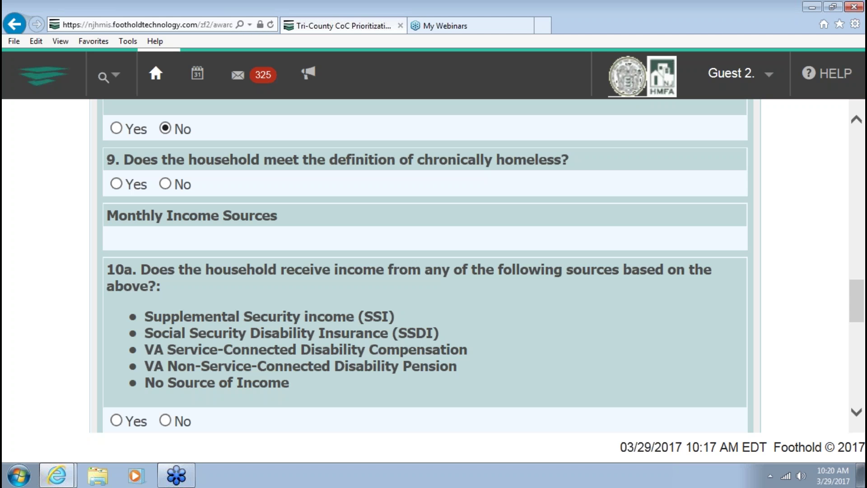
# Answer No to chronic homelessness (question 9) and Yes to income question 10a
pyautogui.click(168, 185)
pyautogui.scroll(-1, 97, 216)
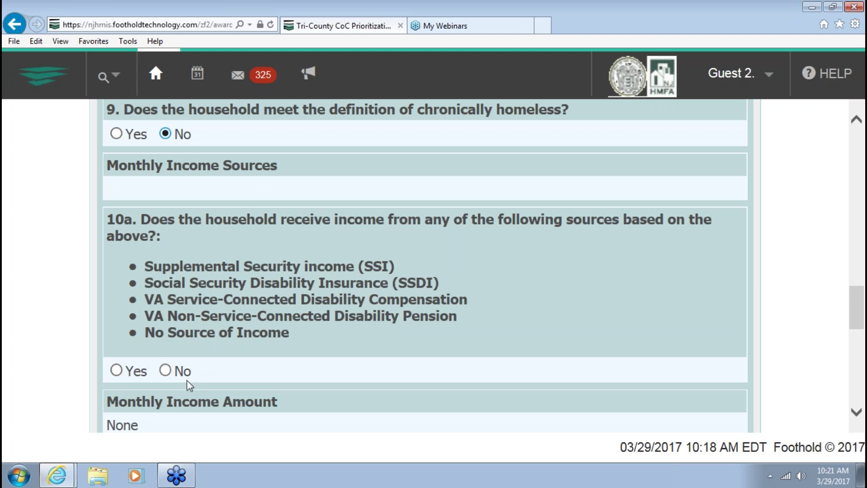
pyautogui.click(166, 371)
pyautogui.scroll(-2, 287, 382)
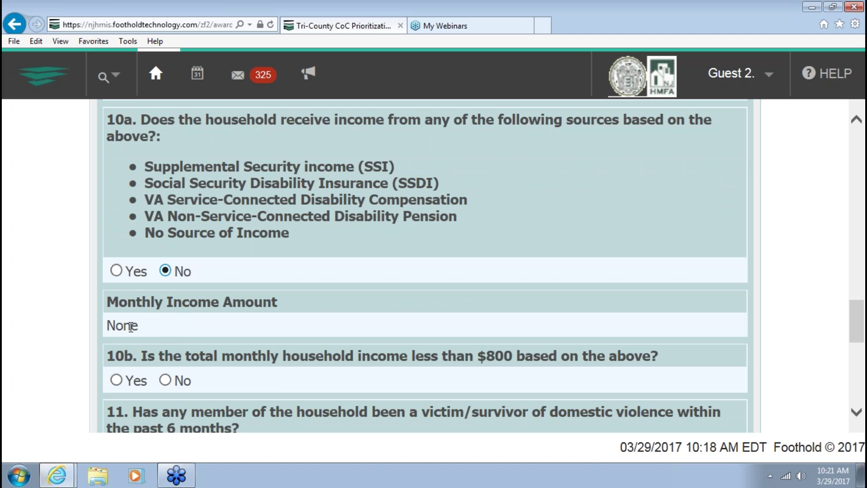
pyautogui.click(115, 271)
# Answer Yes to the under-$800 income question 10b and No to domestic violence (question 11)
pyautogui.scroll(-1, 243, 282)
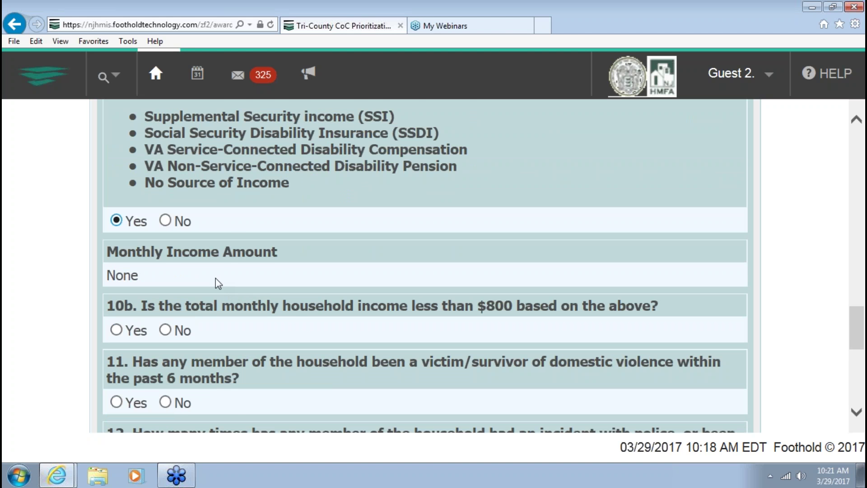
pyautogui.scroll(-1, 219, 283)
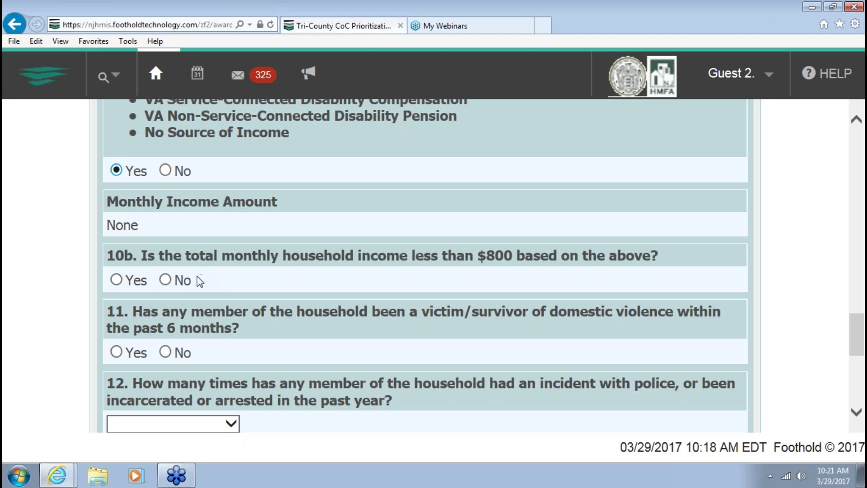
pyautogui.click(116, 280)
pyautogui.scroll(-2, 424, 267)
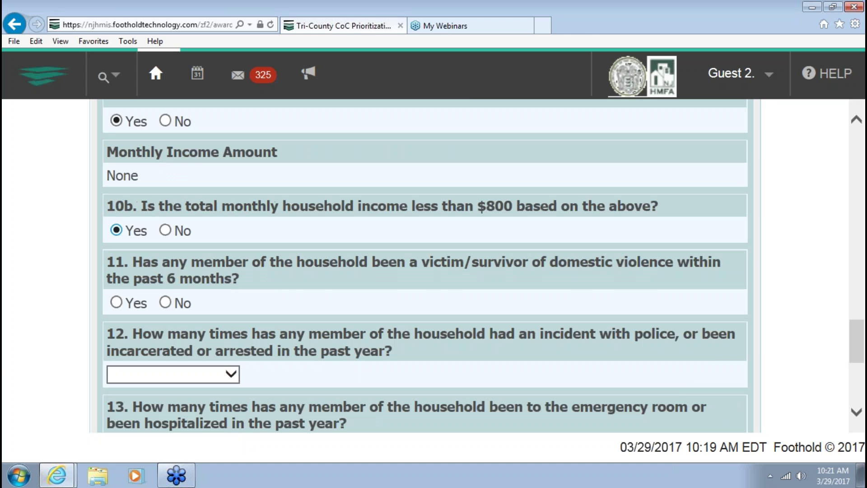
pyautogui.scroll(-1, 121, 266)
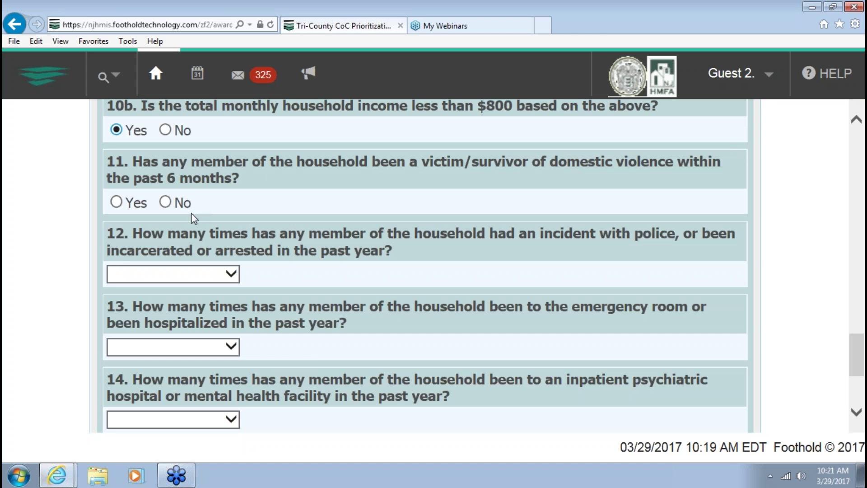
pyautogui.scroll(1, 191, 219)
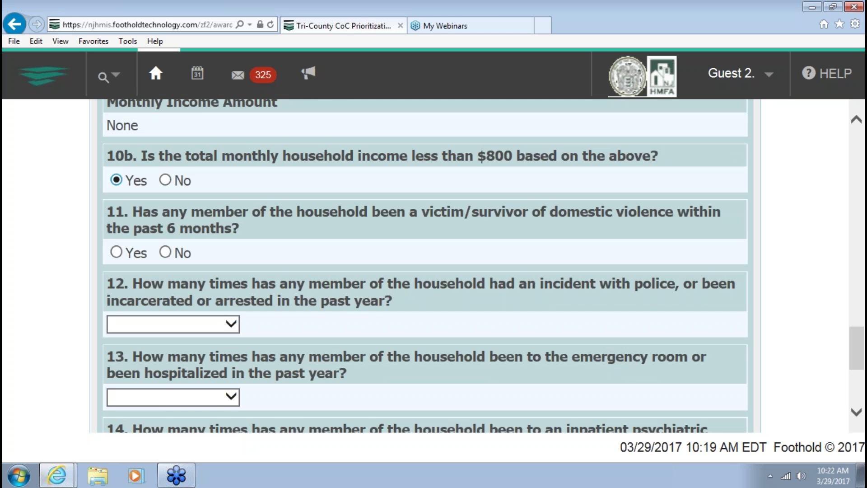
pyautogui.scroll(-1, 424, 267)
pyautogui.scroll(1, 425, 266)
pyautogui.scroll(4, 425, 266)
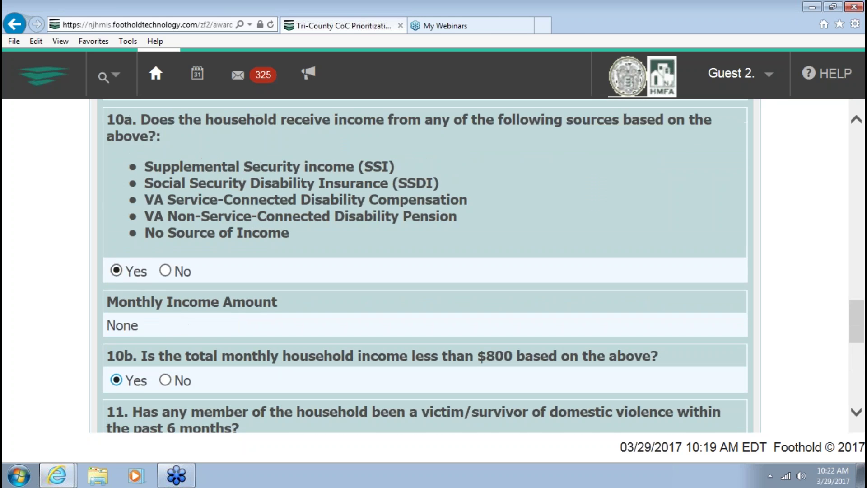
pyautogui.scroll(5, 425, 266)
pyautogui.scroll(-9, 425, 266)
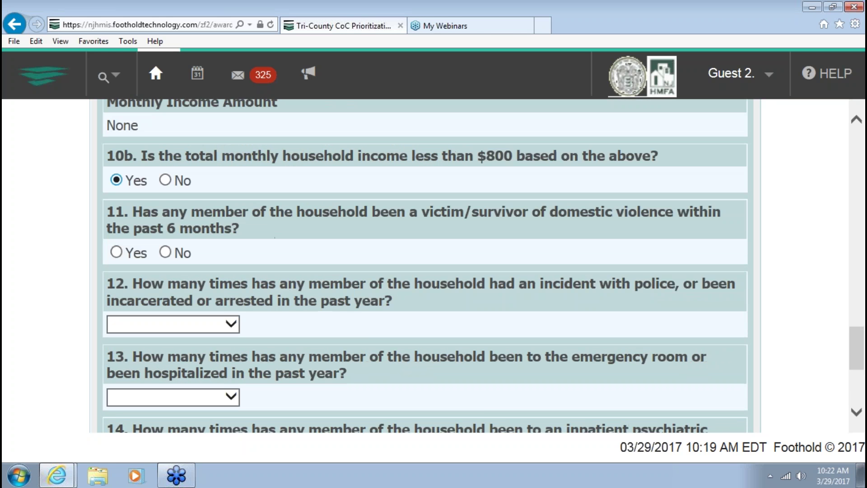
pyautogui.scroll(-2, 424, 266)
pyautogui.click(218, 227)
pyautogui.click(218, 227)
pyautogui.click(166, 153)
pyautogui.click(165, 152)
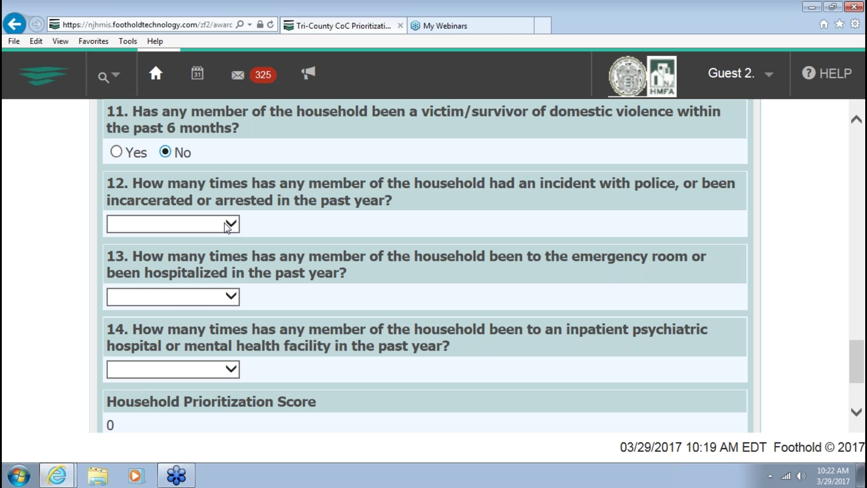
# Record 1 police incident for question 12, 1 ER visit for question 13, and 0 psychiatric stays for question 14
pyautogui.click(227, 227)
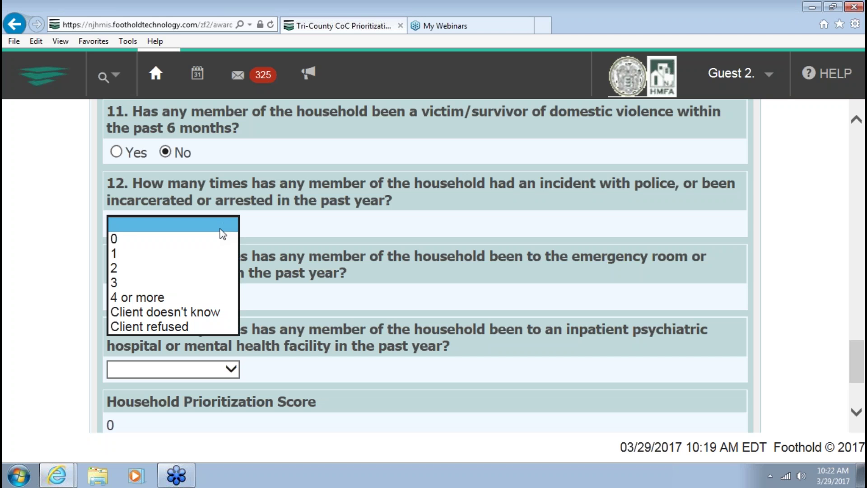
pyautogui.click(219, 253)
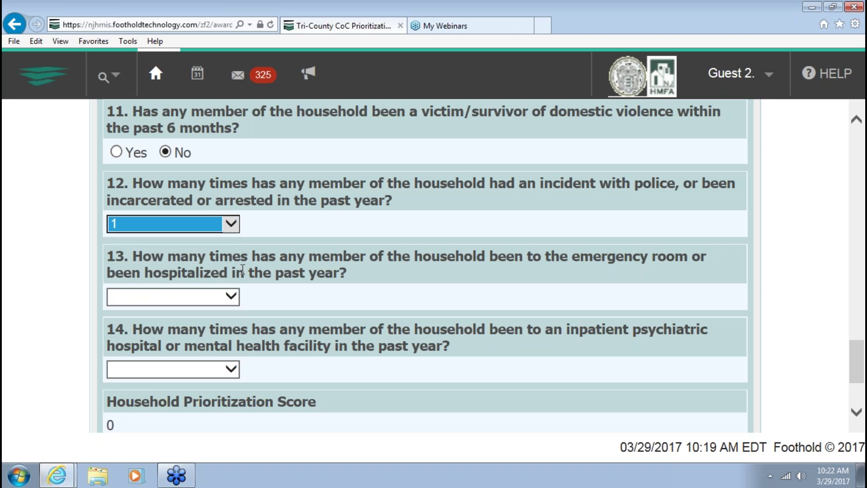
pyautogui.click(281, 251)
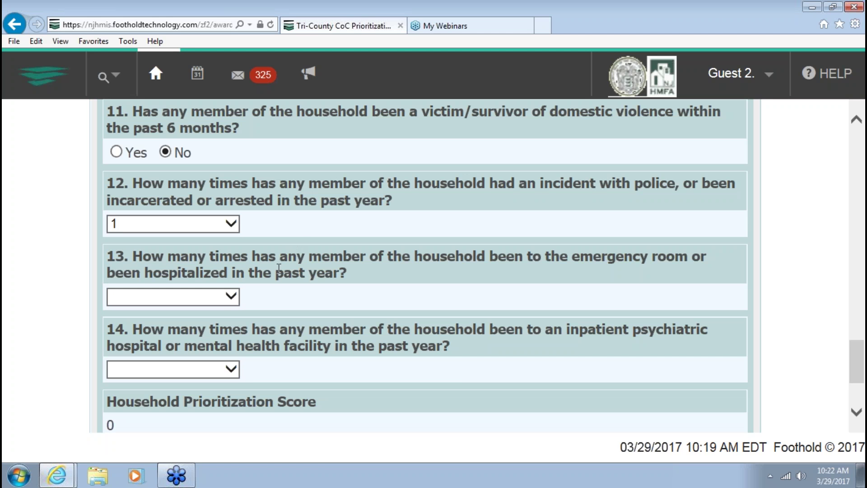
pyautogui.click(232, 296)
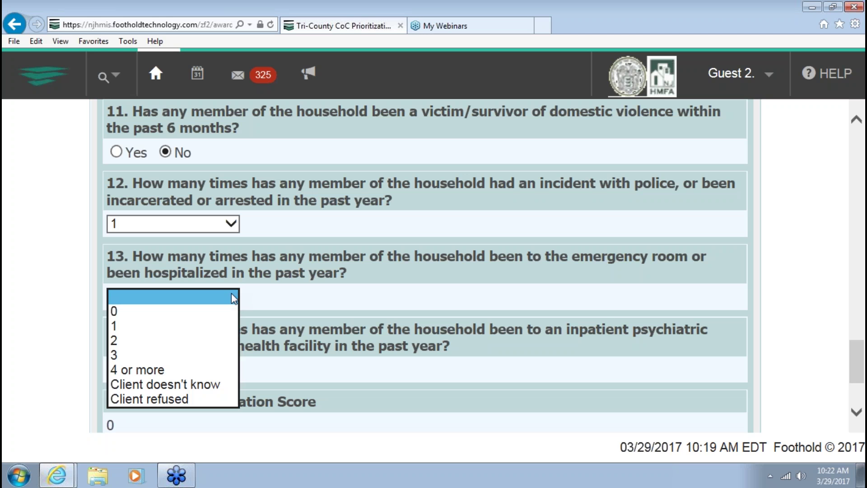
pyautogui.click(224, 322)
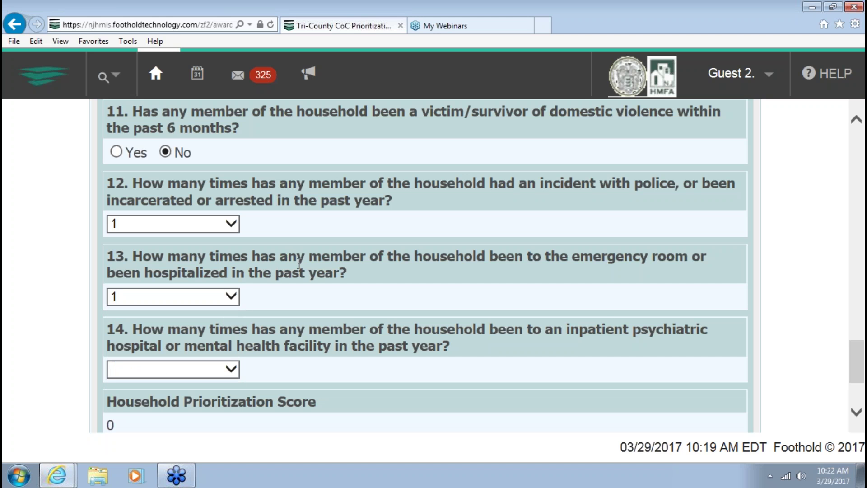
pyautogui.click(231, 369)
pyautogui.click(224, 380)
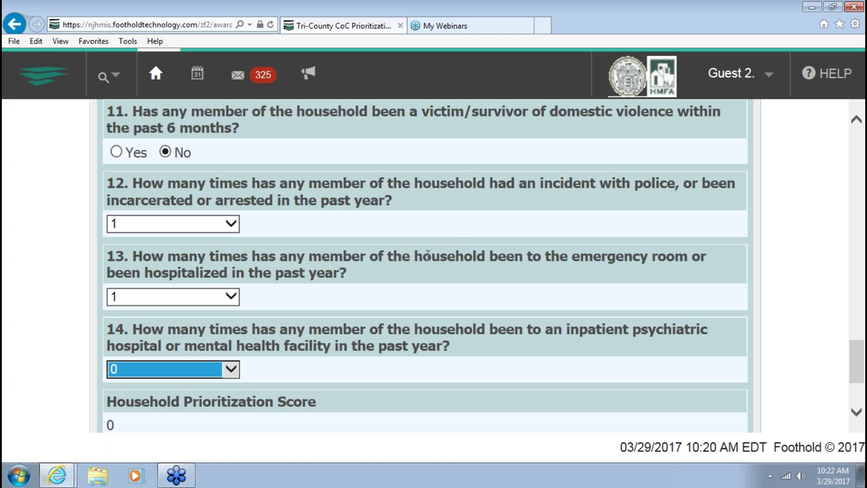
pyautogui.scroll(-2, 428, 255)
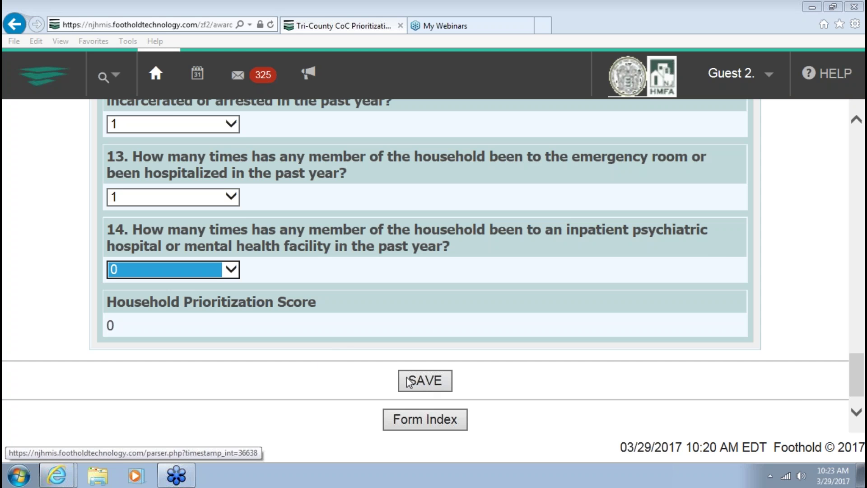
# Save the prioritization form and check that the Household Prioritization Score reads 19
pyautogui.click(342, 378)
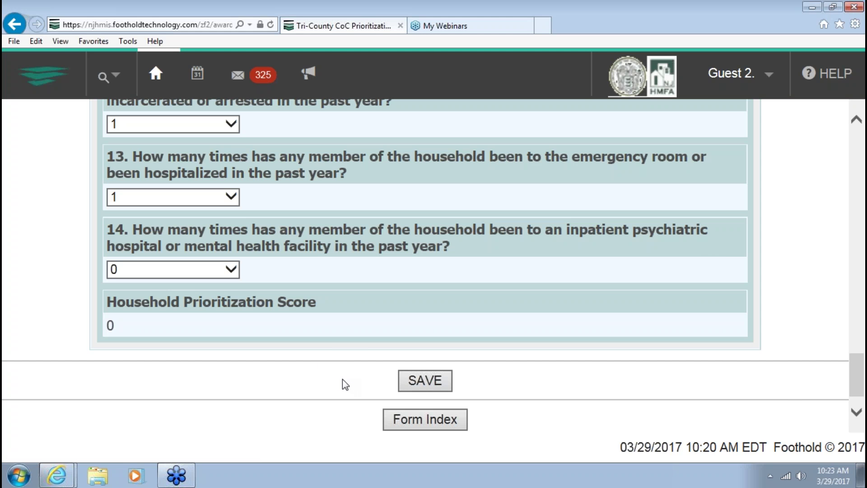
pyautogui.click(428, 382)
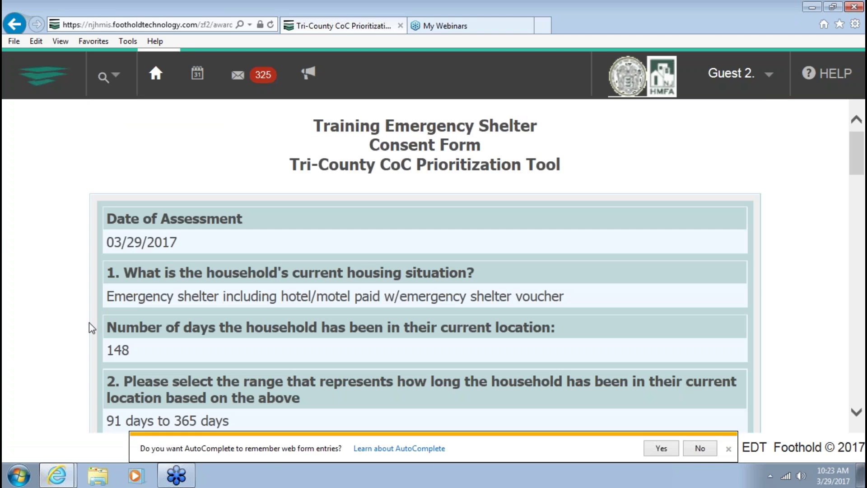
pyautogui.scroll(-15, 80, 260)
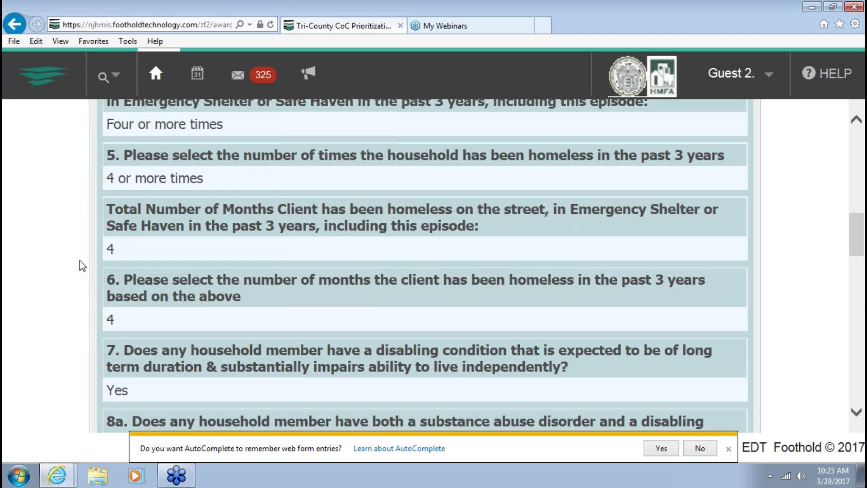
pyautogui.scroll(-10, 79, 260)
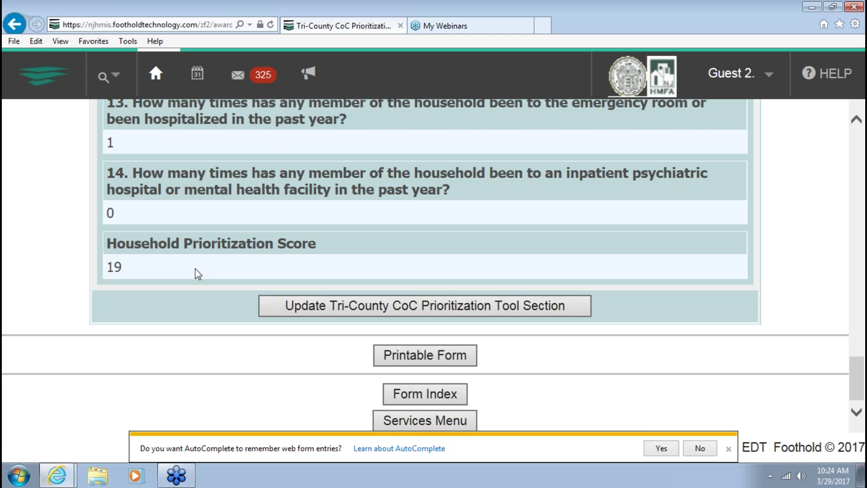
pyautogui.click(765, 80)
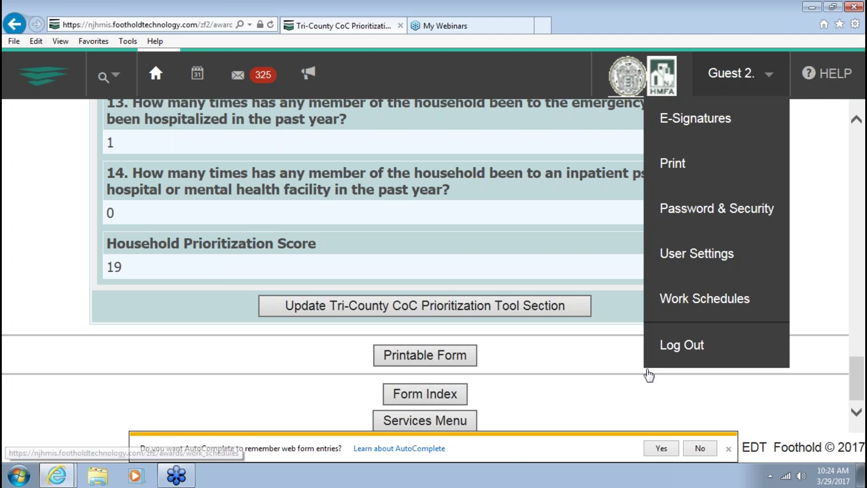
# Log out of the Guest 2 account and sign in with another user's username and password
pyautogui.moveTo(741, 75)
pyautogui.click(691, 351)
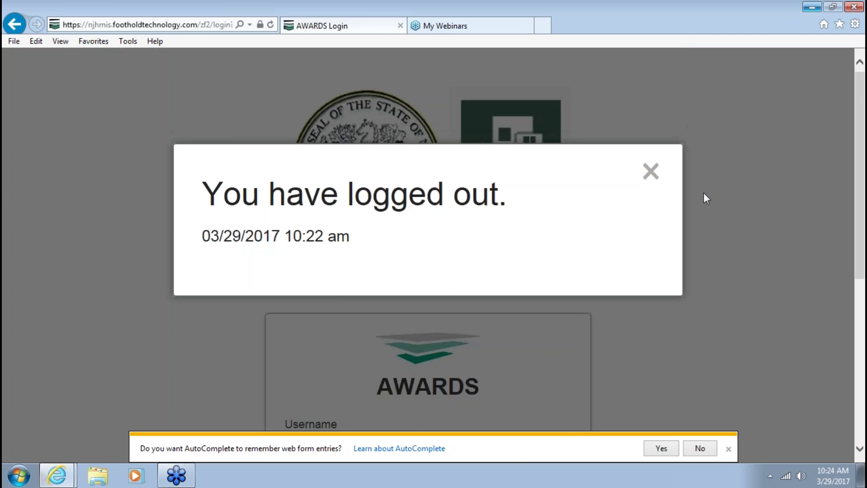
pyautogui.click(651, 170)
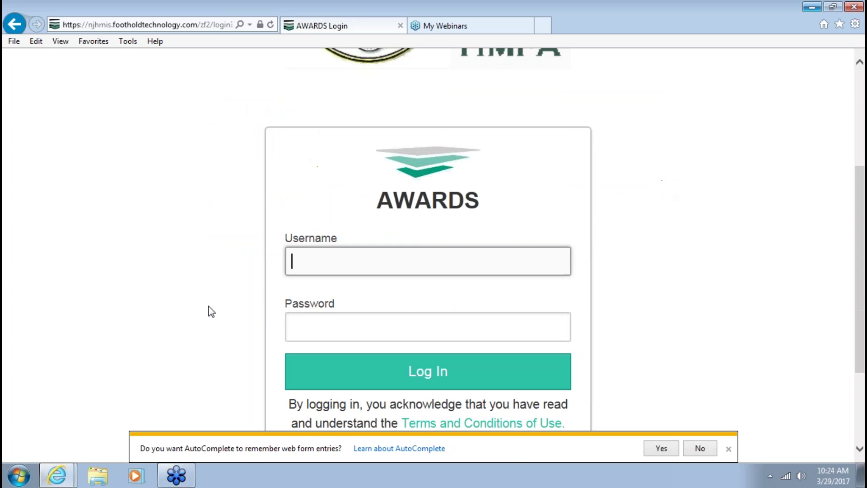
pyautogui.press('Tab')
pyautogui.write('*********')
pyautogui.press('Return')
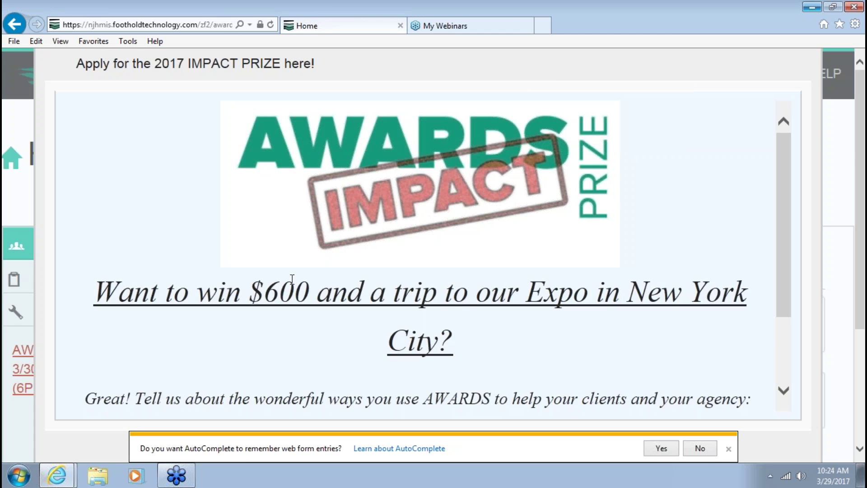
# Zoom the Home page out and dismiss the Impact Prize announcement
pyautogui.scroll(-2, 292, 280)
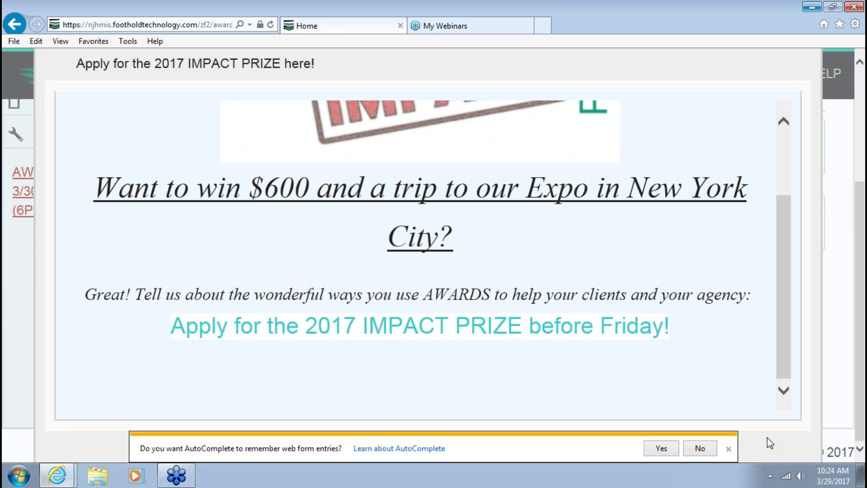
pyautogui.hotkey('ctrl', '-')
pyautogui.hotkey('ctrl', '-')
pyautogui.hotkey('ctrl', '-')
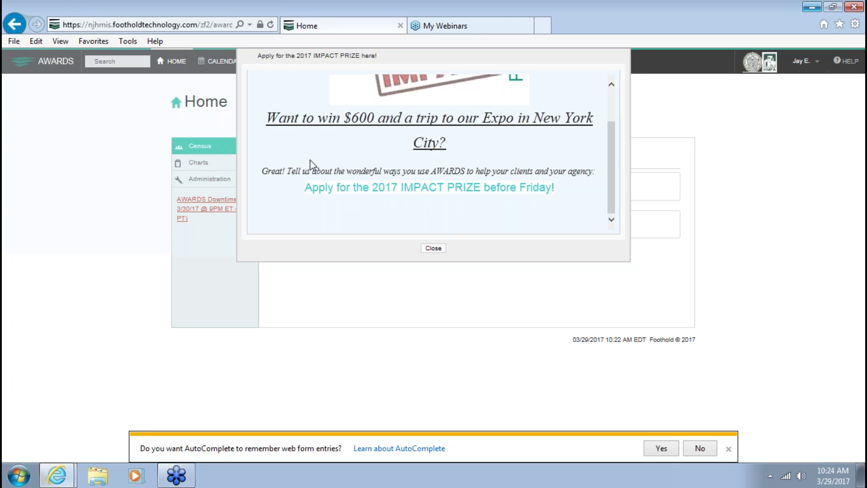
pyautogui.click(434, 248)
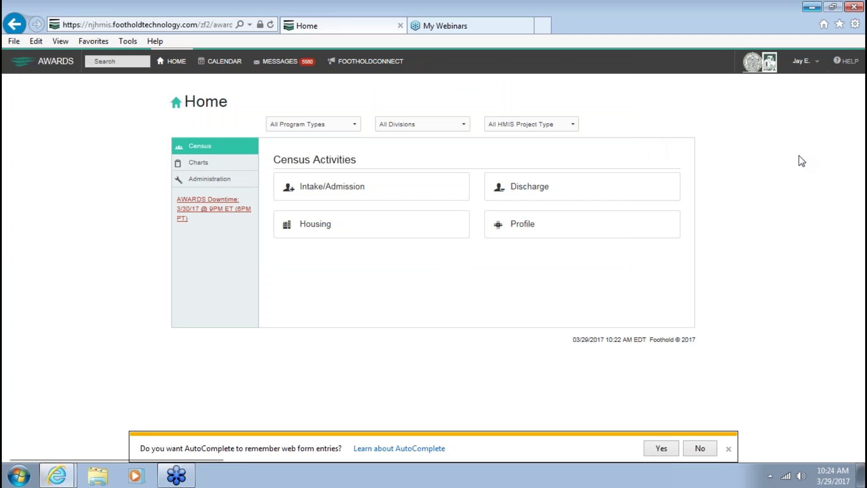
# Go to Administration > FormBuilder > ReportBuilder settings
pyautogui.click(207, 183)
pyautogui.click(583, 181)
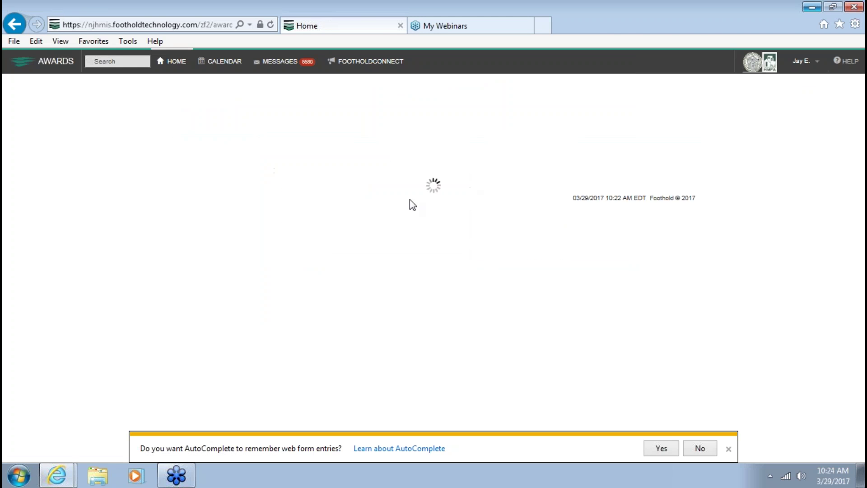
pyautogui.click(431, 152)
pyautogui.click(437, 189)
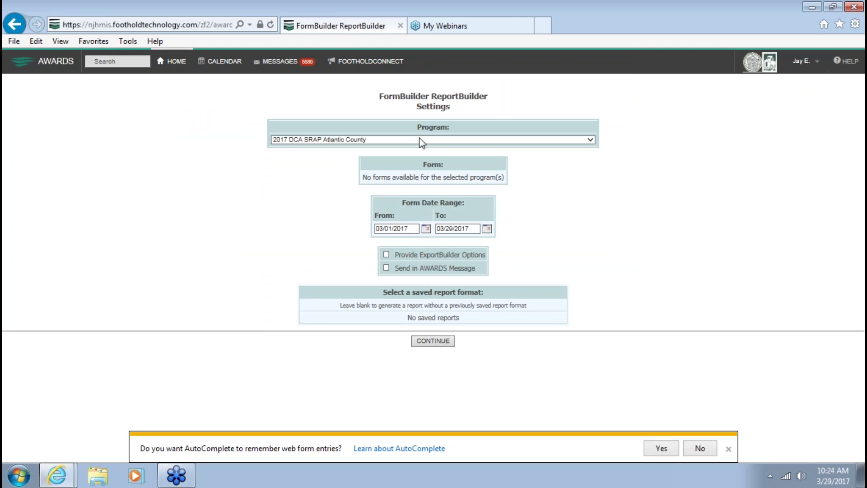
# Choose Training Emergency Shelter, From date 01/01/2017, and the Tri-County CoC Prioritization Tool form
pyautogui.click(421, 140)
pyautogui.write('trics Services Program')
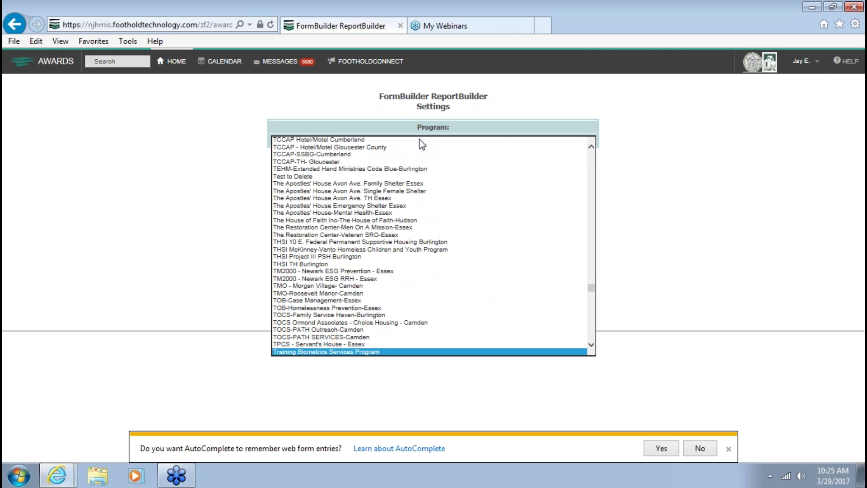
pyautogui.scroll(-2, 356, 341)
pyautogui.click(354, 330)
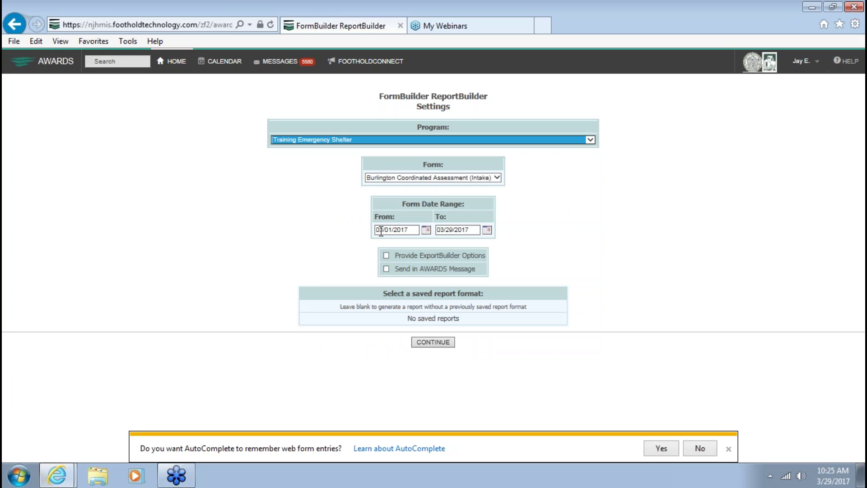
pyautogui.click(375, 230)
pyautogui.write('01')
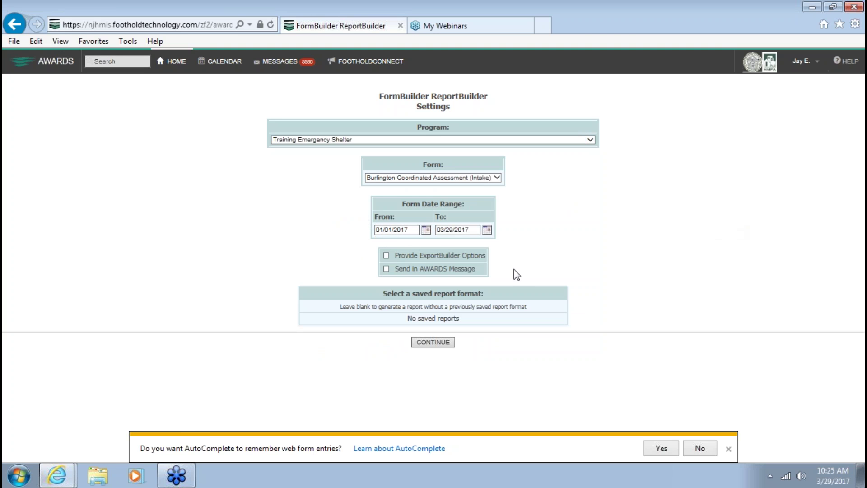
pyautogui.click(497, 177)
pyautogui.click(478, 207)
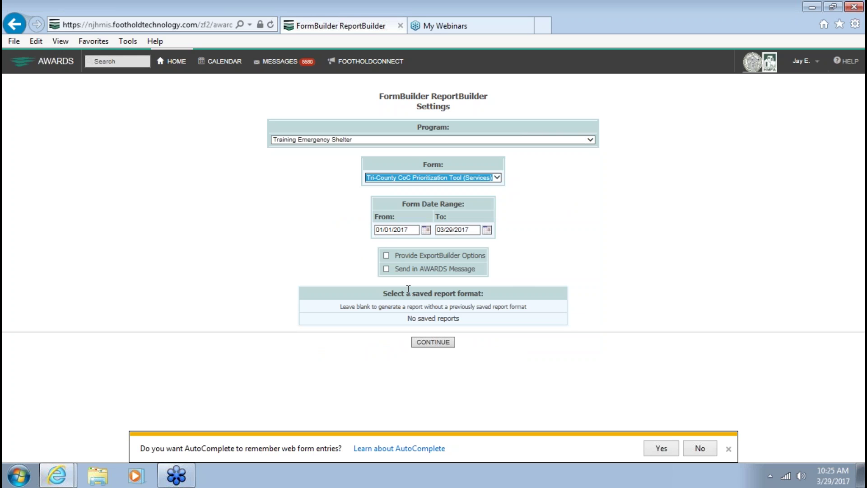
pyautogui.click(443, 343)
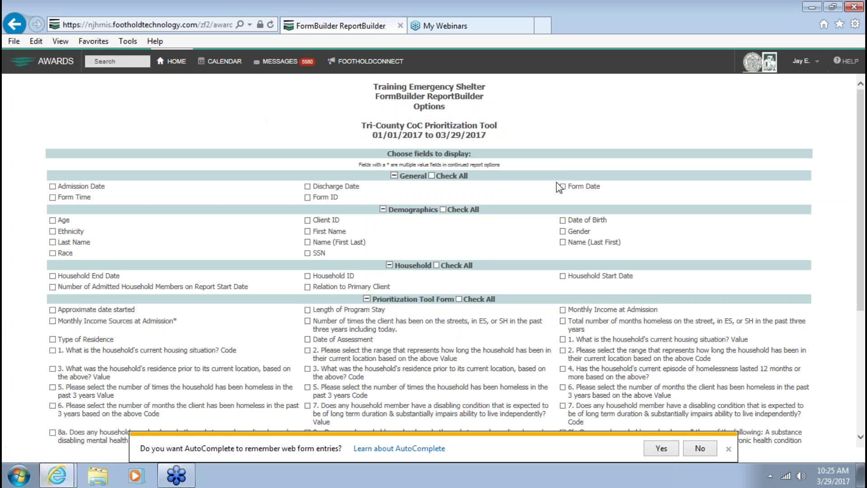
# Tick Client ID, Name (First Last), Household ID and Household Prioritization Score as report fields
pyautogui.click(308, 221)
pyautogui.click(307, 232)
pyautogui.click(308, 242)
pyautogui.click(308, 232)
pyautogui.scroll(-1, 248, 242)
pyautogui.scroll(-2, 248, 242)
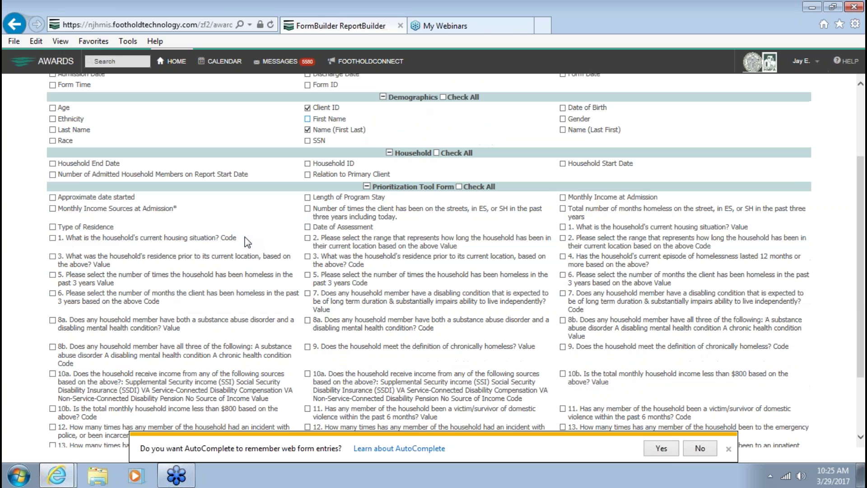
pyautogui.click(308, 163)
pyautogui.scroll(-2, 276, 208)
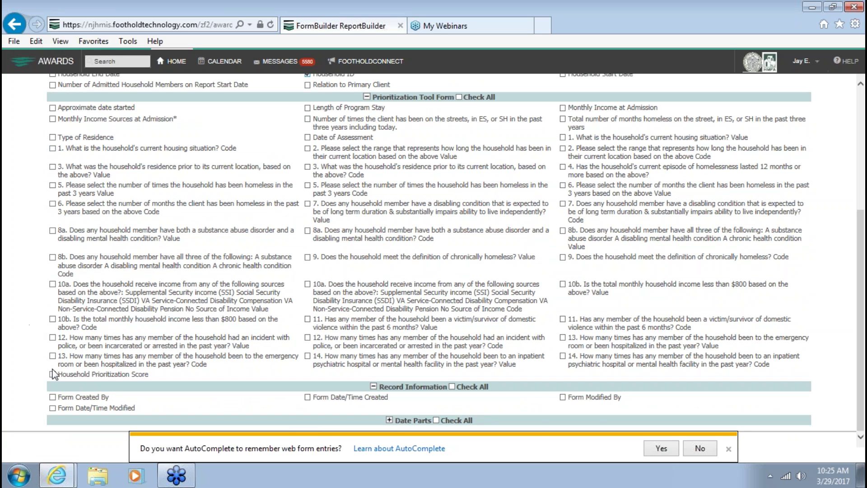
pyautogui.click(53, 374)
# Dismiss the AutoComplete bar and continue to the further report options
pyautogui.click(814, 422)
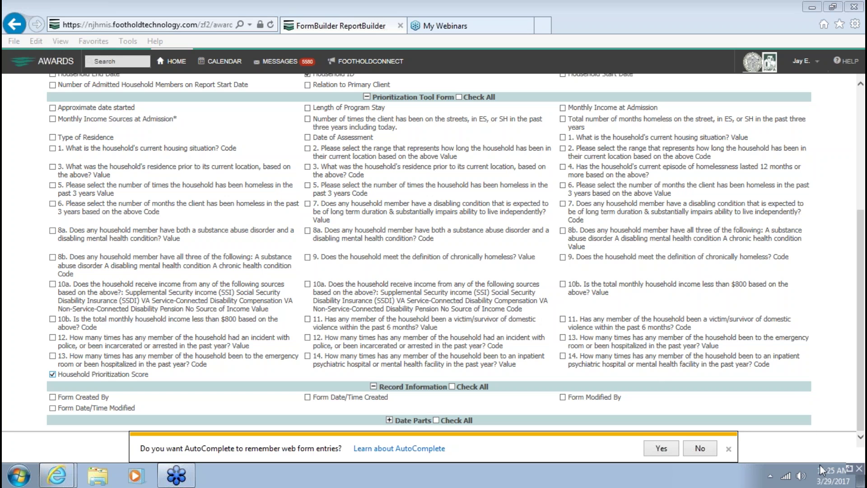
pyautogui.click(696, 441)
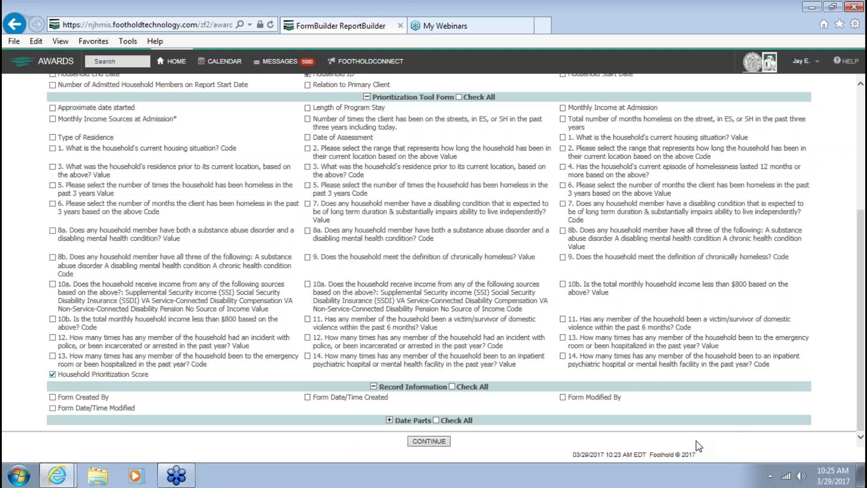
pyautogui.click(429, 441)
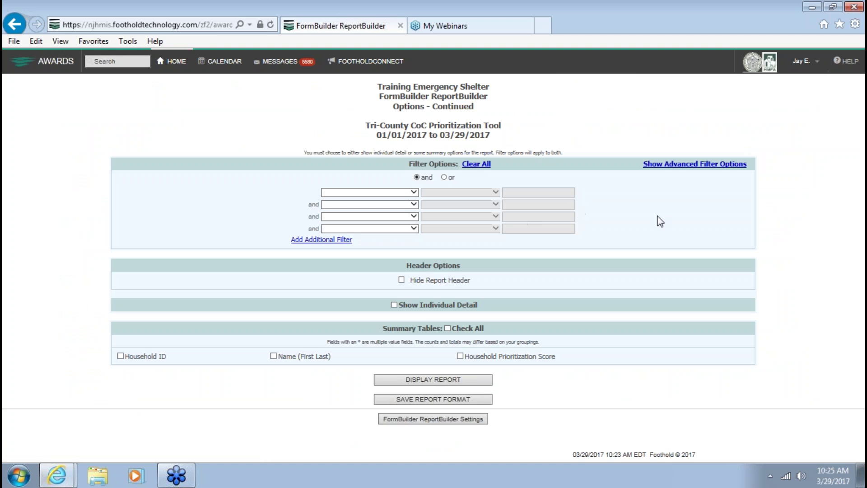
# Enable Show Individual Detail and display the report listing the three clients' scores
pyautogui.click(394, 304)
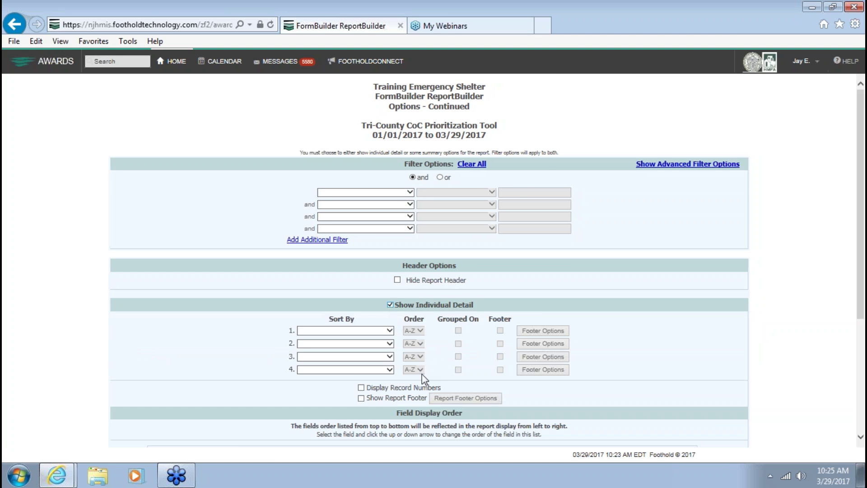
pyautogui.scroll(-1, 397, 319)
pyautogui.scroll(-3, 437, 407)
pyautogui.click(437, 402)
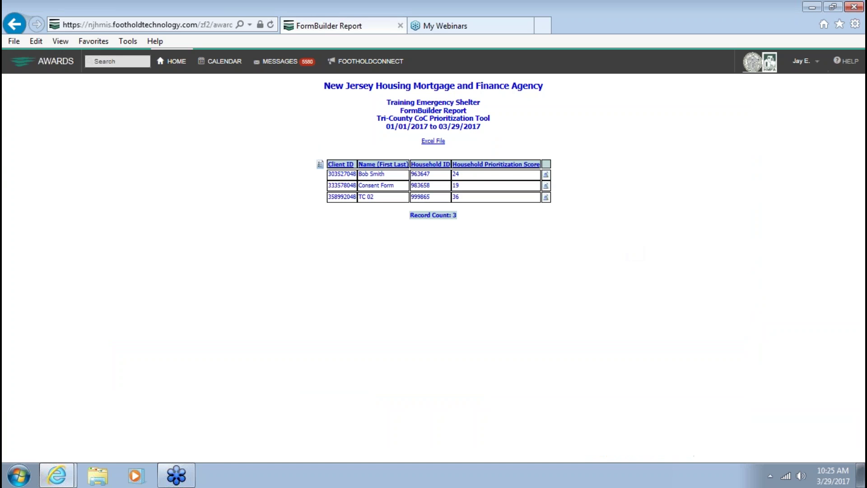
pyautogui.press('super+plus')
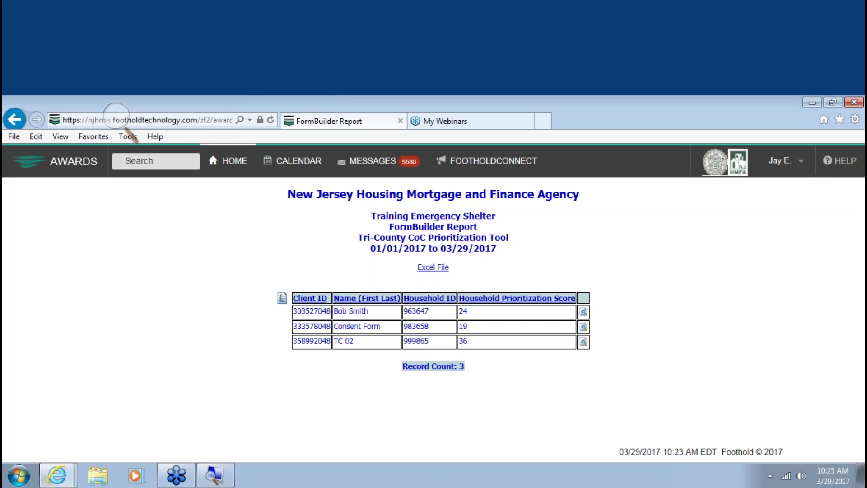
pyautogui.press('super')
pyautogui.press('Escape')
pyautogui.moveTo(686, 368); pyautogui.dragTo(651, 319)
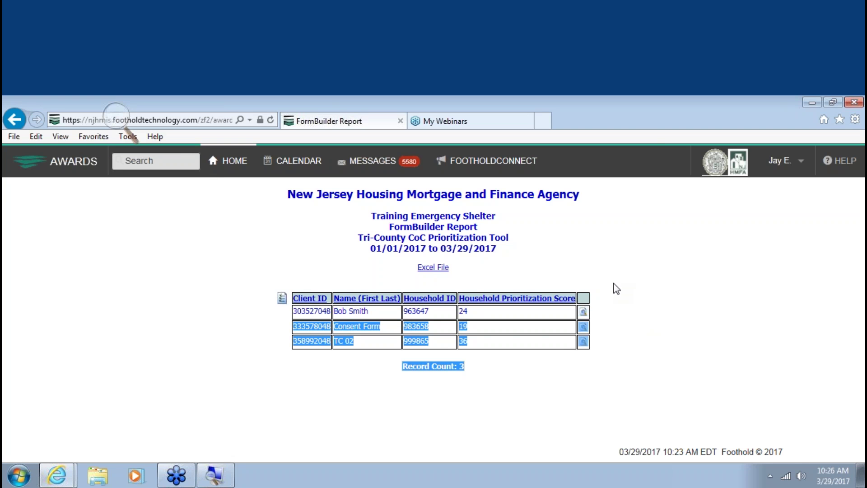
pyautogui.click(666, 362)
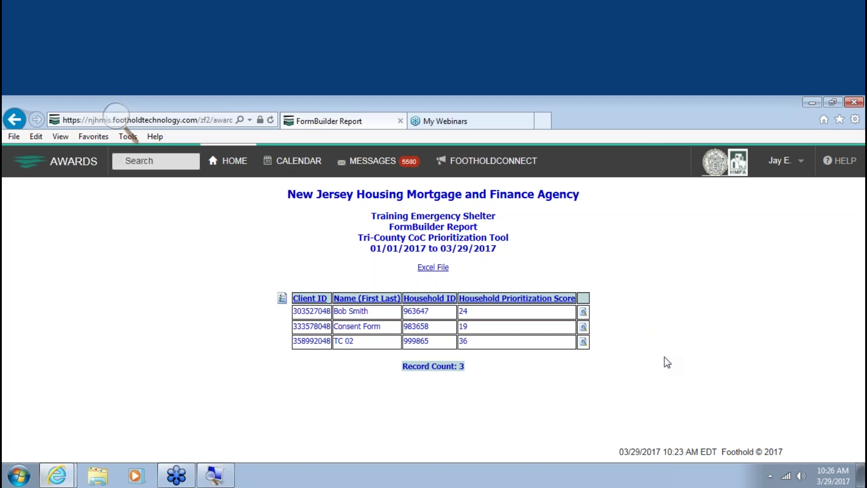
pyautogui.hotkey('ctrl', '+')
pyautogui.hotkey('ctrl', '+')
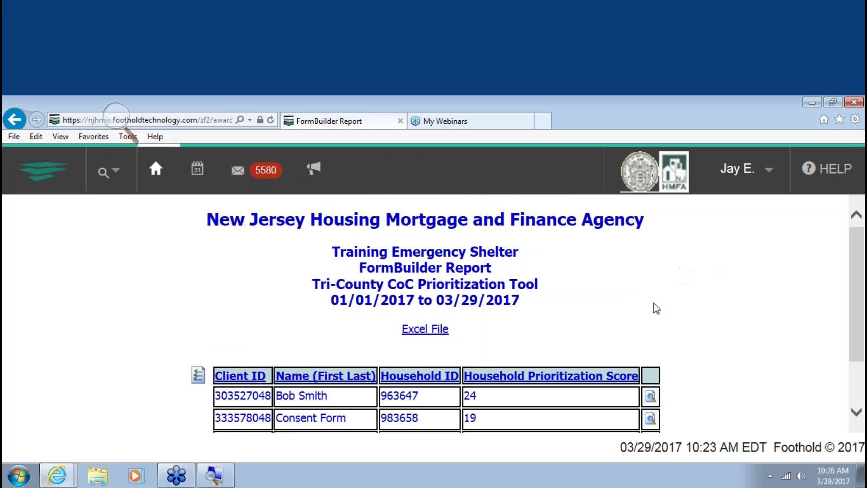
pyautogui.scroll(-2, 629, 288)
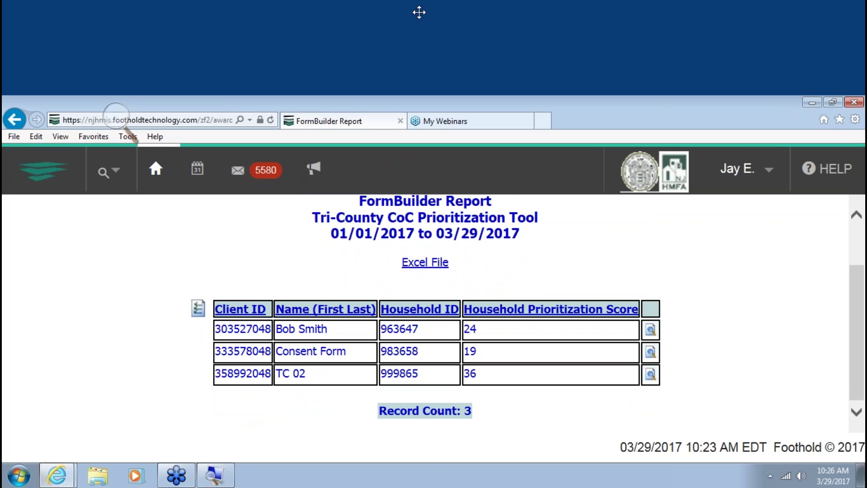
pyautogui.click(822, 2)
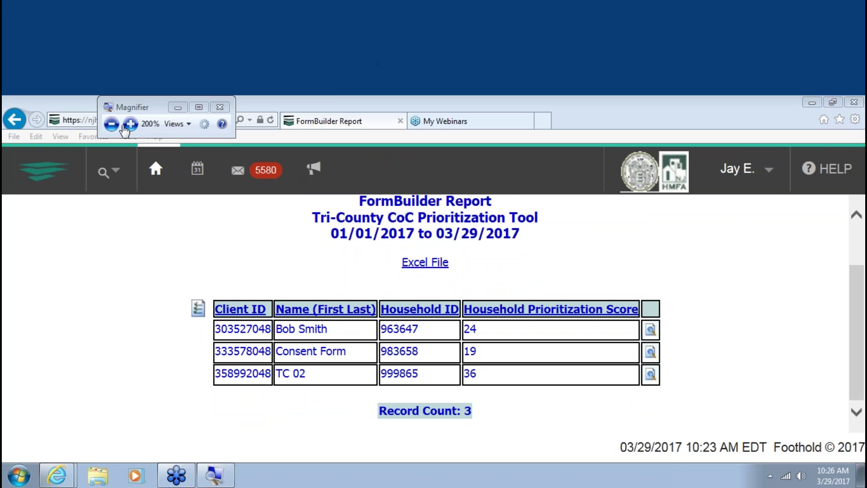
pyautogui.click(225, 104)
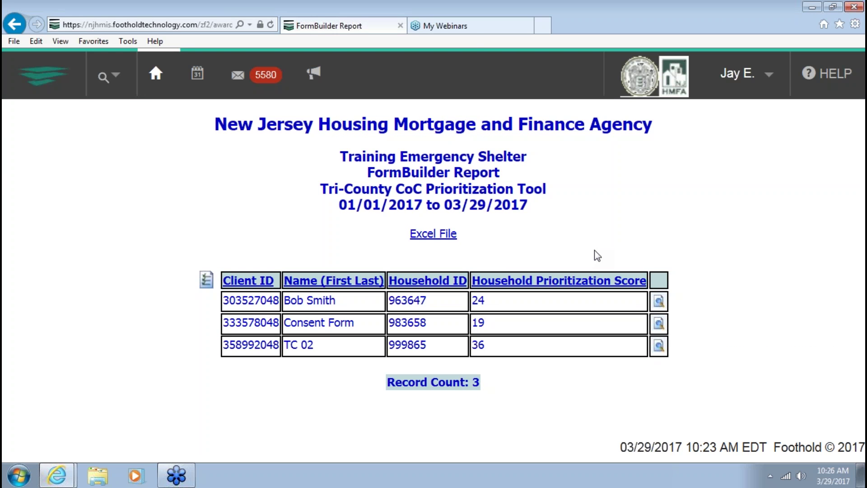
# Zoom the report in one step and highlight the Training Emergency Shelter heading
pyautogui.hotkey('ctrl', '+')
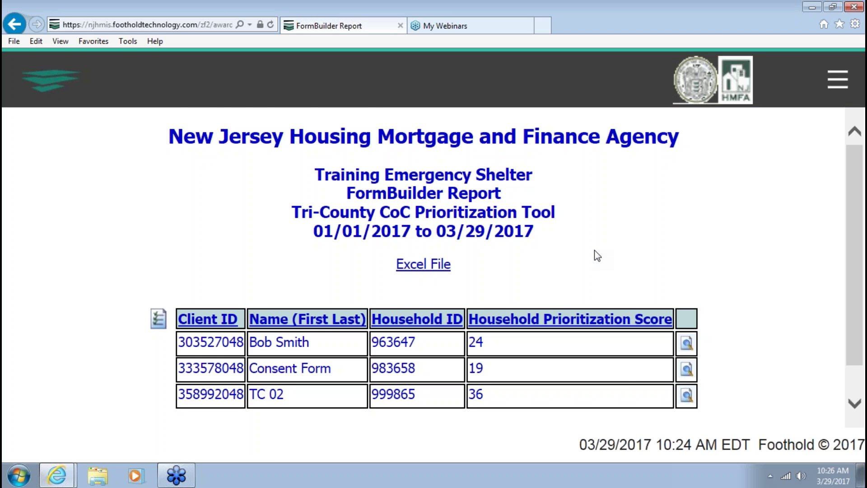
pyautogui.scroll(-1, 534, 167)
pyautogui.scroll(1, 535, 168)
pyautogui.moveTo(315, 176); pyautogui.dragTo(521, 176)
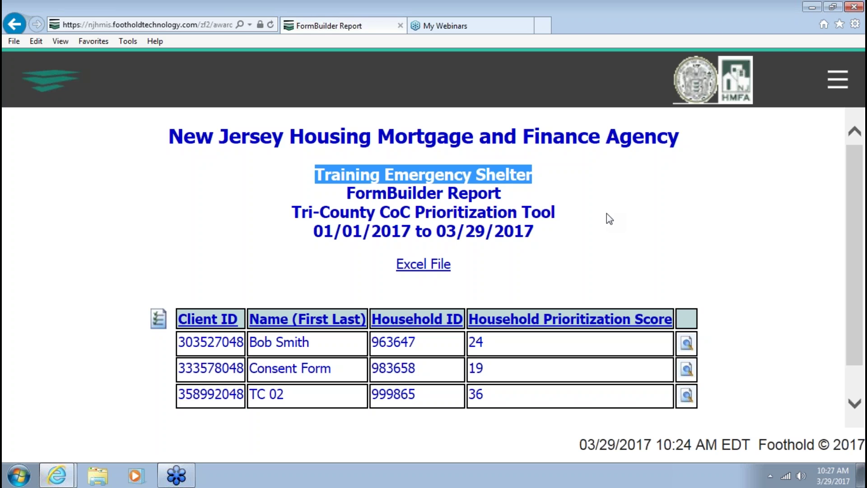
# Return to ReportBuilder Settings and pick All NJ-516 Warren Sussex Hunterdon CoC Homeless Only Programs
pyautogui.click(22, 27)
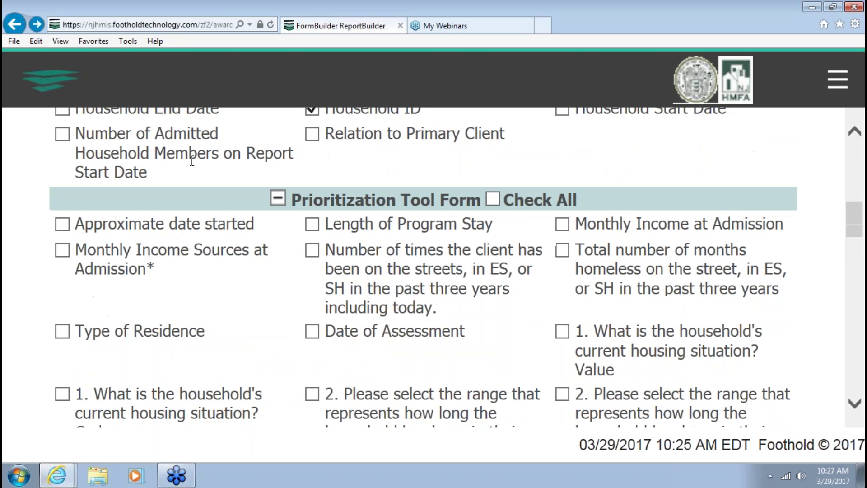
pyautogui.click(13, 26)
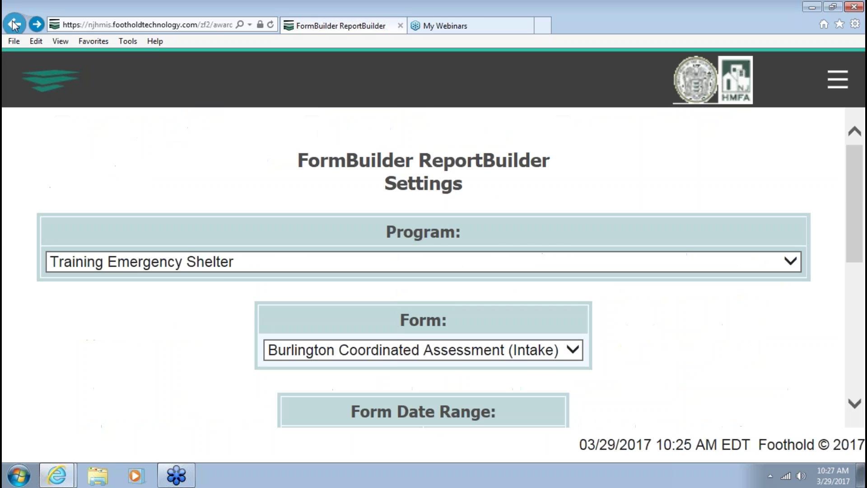
pyautogui.click(198, 261)
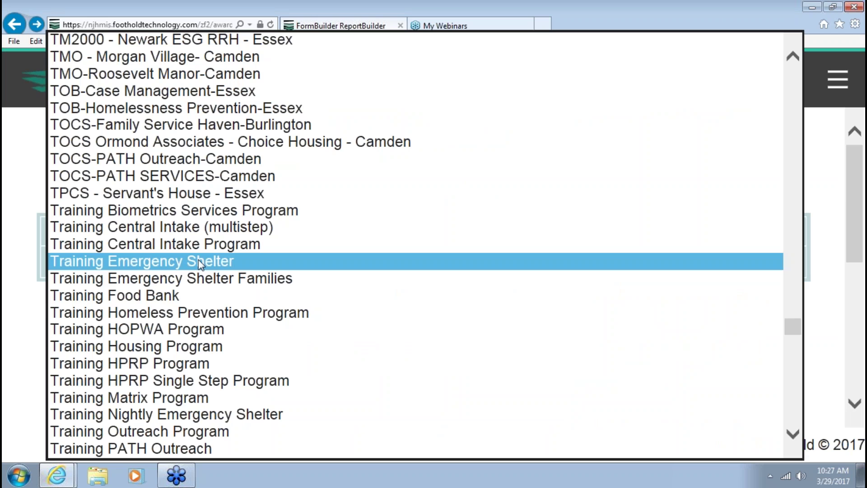
pyautogui.press('a')
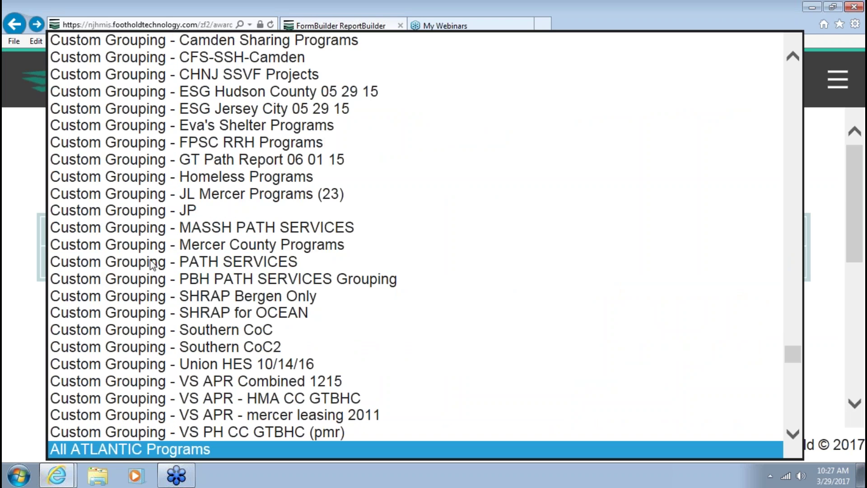
pyautogui.scroll(-7, 196, 373)
pyautogui.scroll(-15, 196, 373)
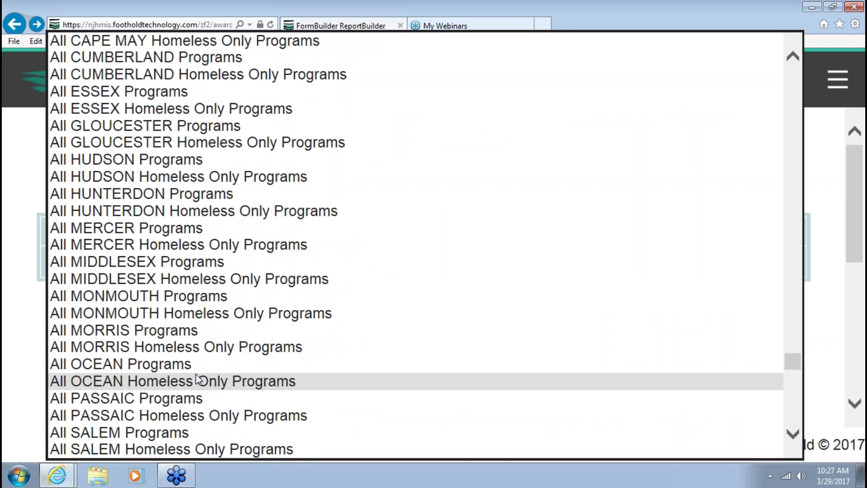
pyautogui.scroll(-5, 196, 384)
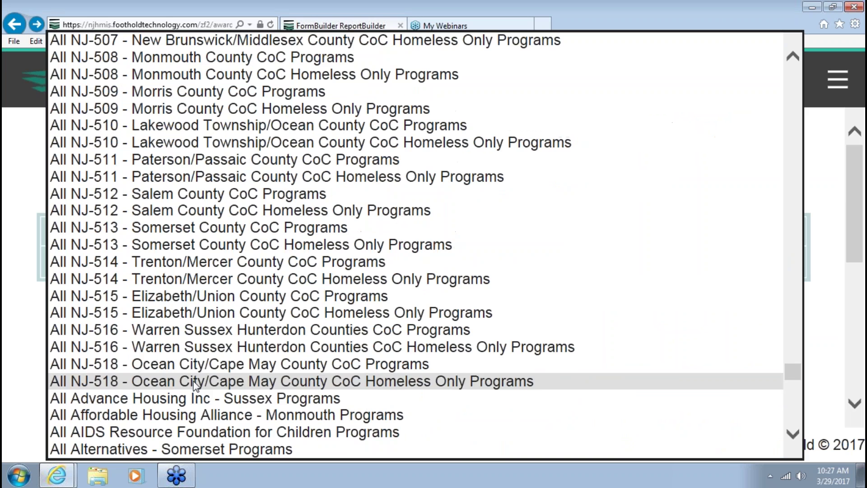
pyautogui.click(217, 347)
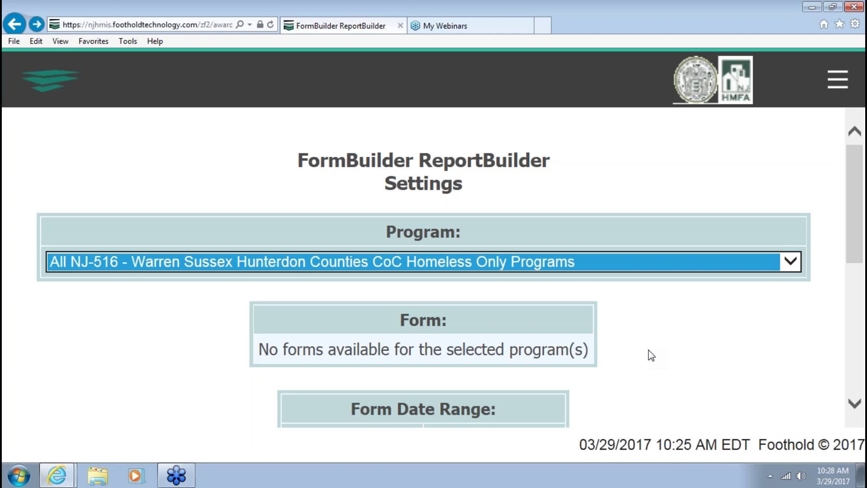
pyautogui.scroll(-3, 651, 356)
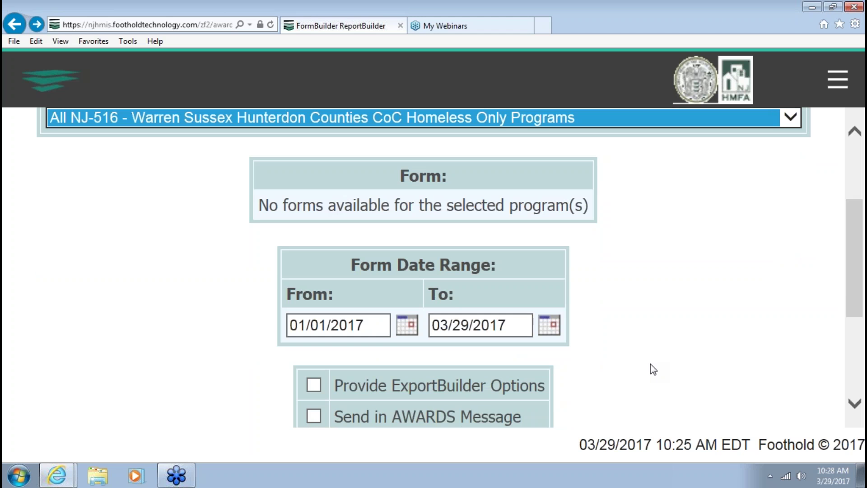
pyautogui.scroll(-3, 641, 371)
pyautogui.scroll(-1, 317, 402)
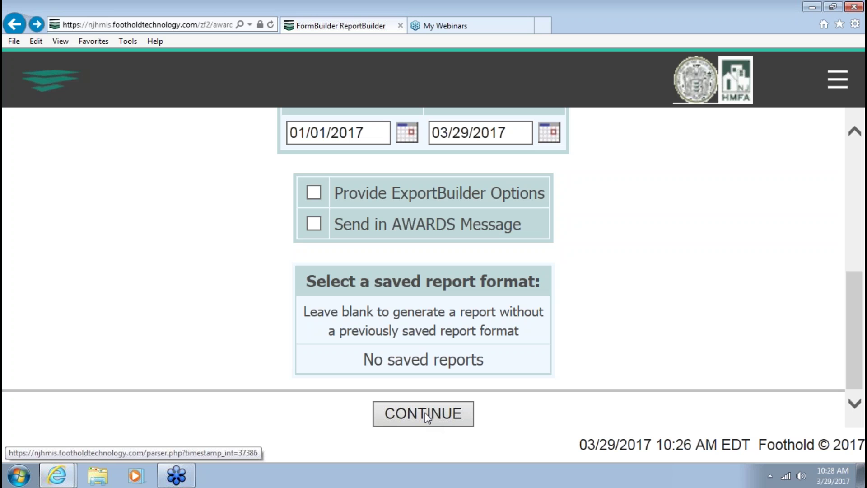
# Submit the NJ-516 settings, dismiss the no-records alert, and return to the settings page
pyautogui.click(420, 416)
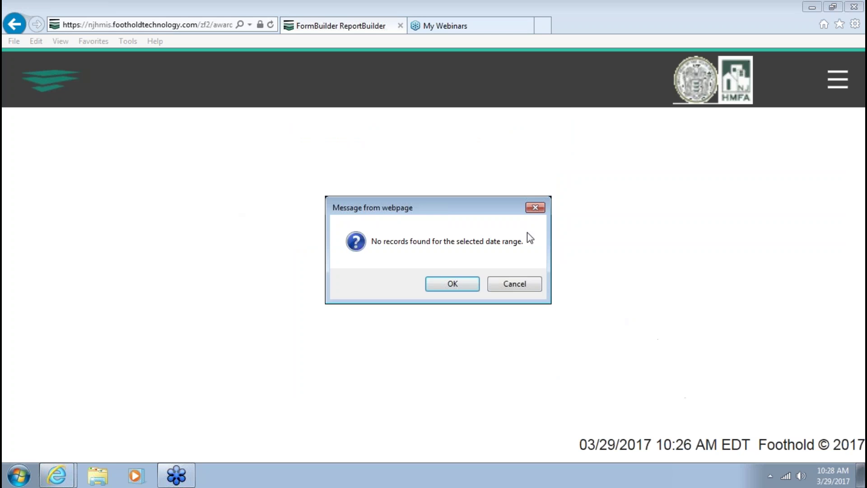
pyautogui.click(458, 286)
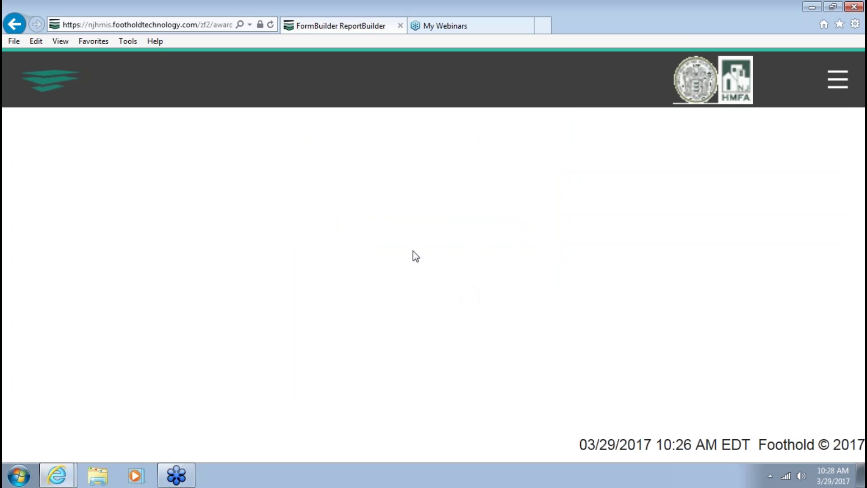
pyautogui.click(21, 30)
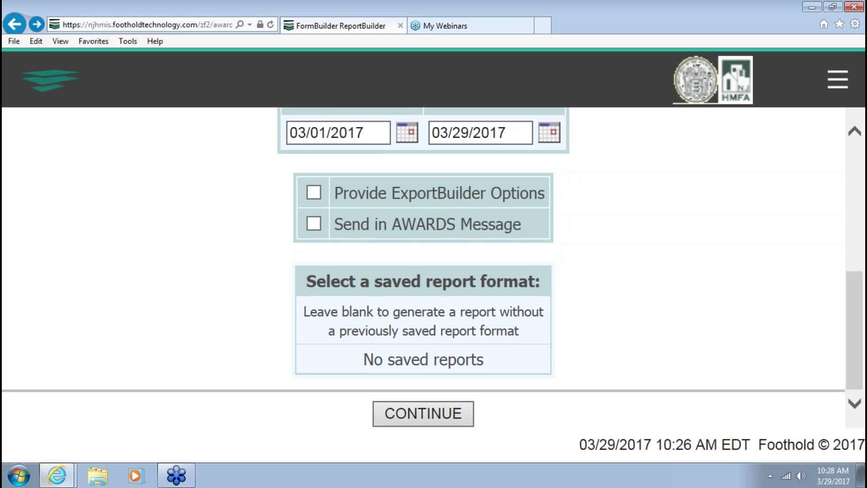
pyautogui.scroll(4, 519, 254)
pyautogui.scroll(3, 507, 240)
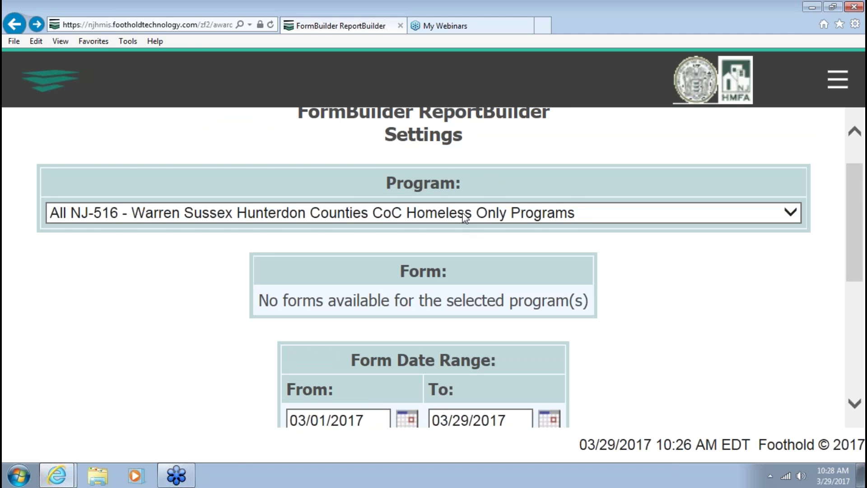
# Choose Training Emergency Shelter as the report program
pyautogui.click(466, 215)
pyautogui.write('trics Services Program')
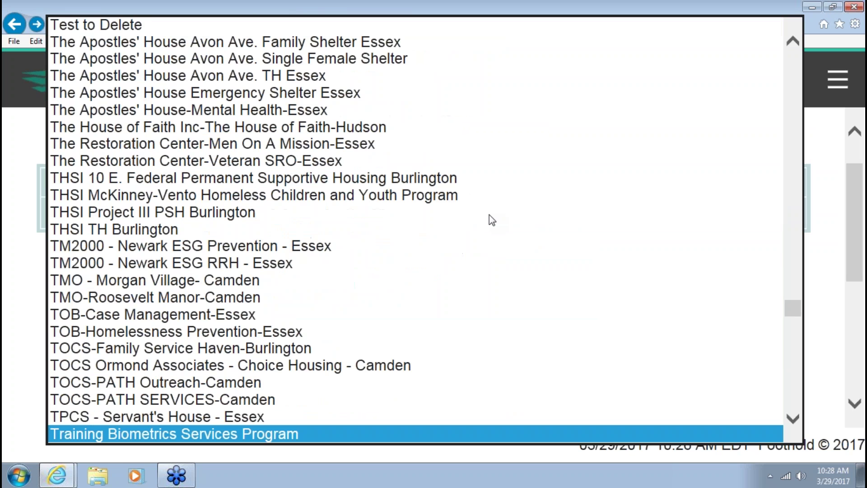
pyautogui.scroll(-3, 361, 332)
pyautogui.scroll(-5, 363, 342)
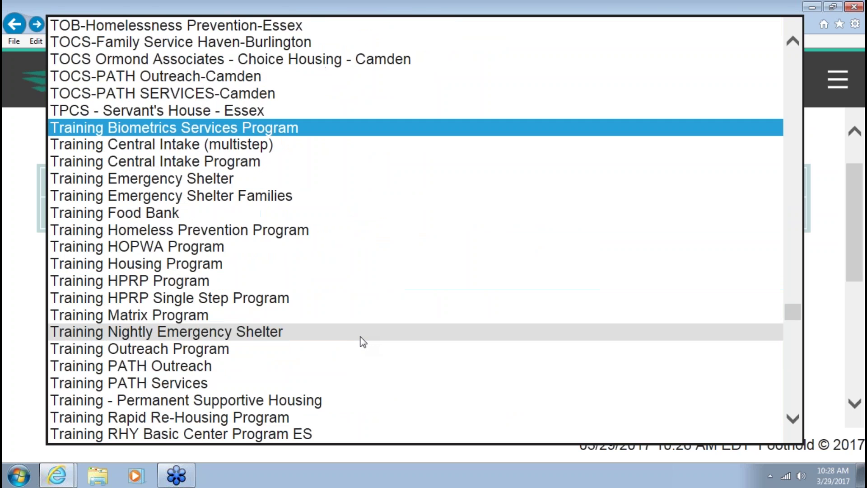
pyautogui.scroll(-3, 362, 342)
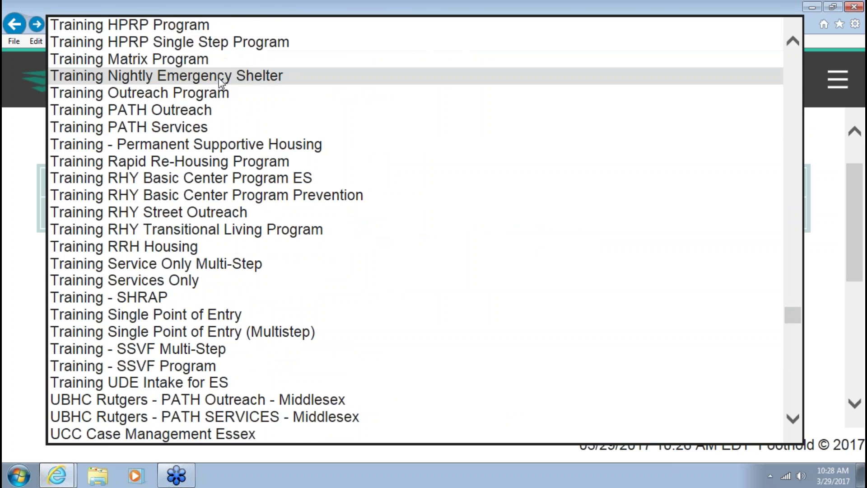
pyautogui.scroll(2, 204, 60)
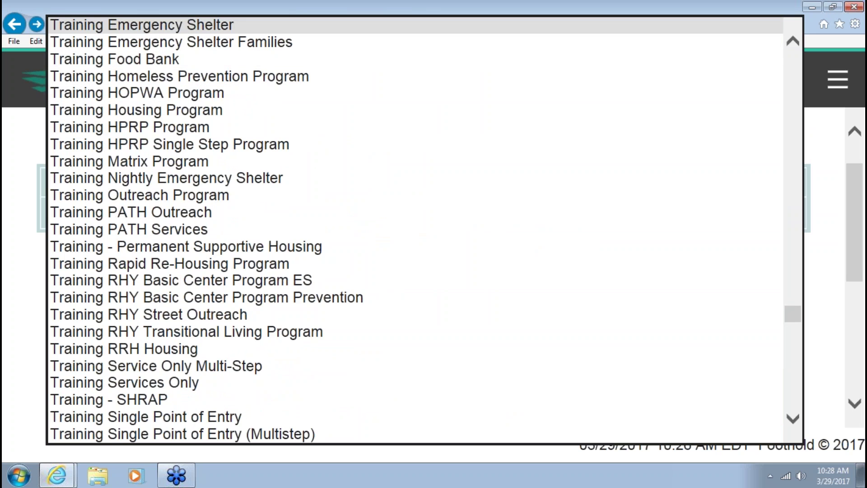
pyautogui.click(203, 25)
# Set the From date to 01/01/2017 and continue to choosing report fields
pyautogui.scroll(-3, 685, 311)
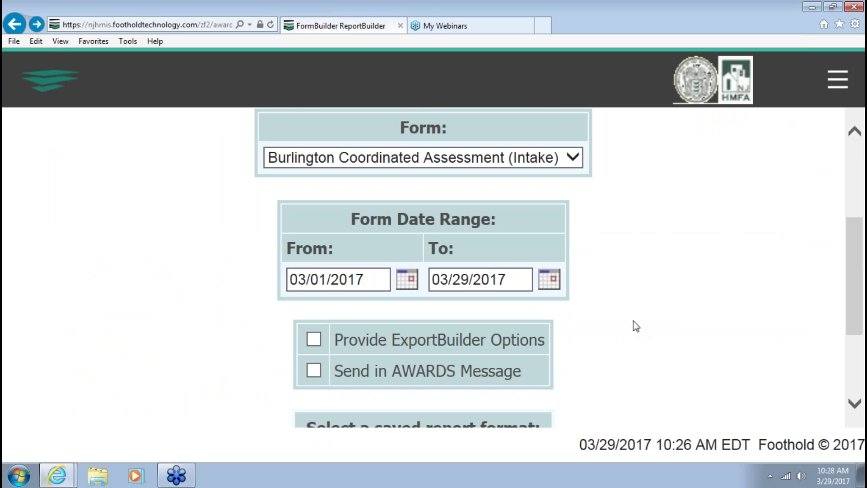
pyautogui.click(296, 280)
pyautogui.moveTo(296, 280); pyautogui.dragTo(308, 281)
pyautogui.write('1')
pyautogui.click(737, 290)
pyautogui.scroll(-3, 692, 287)
pyautogui.click(423, 424)
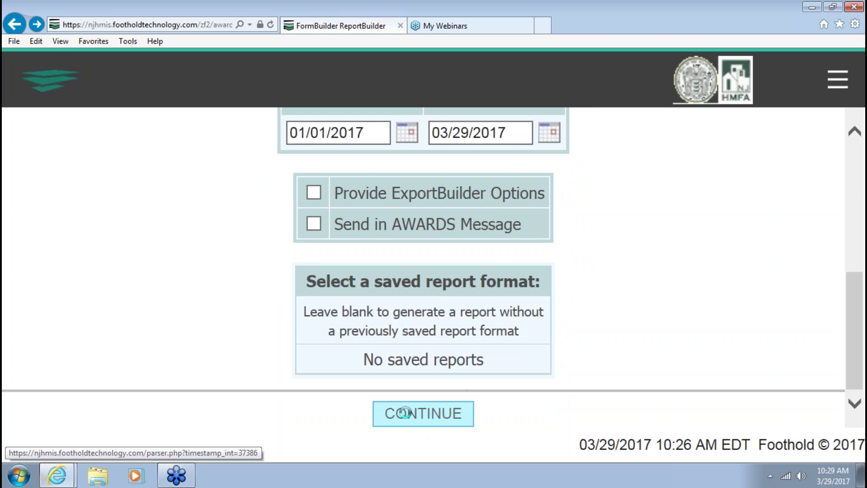
# Check the LastName, FirstName, Household ID and TOTAL SCORE fields, then continue to the filter options
pyautogui.scroll(-3, 362, 315)
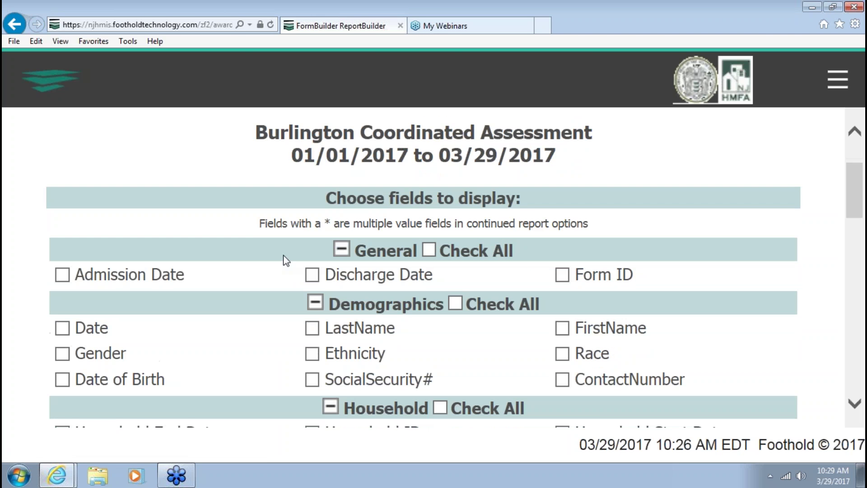
pyautogui.scroll(-3, 313, 335)
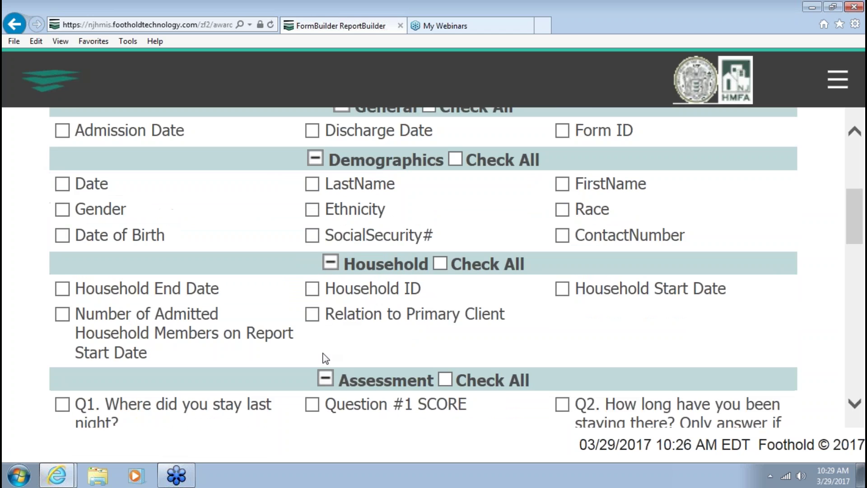
pyautogui.scroll(2, 305, 308)
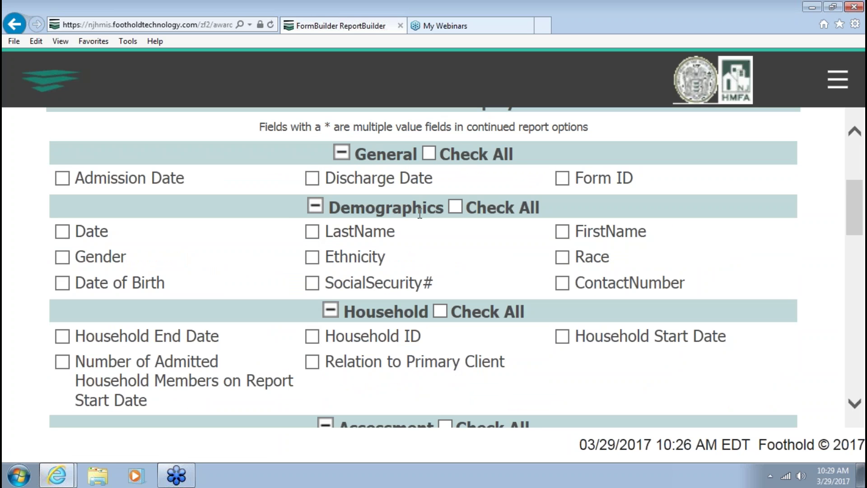
pyautogui.click(311, 232)
pyautogui.click(562, 231)
pyautogui.scroll(-3, 404, 305)
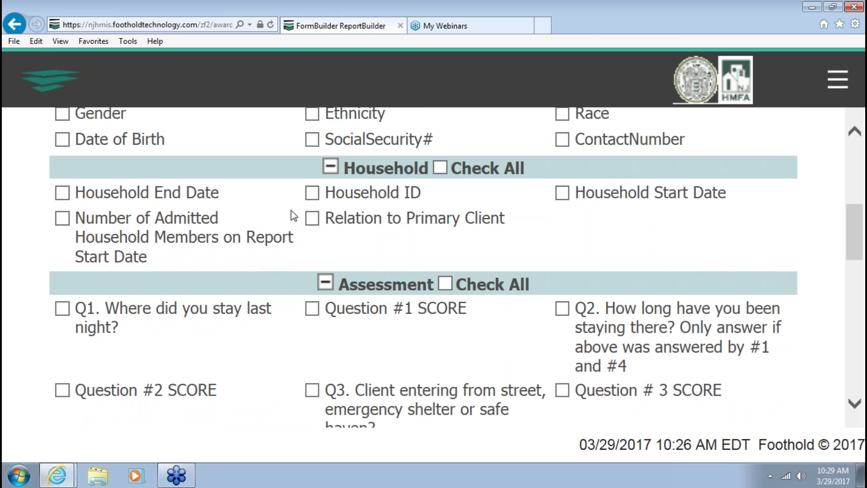
pyautogui.click(311, 194)
pyautogui.scroll(-12, 312, 193)
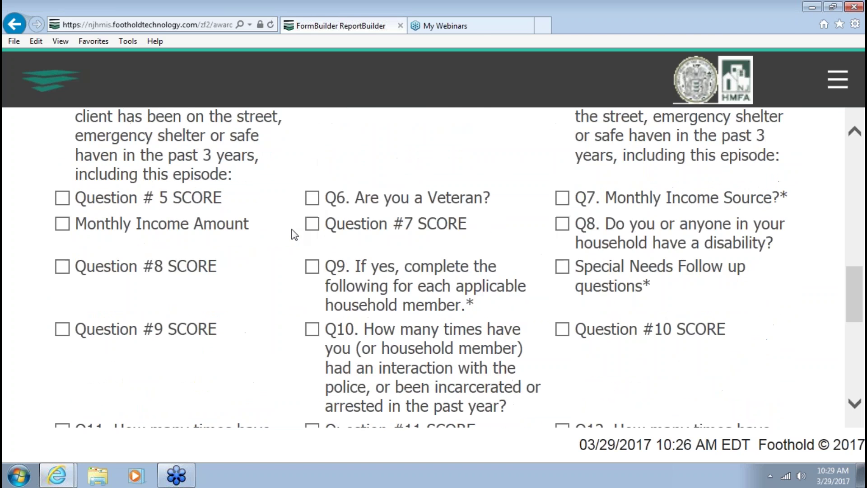
pyautogui.click(63, 258)
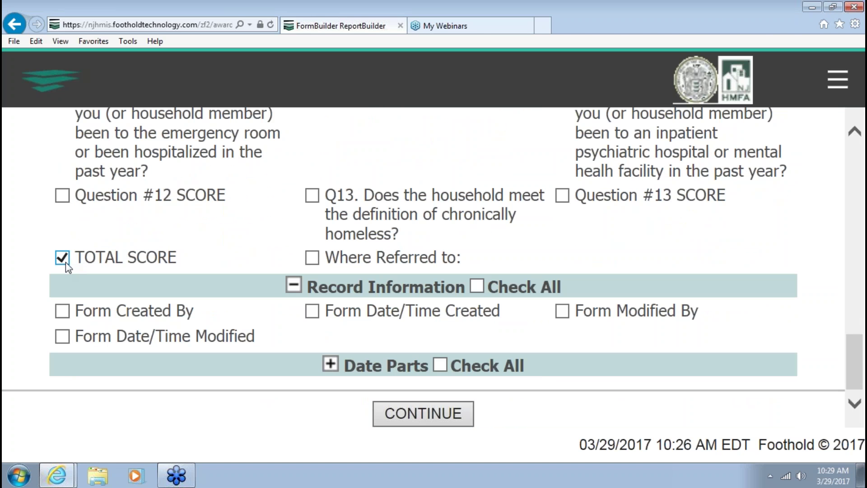
pyautogui.click(426, 400)
# Tick Show Individual Detail on the Options - Continued page to reveal the sort settings
pyautogui.scroll(-8, 421, 277)
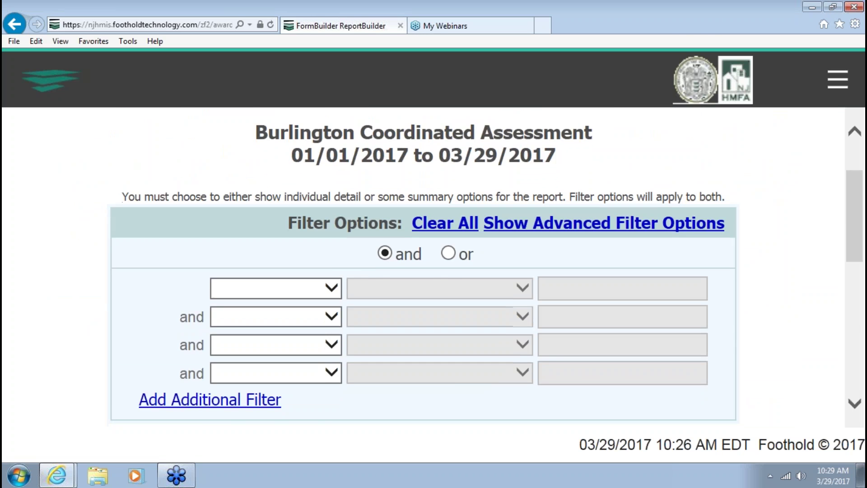
pyautogui.scroll(-2, 424, 267)
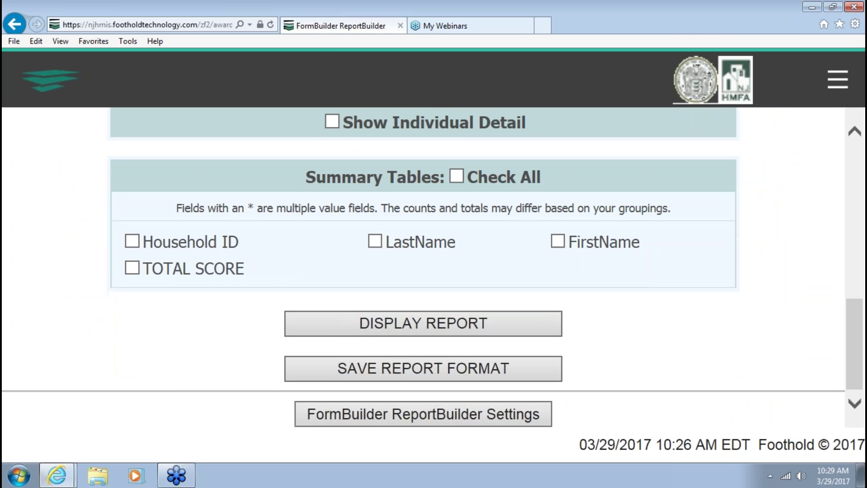
pyautogui.scroll(8, 424, 267)
pyautogui.scroll(3, 423, 268)
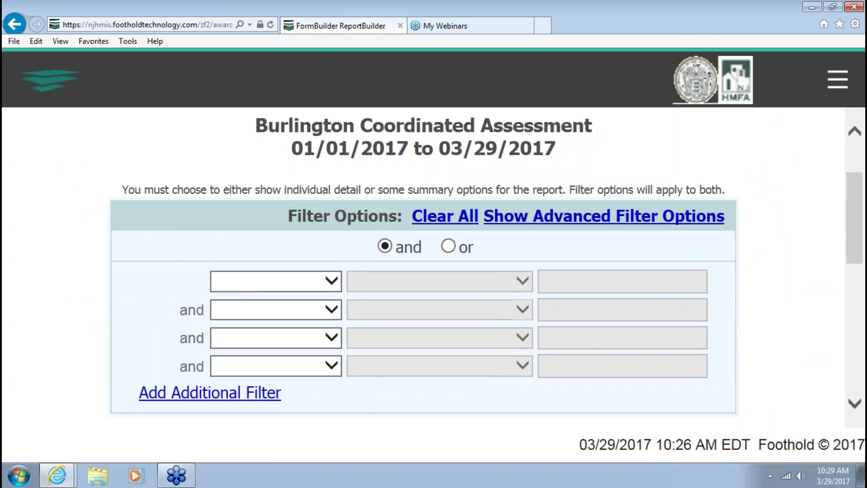
pyautogui.scroll(-3, 423, 267)
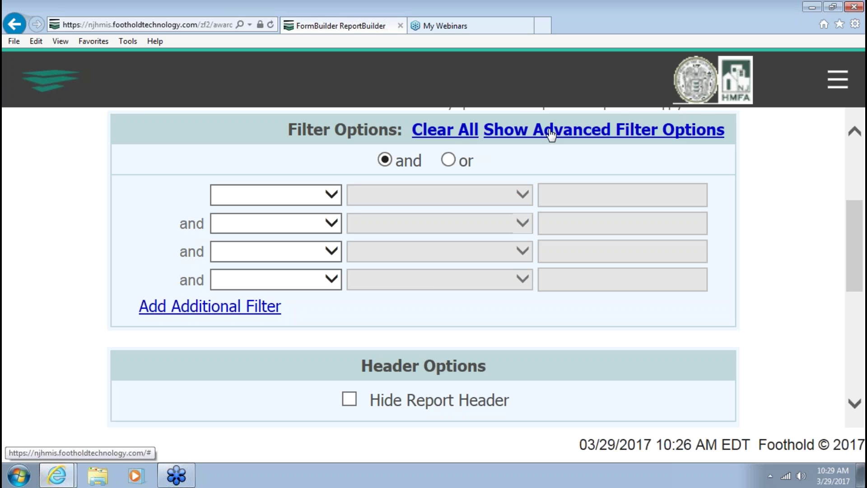
pyautogui.scroll(1, 769, 278)
pyautogui.scroll(4, 767, 279)
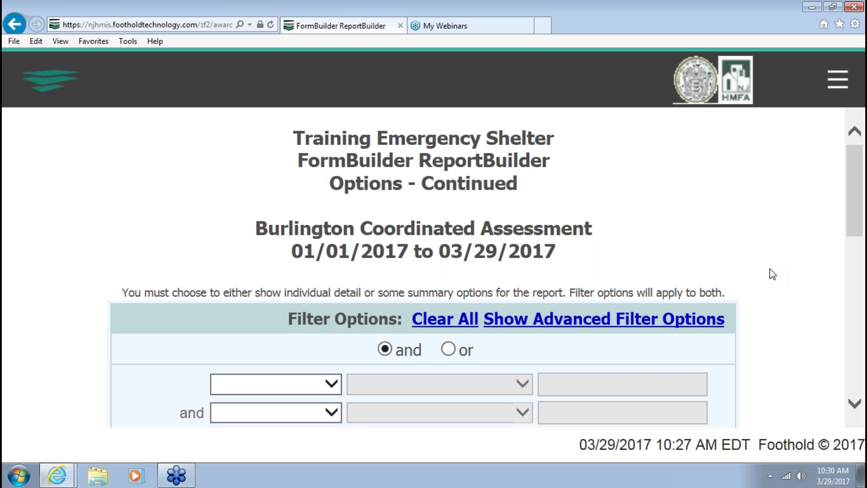
pyautogui.scroll(-4, 770, 274)
pyautogui.scroll(-5, 746, 269)
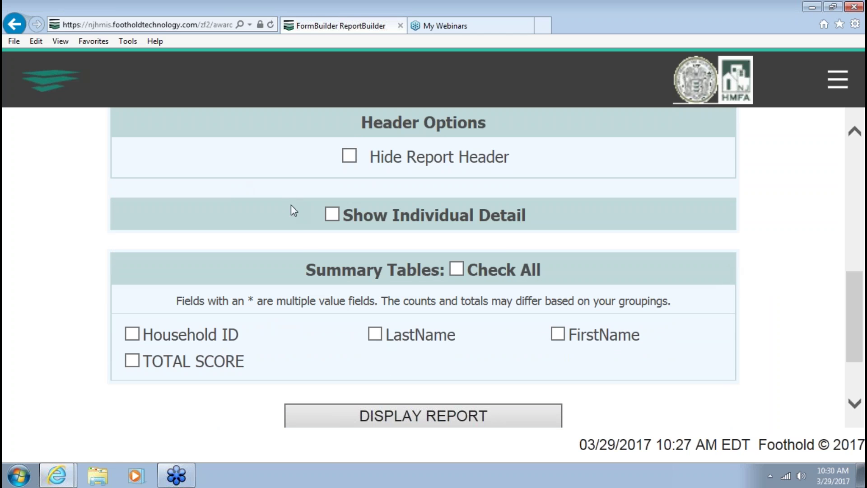
pyautogui.click(325, 215)
# Set the first Sort By field to TOTAL SCORE with Z-A order
pyautogui.scroll(-6, 452, 214)
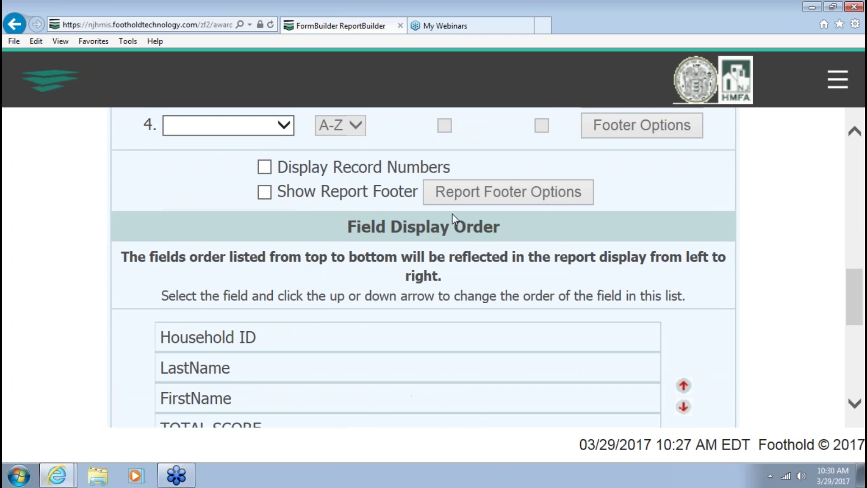
pyautogui.scroll(4, 414, 218)
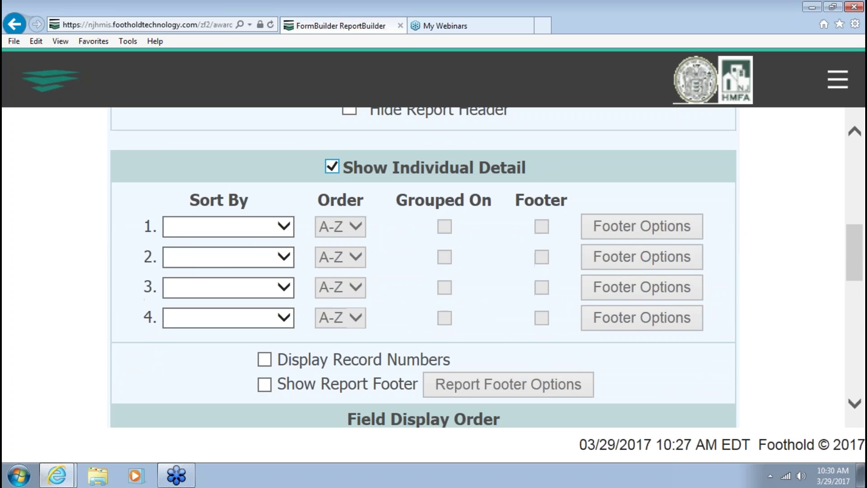
pyautogui.click(291, 228)
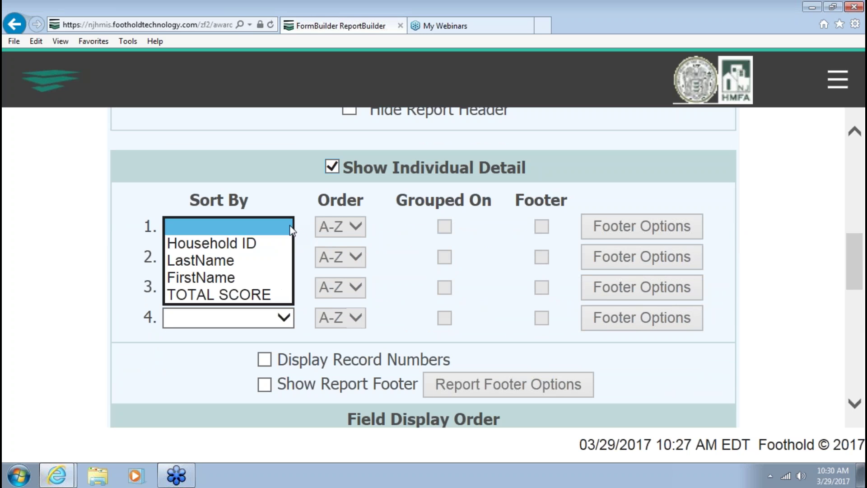
pyautogui.click(288, 244)
pyautogui.click(292, 226)
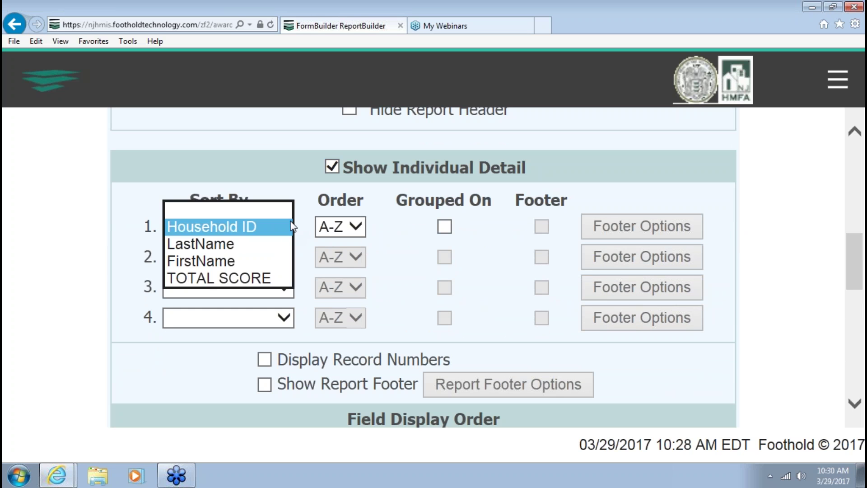
pyautogui.click(285, 276)
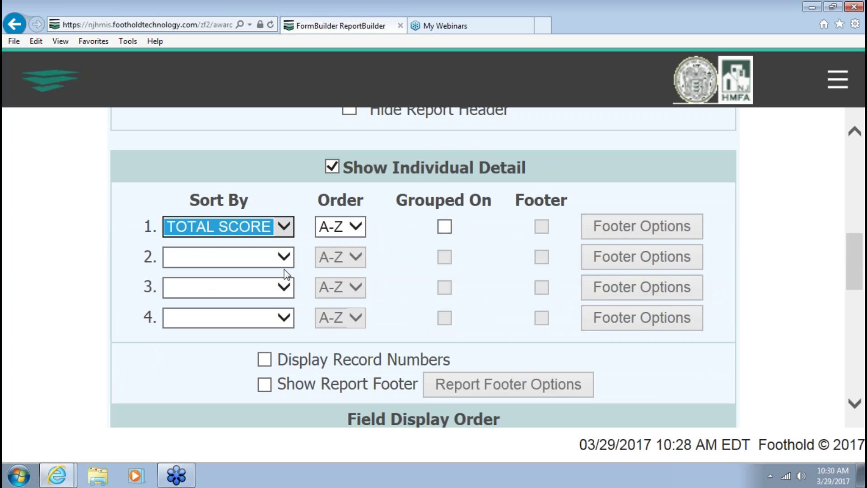
pyautogui.click(362, 230)
pyautogui.click(362, 227)
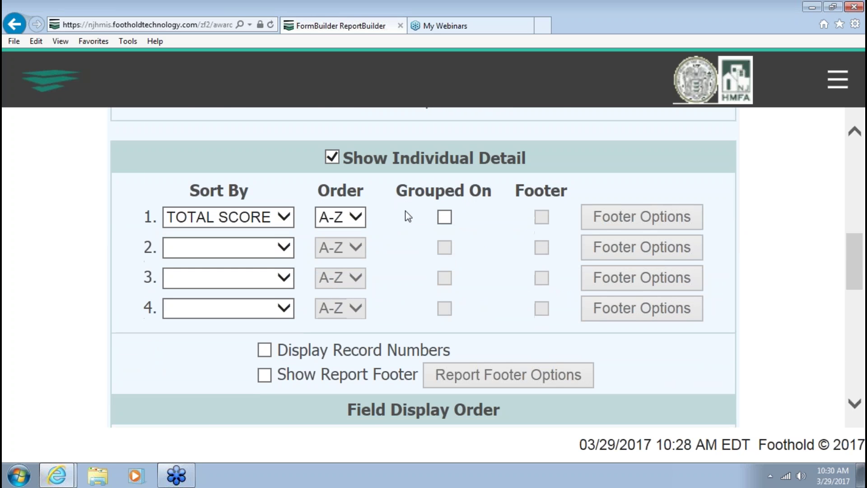
pyautogui.click(354, 226)
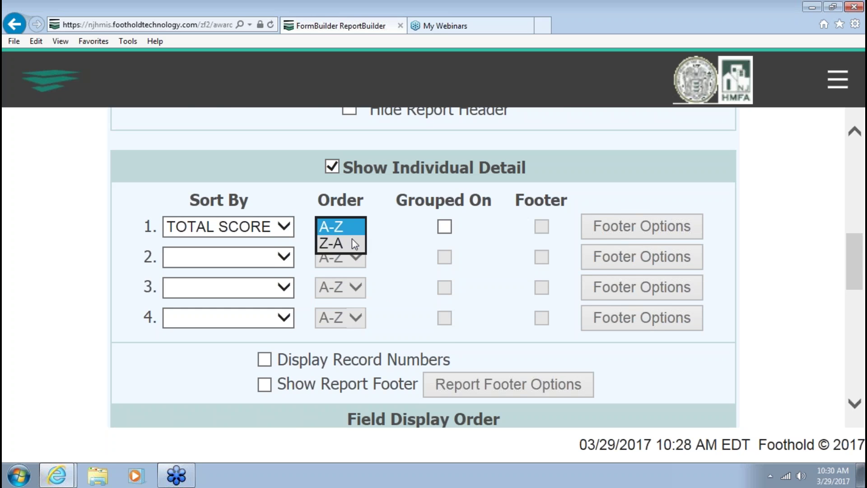
pyautogui.click(352, 242)
# Generate the Burlington Coordinated Assessment report with DISPLAY REPORT
pyautogui.scroll(-2, 396, 234)
pyautogui.scroll(2, 396, 233)
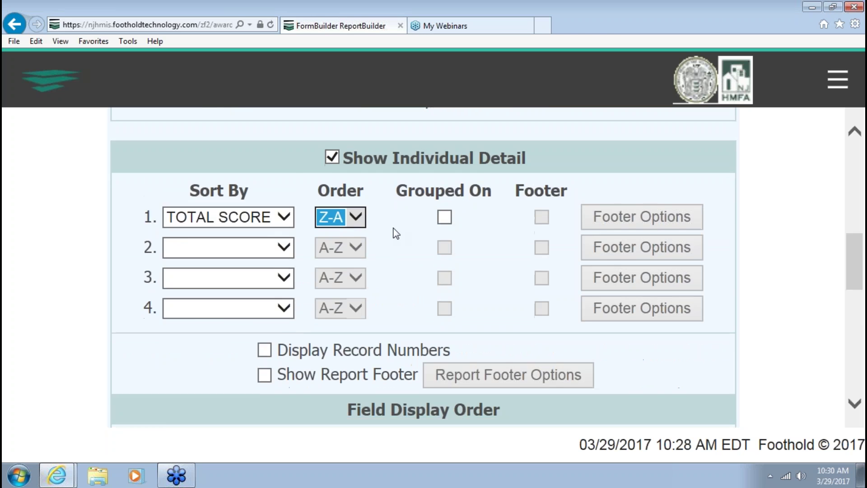
pyautogui.scroll(-10, 396, 233)
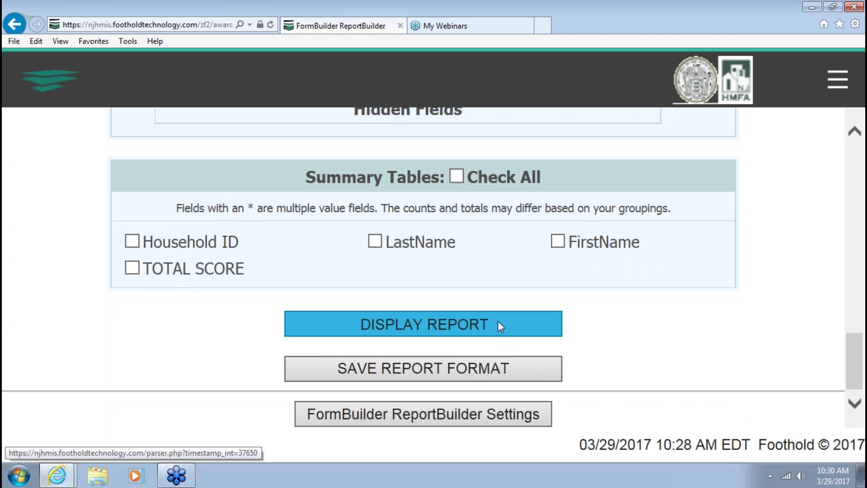
pyautogui.click(498, 323)
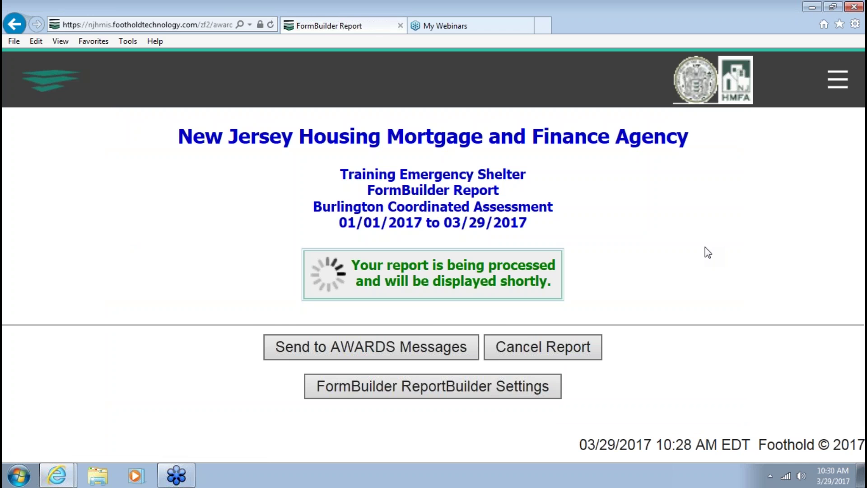
# Scroll through the 29-household report down to the Record Count and back to the top
pyautogui.scroll(-7, 705, 248)
pyautogui.scroll(-5, 706, 248)
pyautogui.scroll(10, 706, 248)
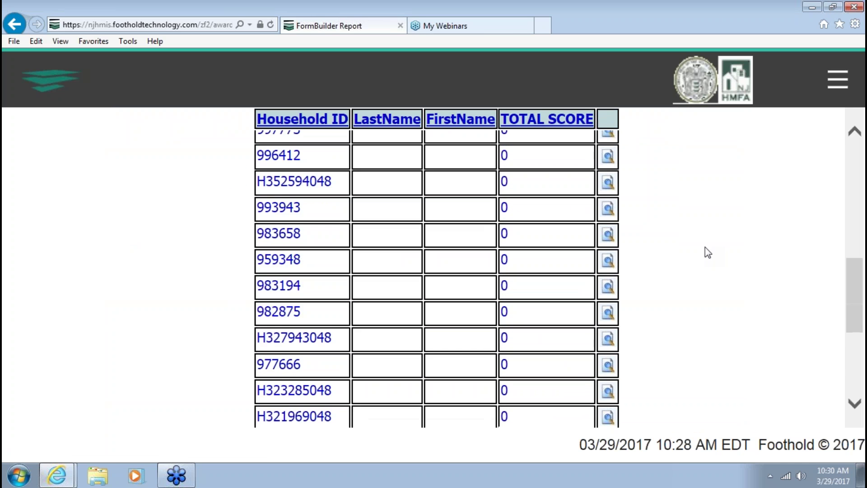
pyautogui.scroll(4, 705, 248)
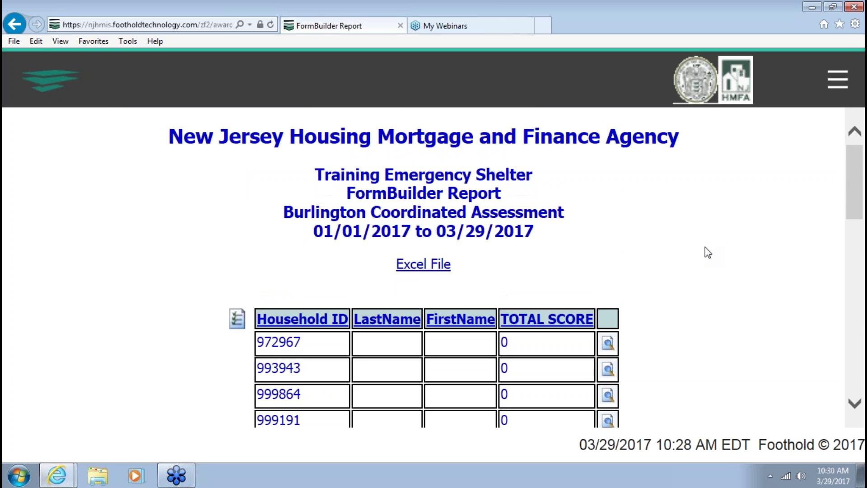
pyautogui.scroll(-10, 630, 219)
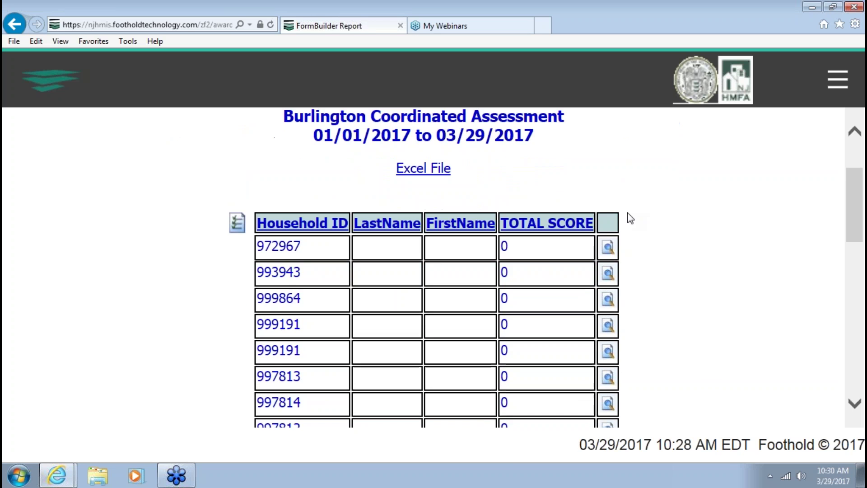
pyautogui.scroll(-3, 630, 219)
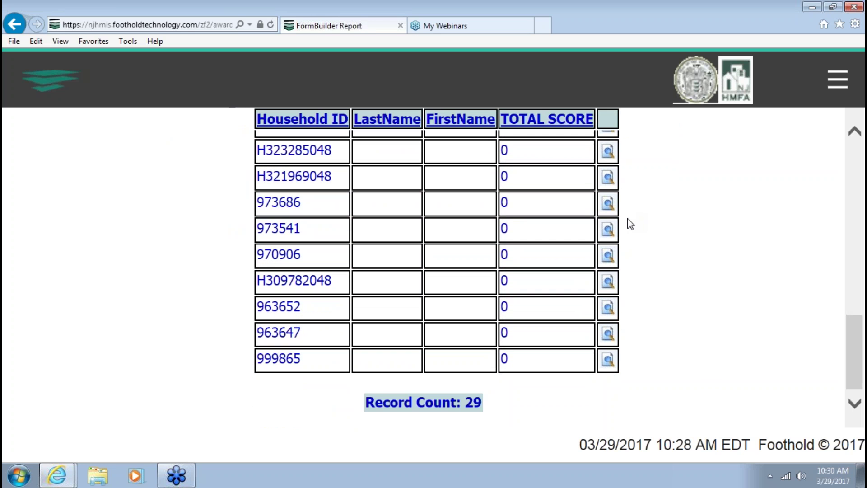
pyautogui.scroll(5, 619, 251)
pyautogui.scroll(8, 619, 247)
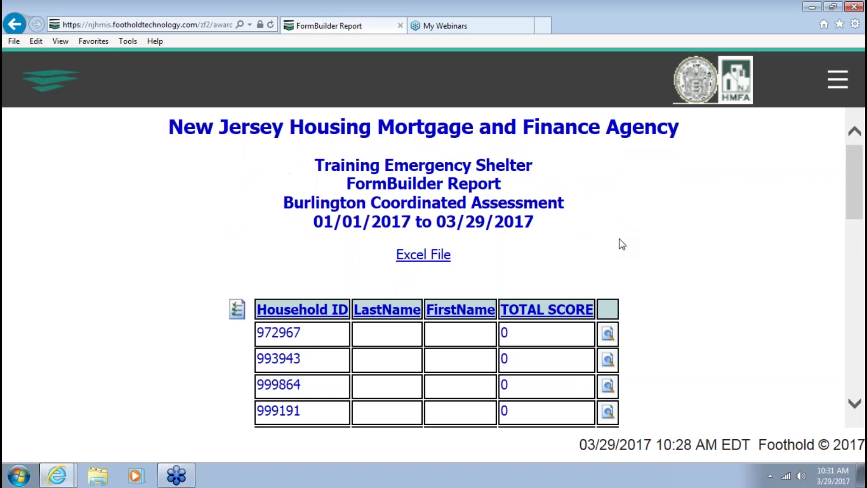
pyautogui.scroll(-12, 619, 240)
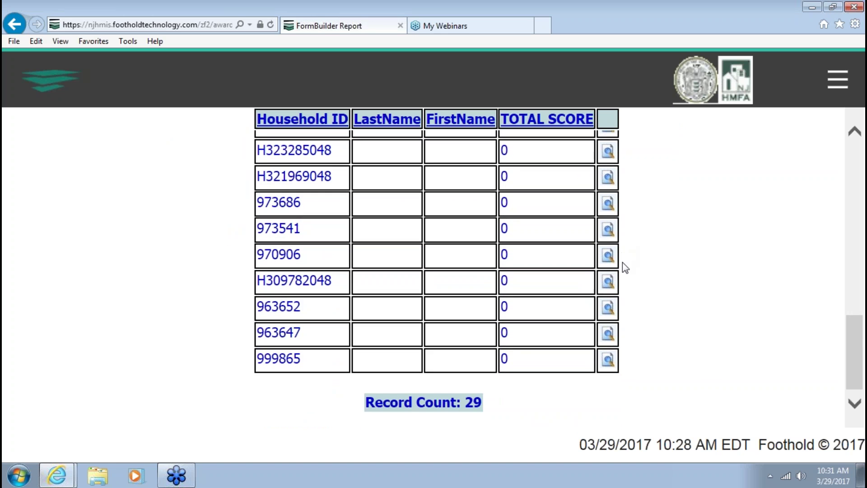
pyautogui.scroll(10, 623, 263)
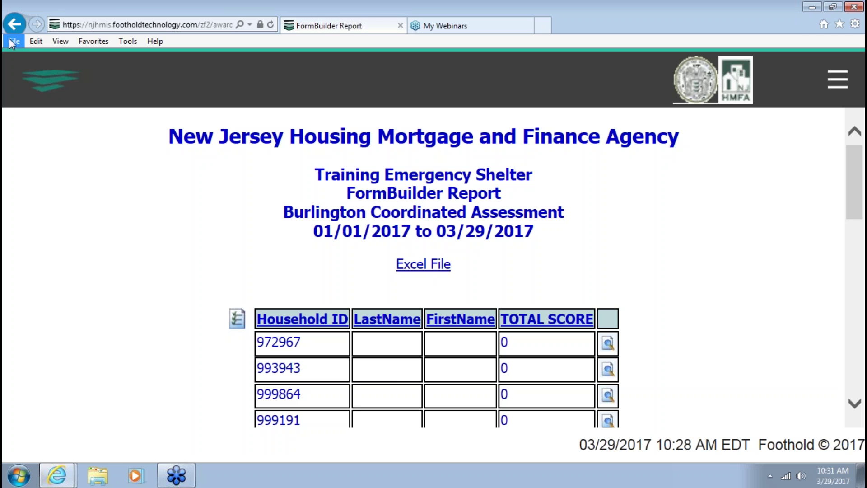
# Go back to the report settings and switch the form to Tri-County CoC Prioritization Tool
pyautogui.click(15, 24)
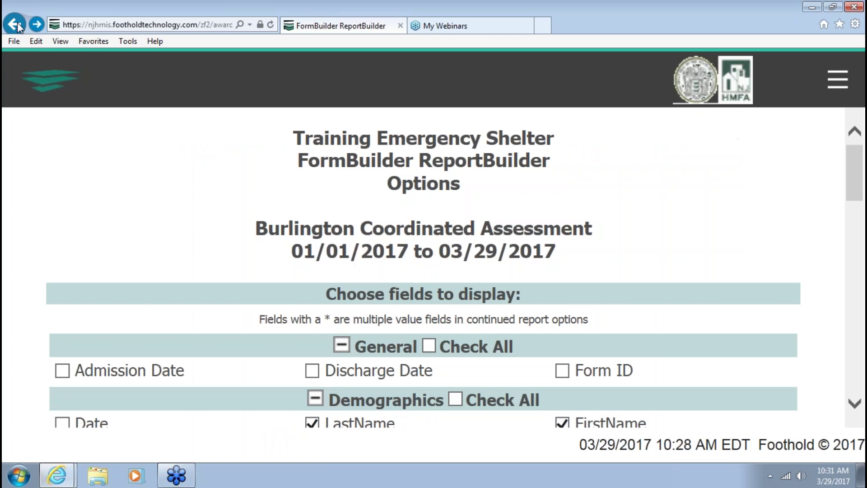
pyautogui.click(15, 24)
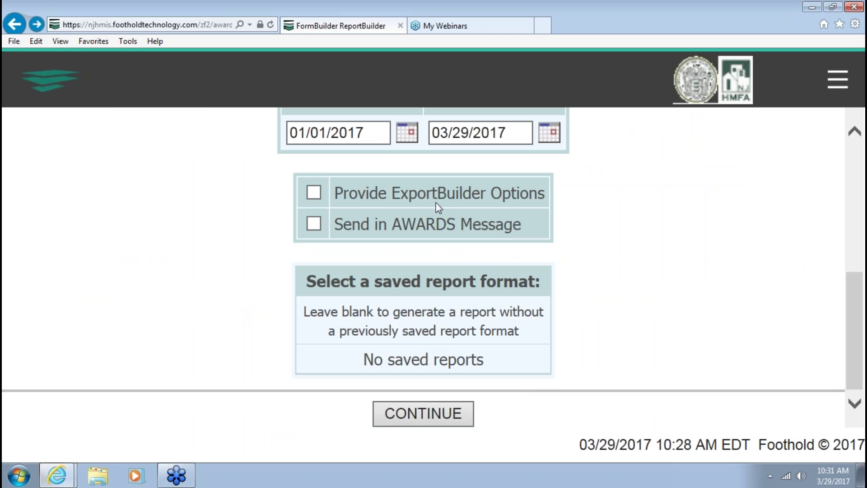
pyautogui.scroll(5, 382, 205)
pyautogui.click(465, 267)
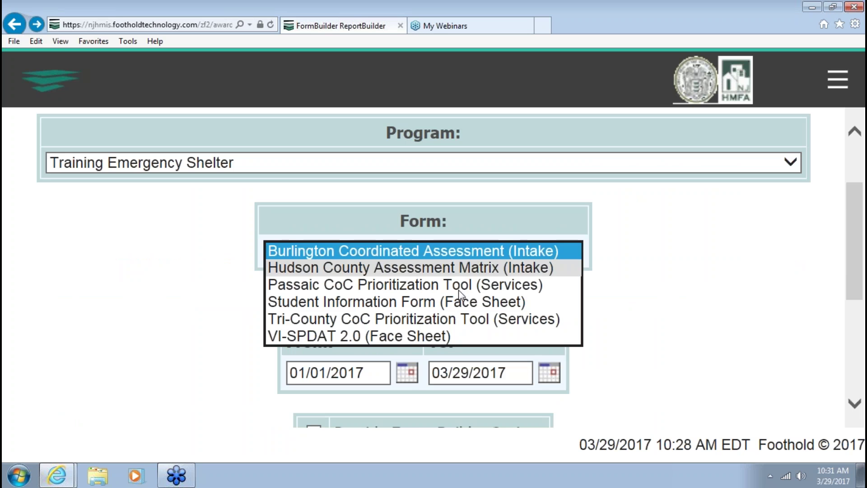
pyautogui.click(474, 319)
pyautogui.scroll(-5, 617, 271)
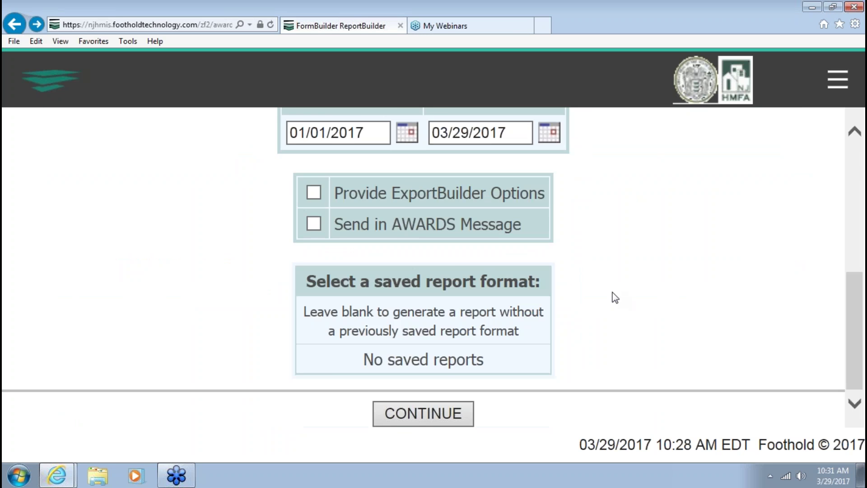
pyautogui.scroll(-1, 616, 297)
pyautogui.click(413, 419)
# Include Client ID, first and last name, and Household Prioritization Score fields, then continue
pyautogui.scroll(-3, 527, 329)
pyautogui.click(312, 306)
pyautogui.click(312, 355)
pyautogui.scroll(-3, 313, 354)
pyautogui.scroll(-12, 313, 354)
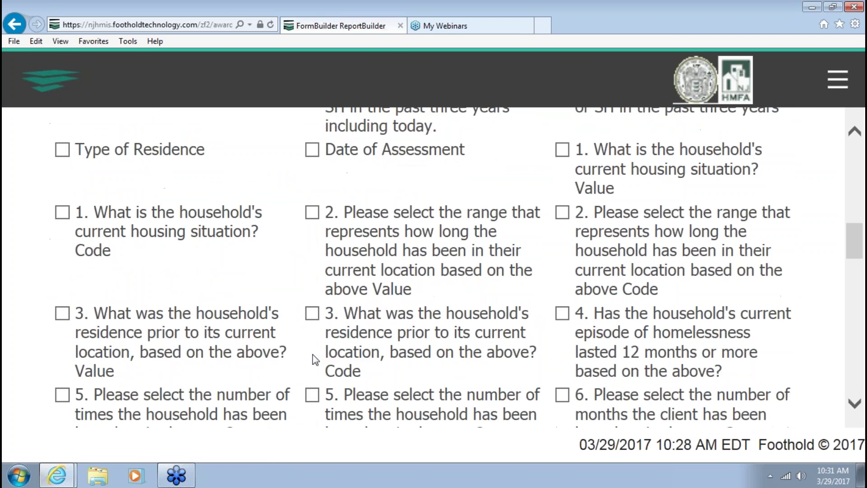
pyautogui.scroll(-10, 313, 354)
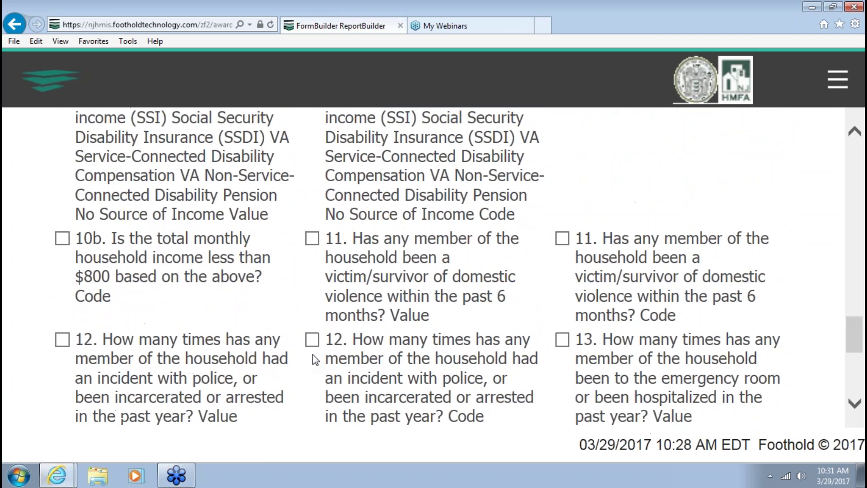
pyautogui.click(62, 330)
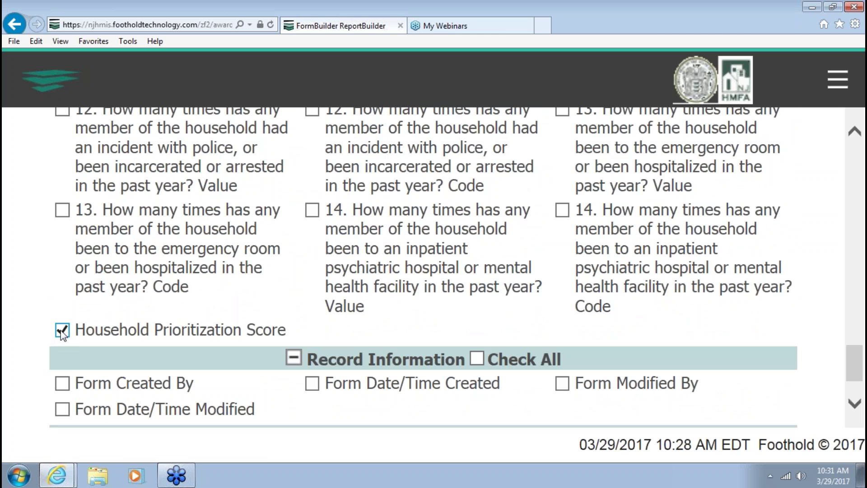
pyautogui.scroll(-3, 464, 318)
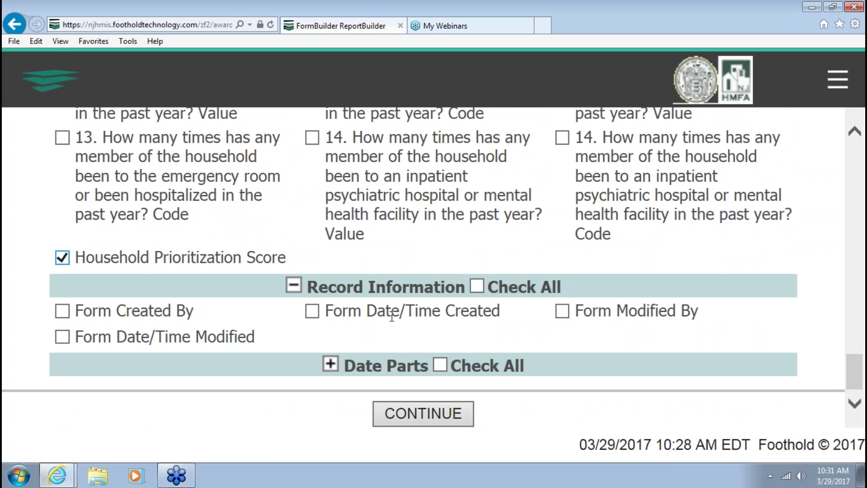
pyautogui.click(423, 413)
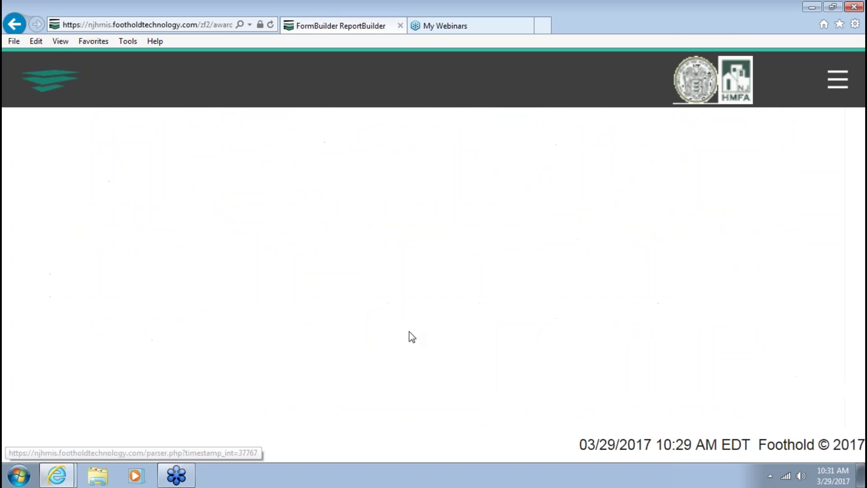
# Show individual detail sorted by Household Prioritization Score Z-A, then display the report
pyautogui.scroll(-10, 411, 336)
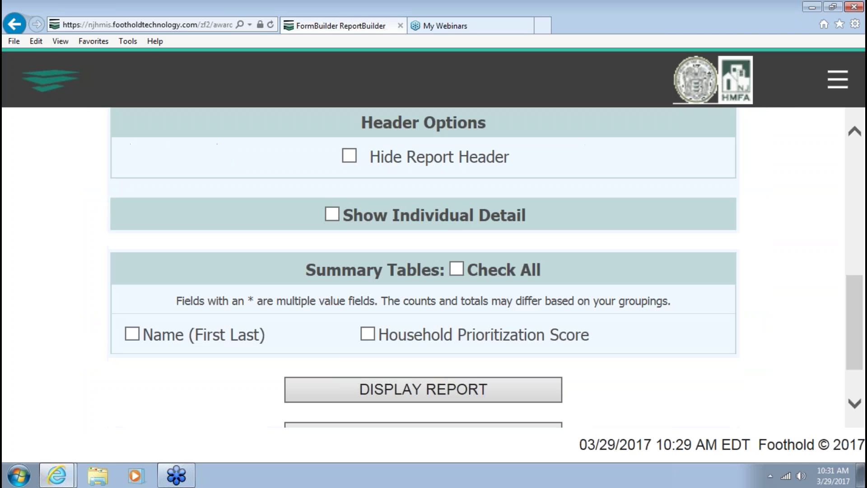
pyautogui.click(332, 214)
pyautogui.scroll(-2, 376, 240)
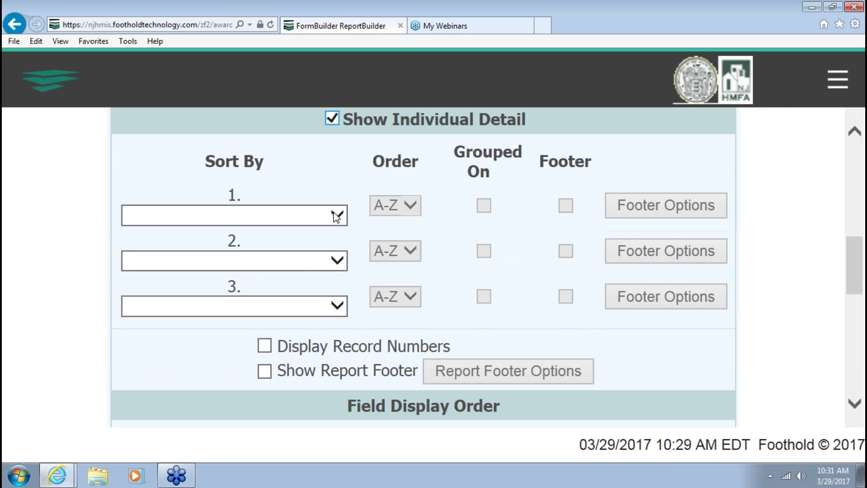
pyautogui.click(336, 215)
pyautogui.click(320, 267)
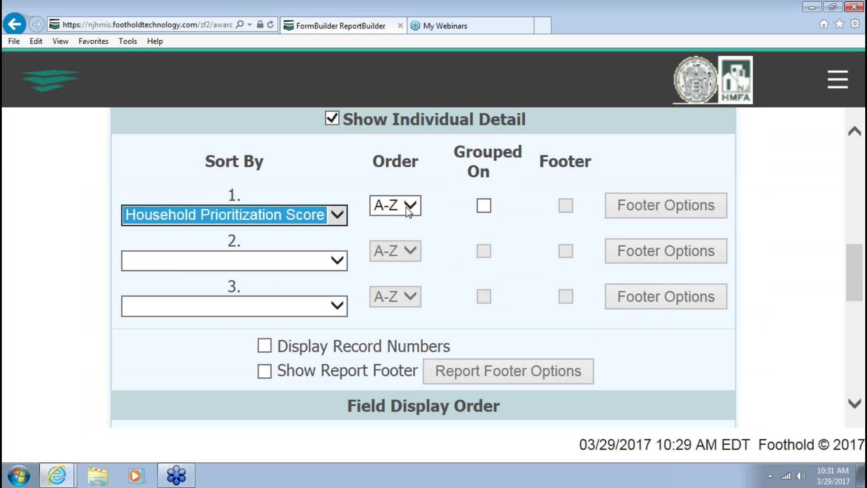
pyautogui.click(410, 206)
pyautogui.click(405, 221)
pyautogui.scroll(-6, 514, 381)
pyautogui.scroll(-3, 427, 357)
pyautogui.click(423, 324)
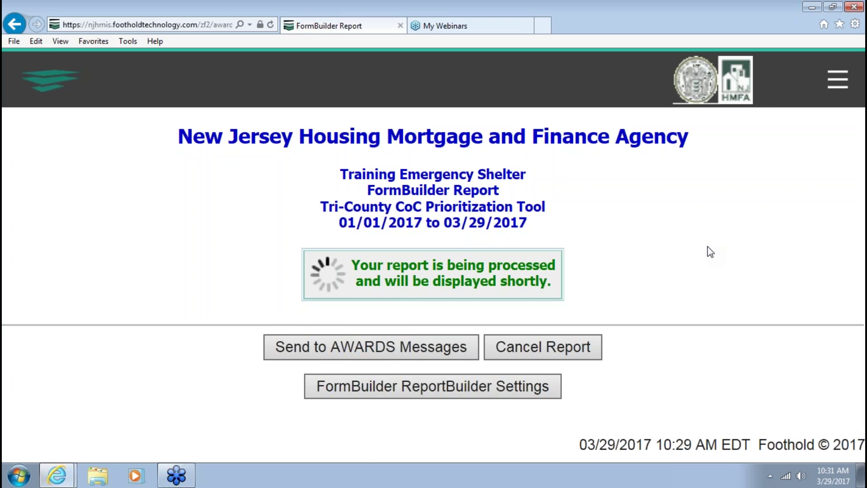
# Review the three-client report (scores 36, 24, 19) and download it as an Excel file
pyautogui.scroll(-1, 710, 251)
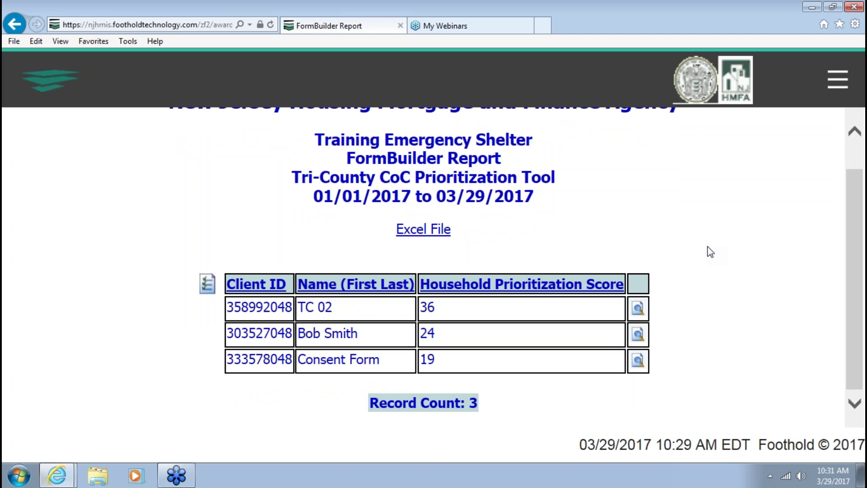
pyautogui.click(750, 466)
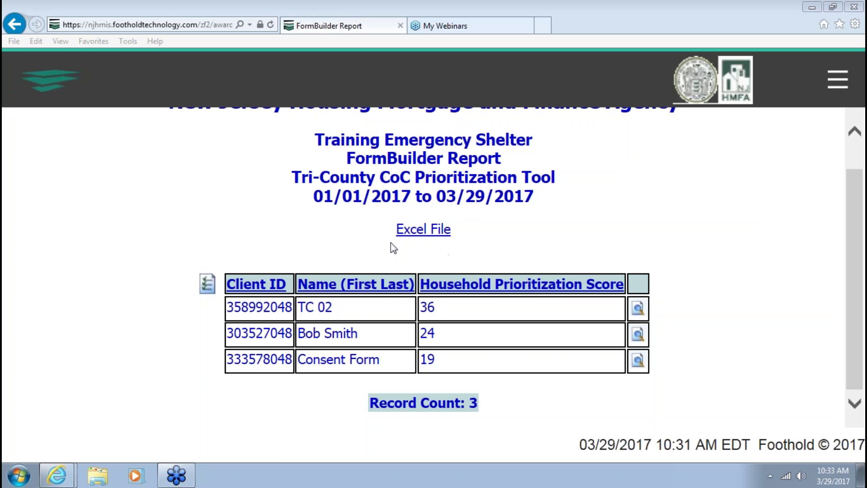
pyautogui.click(411, 231)
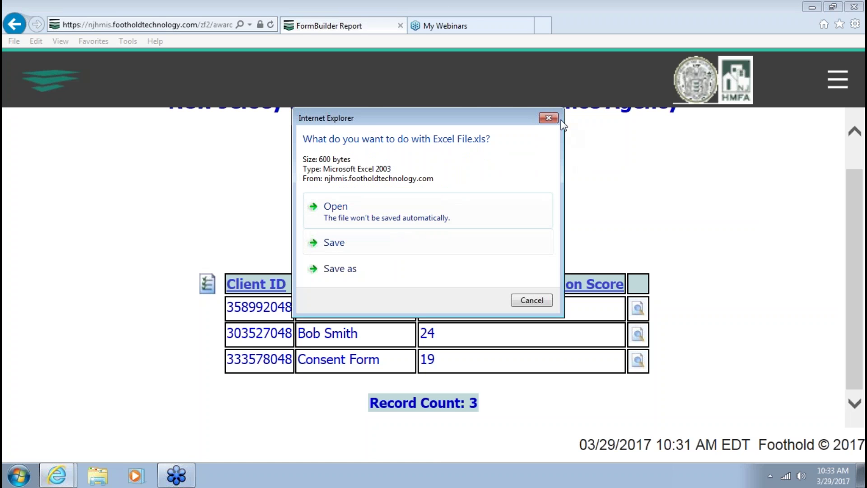
pyautogui.click(549, 118)
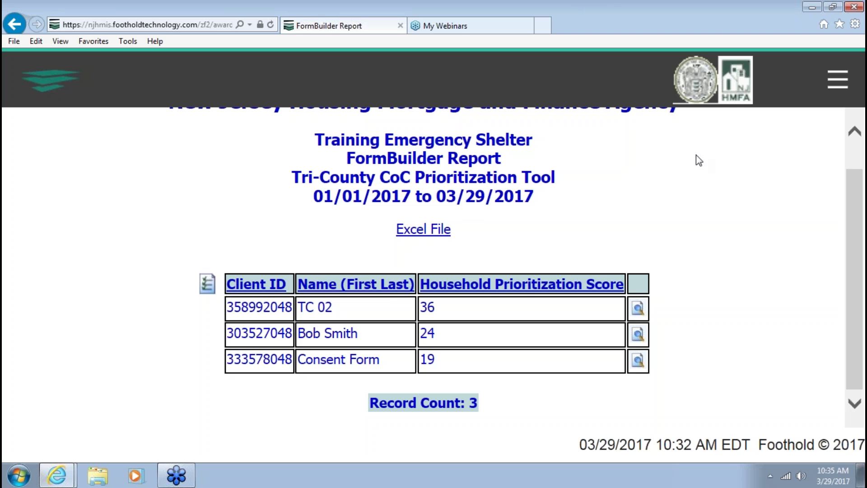
# Close the navigation menu, zoom the page out with Ctrl+minus, and log out of AWARDS
pyautogui.click(839, 77)
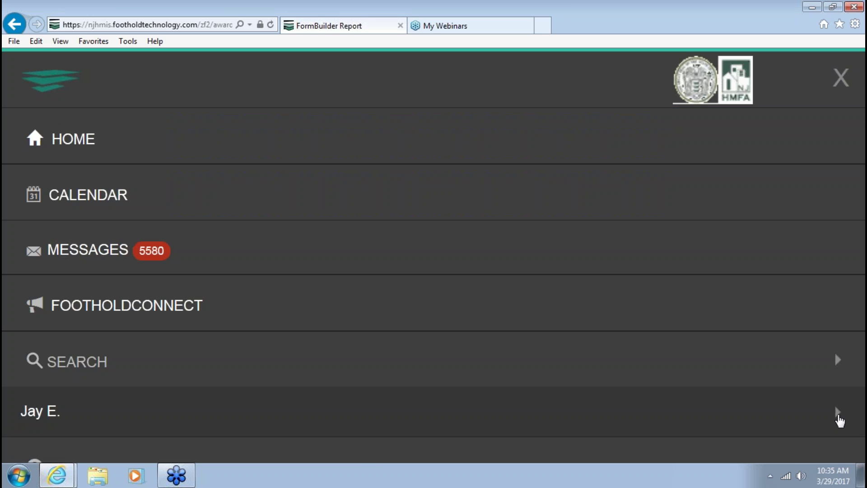
pyautogui.click(803, 447)
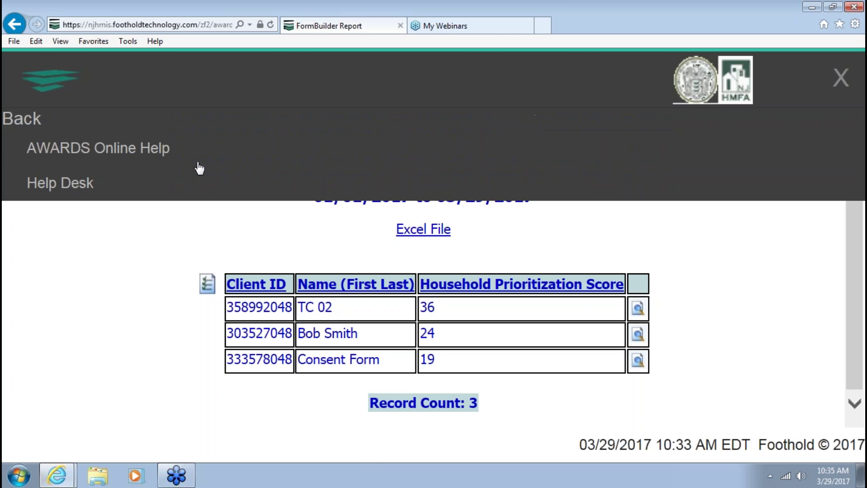
pyautogui.click(839, 88)
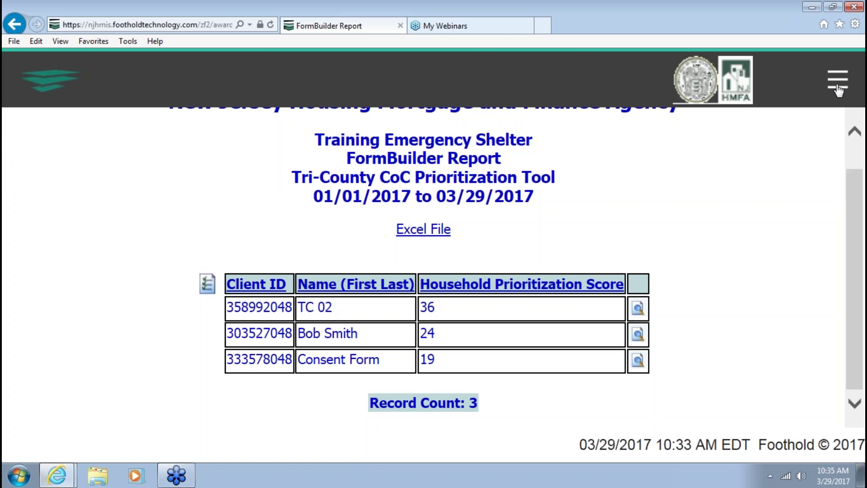
pyautogui.hotkey('ctrl', '-')
pyautogui.hotkey('ctrl', '-')
pyautogui.hotkey('ctrl', '-')
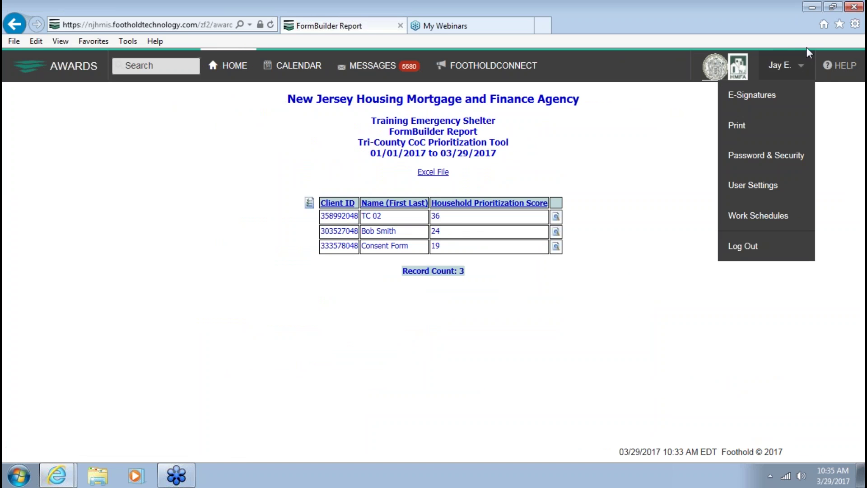
pyautogui.click(743, 247)
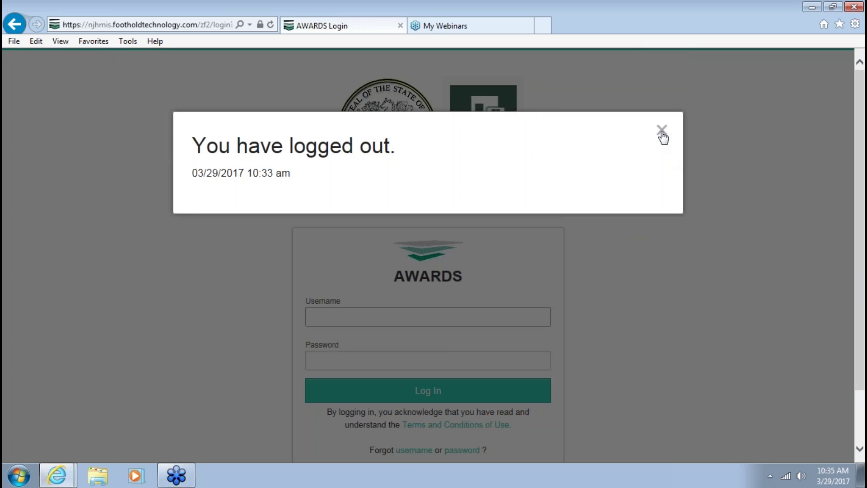
# Dismiss the logged-out notice and sign in with another guest account's username and password
pyautogui.click(662, 131)
pyautogui.write('guest')
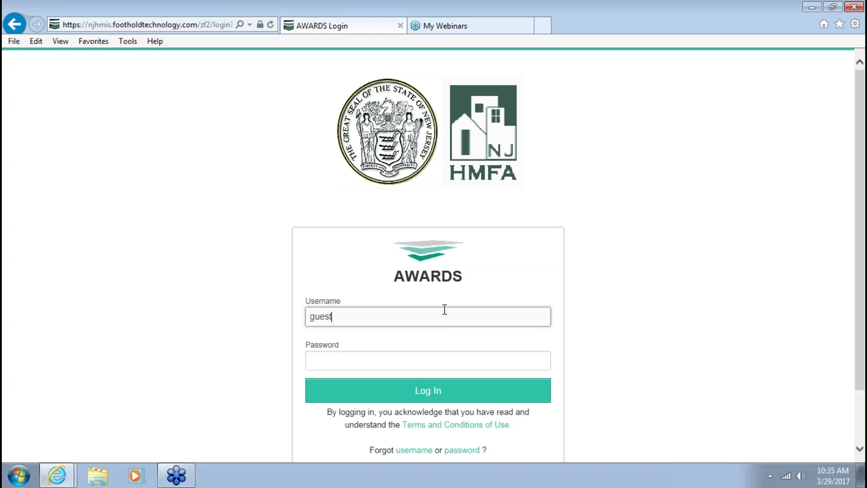
pyautogui.write('2')
pyautogui.press('Tab')
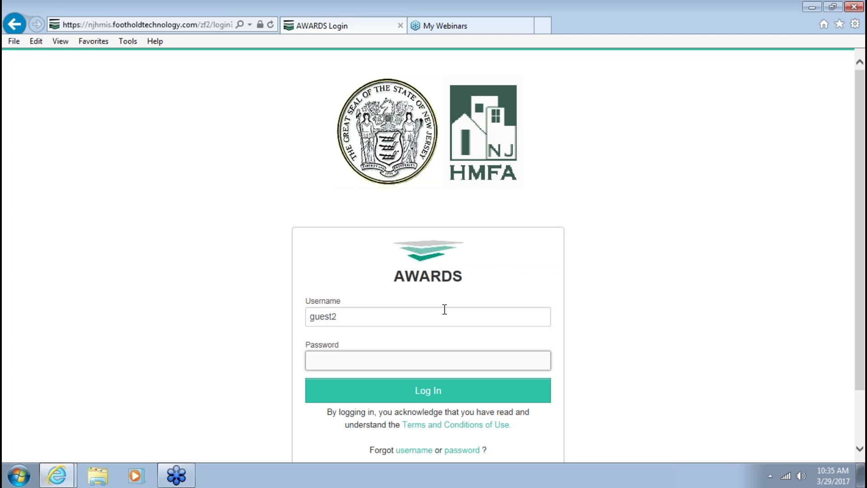
pyautogui.write('••••••••')
pyautogui.press('Return')
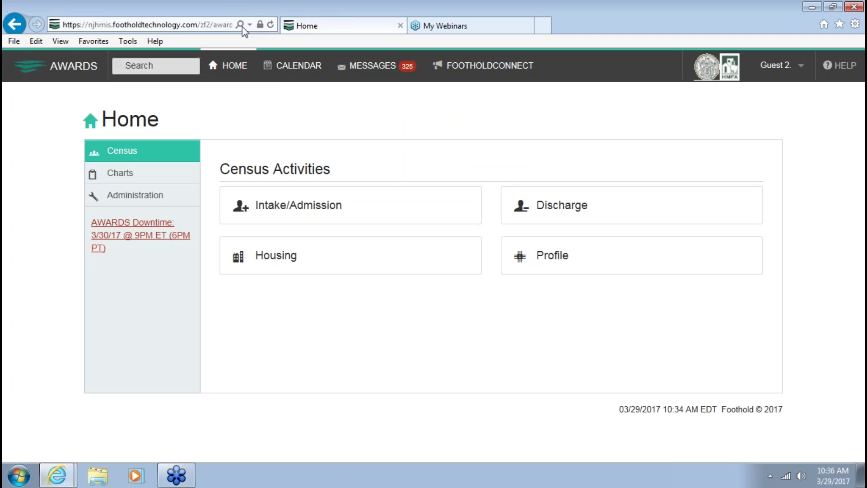
# Under Charts > Services, choose Training Emergency Shelter and open the Tri-County CoC Prioritization Tool
pyautogui.click(171, 177)
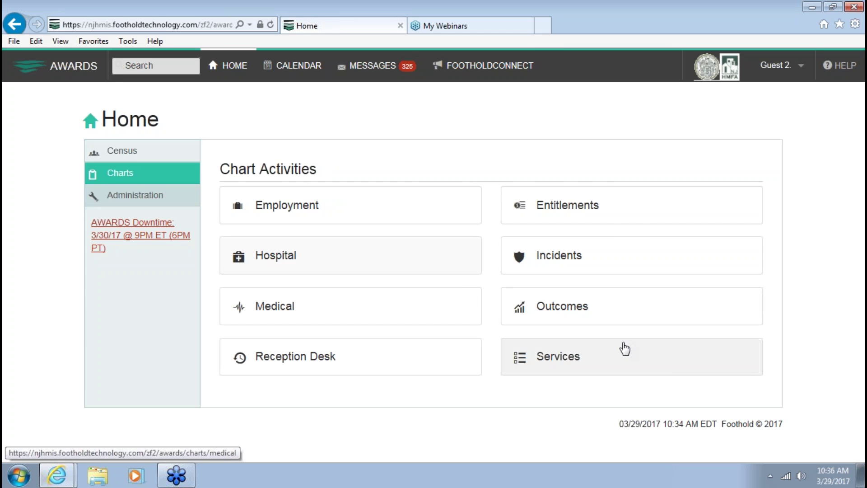
pyautogui.click(606, 354)
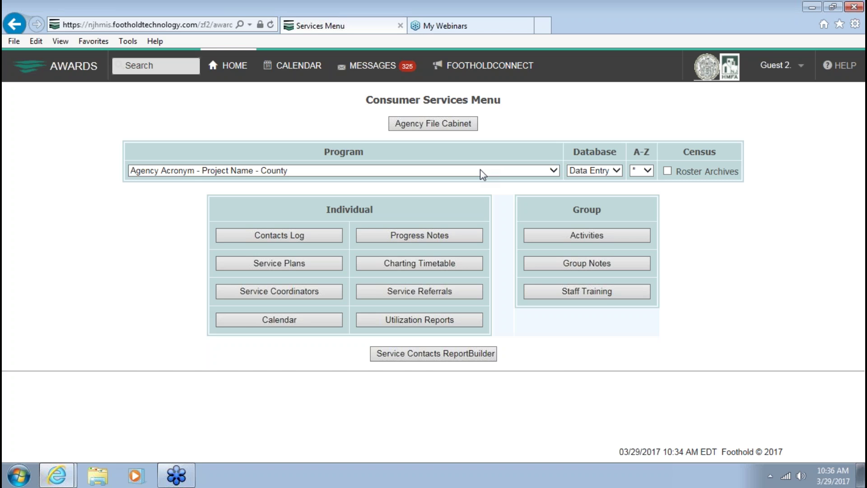
pyautogui.click(482, 174)
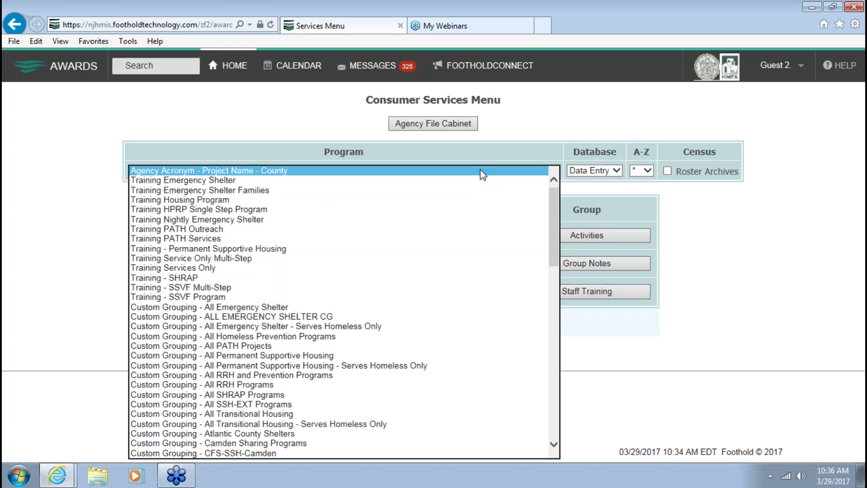
pyautogui.click(473, 183)
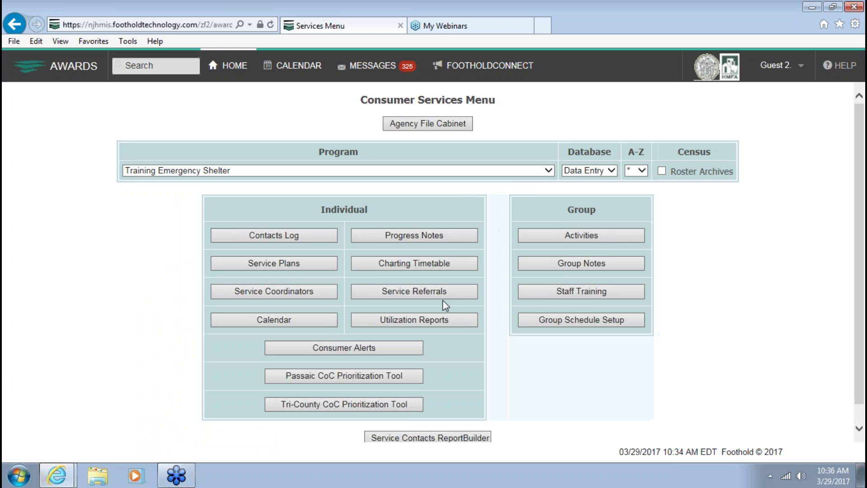
pyautogui.click(405, 403)
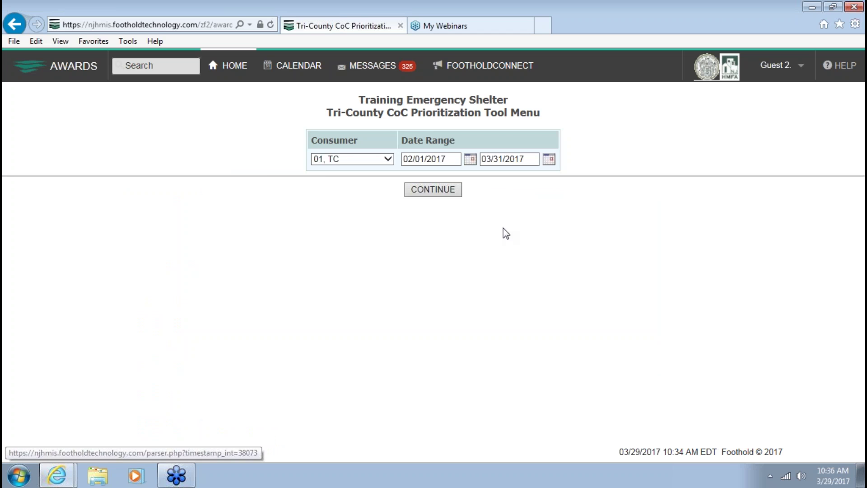
# Select the client from the Consumer list and load their prioritization tool records
pyautogui.click(378, 160)
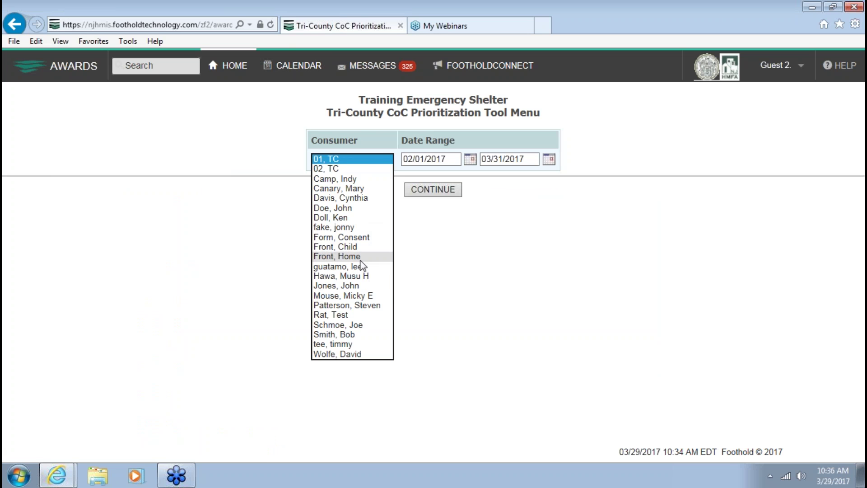
pyautogui.click(357, 270)
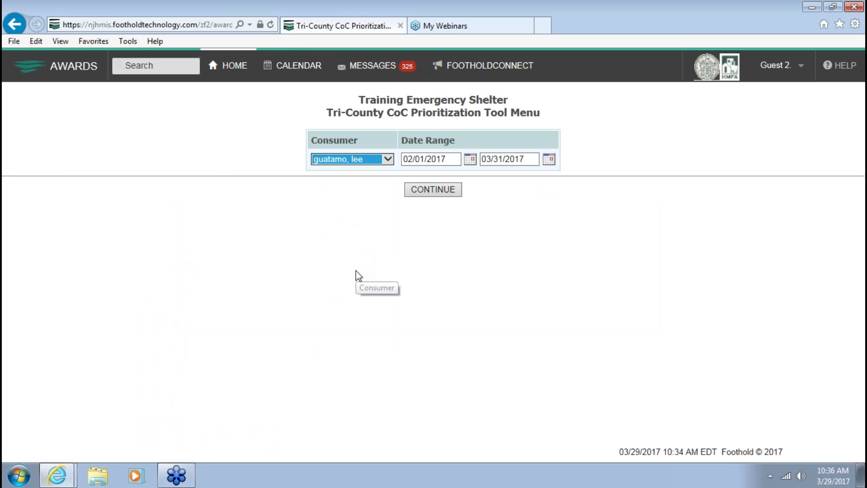
pyautogui.click(445, 191)
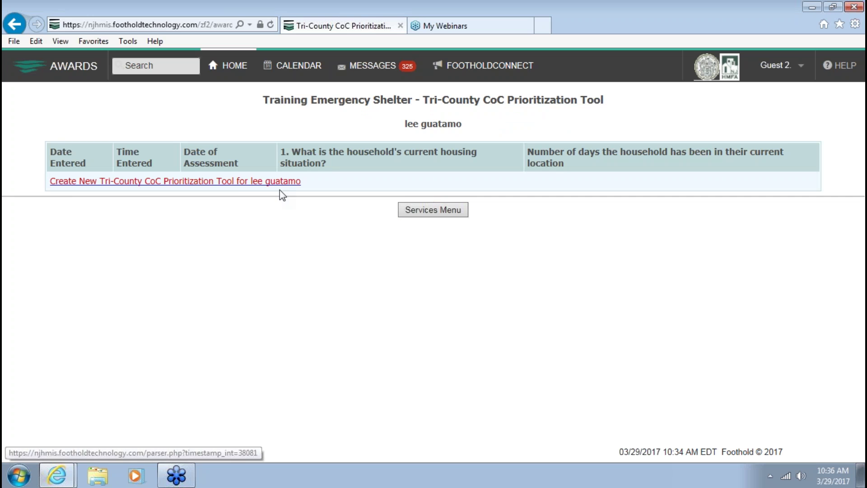
# Start a blank Tri-County CoC Prioritization Tool form and review questions 10b–14 and the score of 0
pyautogui.click(218, 181)
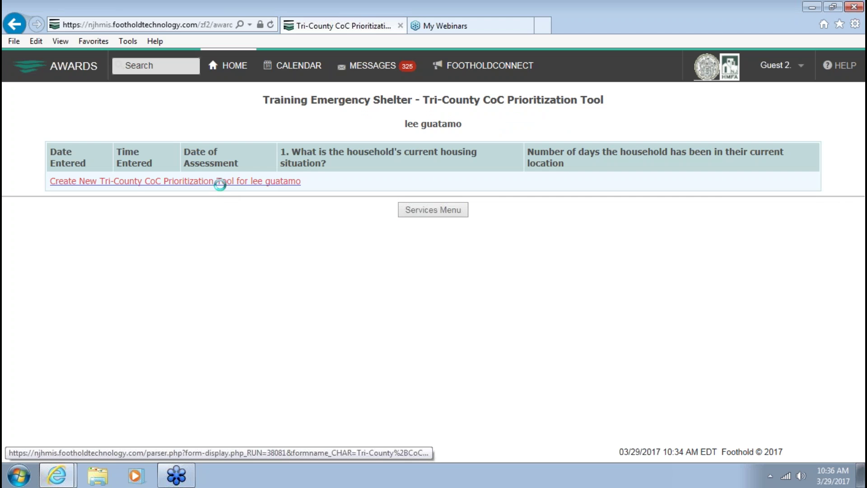
pyautogui.scroll(-3, 124, 172)
pyautogui.scroll(-7, 124, 181)
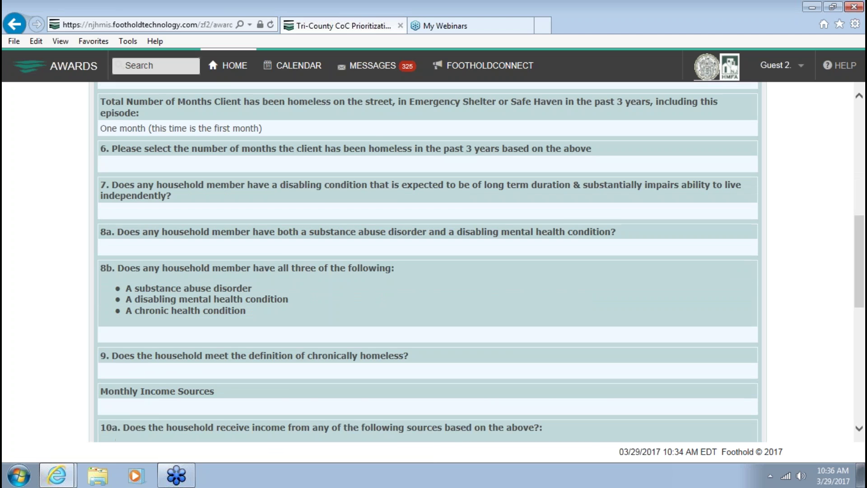
pyautogui.scroll(-7, 116, 177)
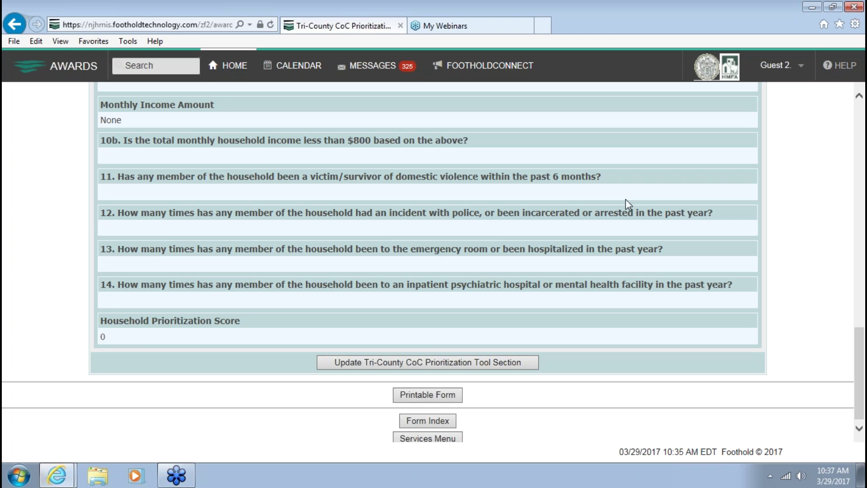
pyautogui.click(787, 471)
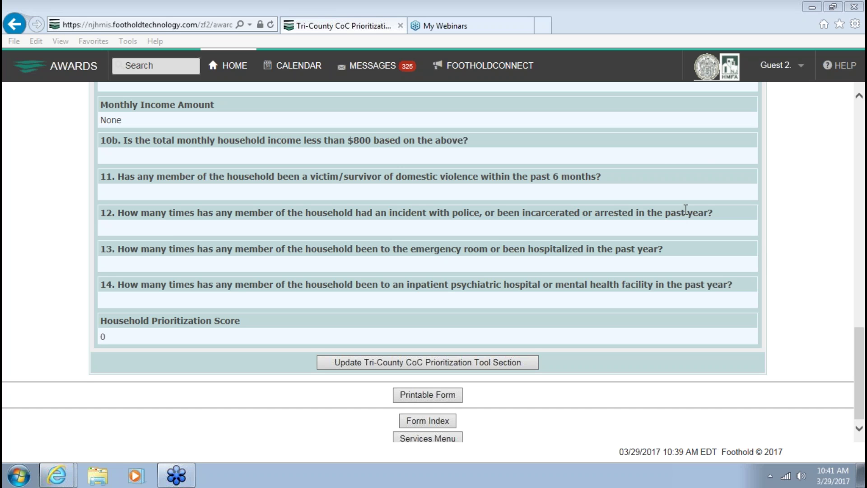
# Go back to the Home page and head to Census > Intake/Admission
pyautogui.click(792, 184)
pyautogui.scroll(-1, 787, 183)
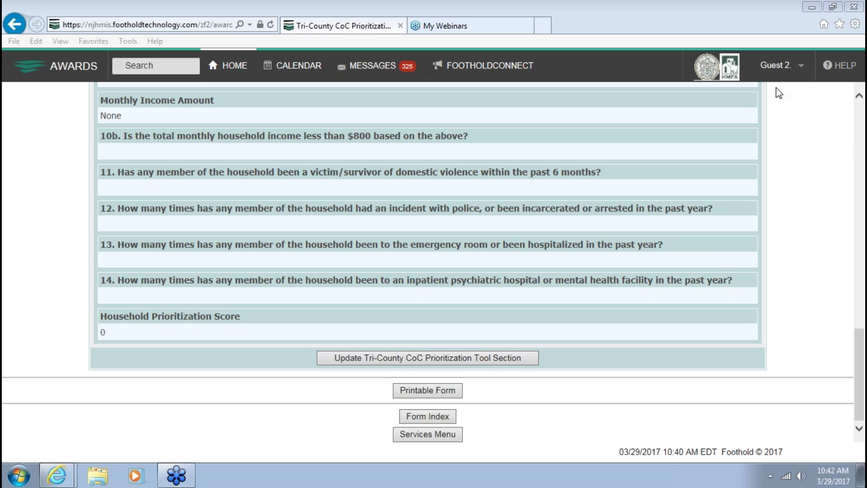
pyautogui.click(227, 65)
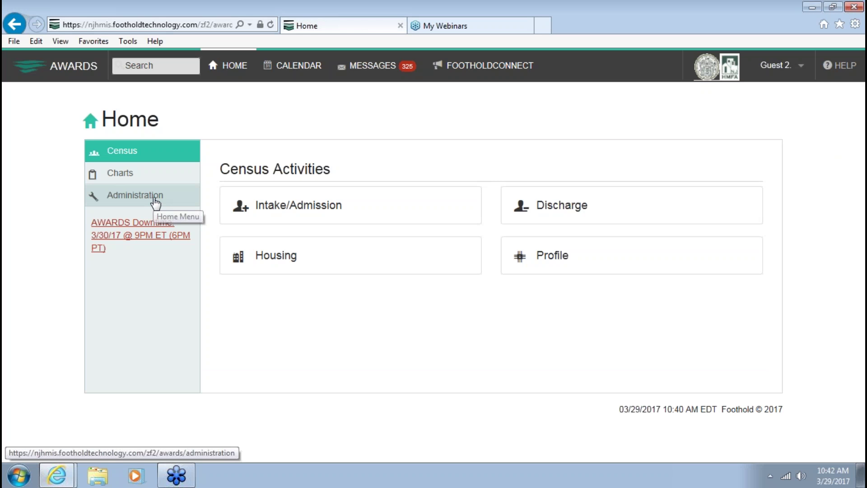
pyautogui.click(155, 197)
pyautogui.click(141, 158)
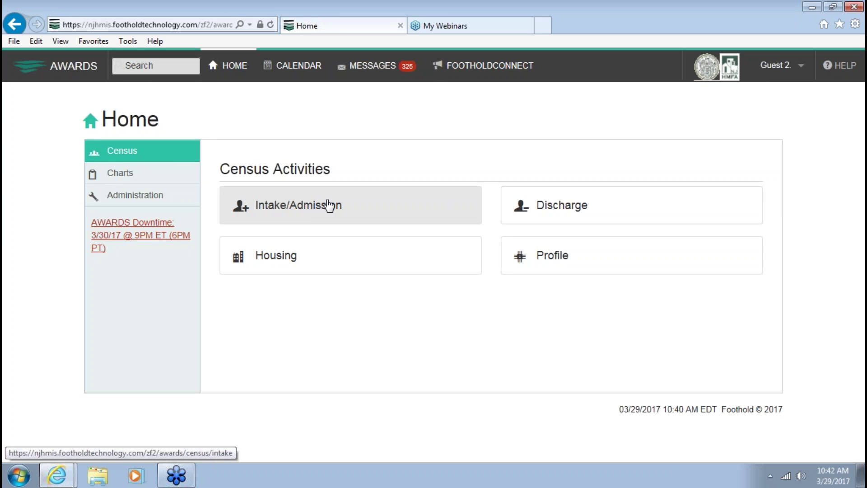
pyautogui.click(323, 201)
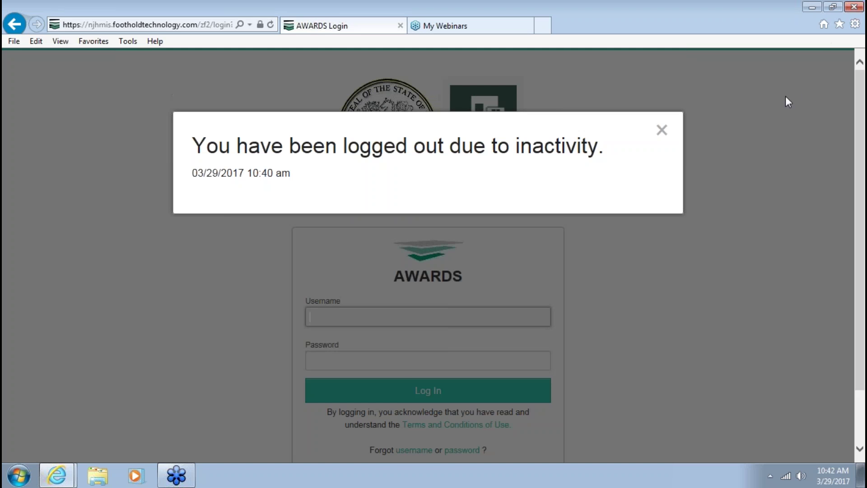
# Dismiss the inactivity logout notice and log back in with the guest username and password
pyautogui.click(662, 130)
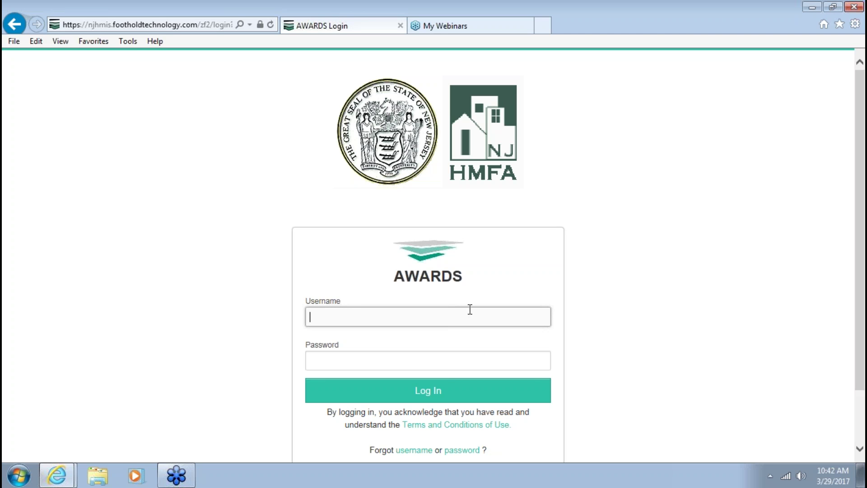
pyautogui.write('guest2')
pyautogui.press('Tab')
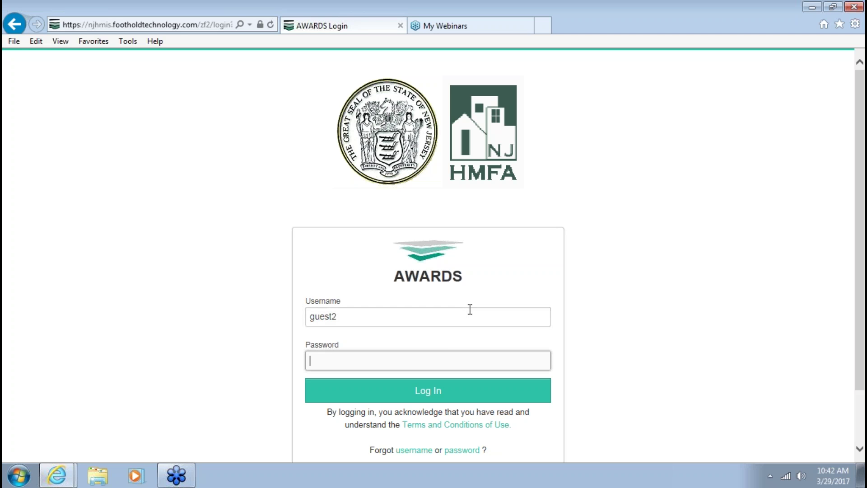
pyautogui.write('•••••••••')
pyautogui.press('Return')
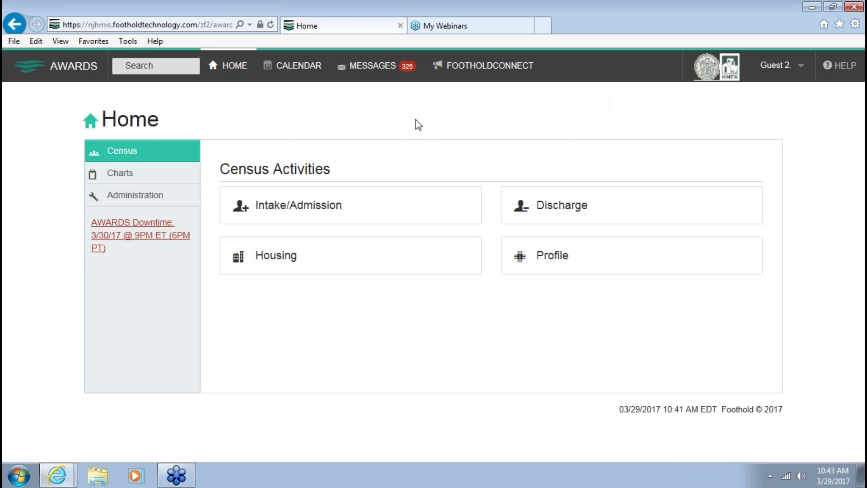
# Search Training Emergency Shelter referrals in Intake/Admission and choose Create New Application
pyautogui.click(240, 206)
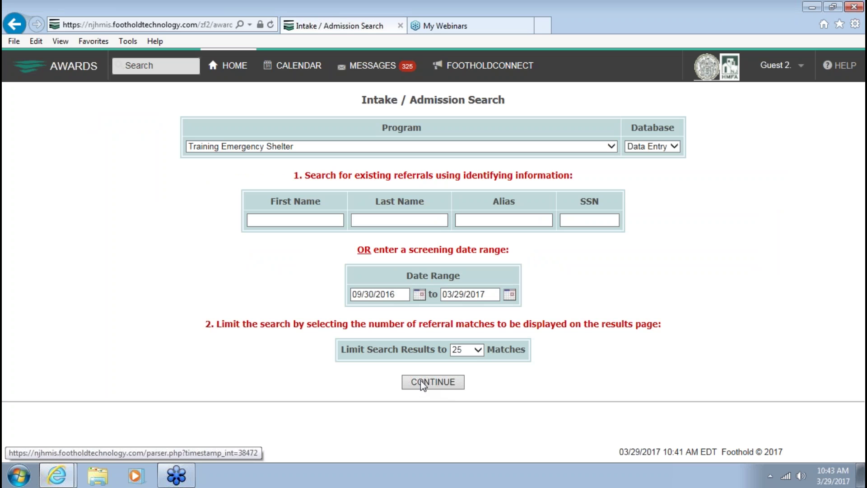
pyautogui.click(449, 384)
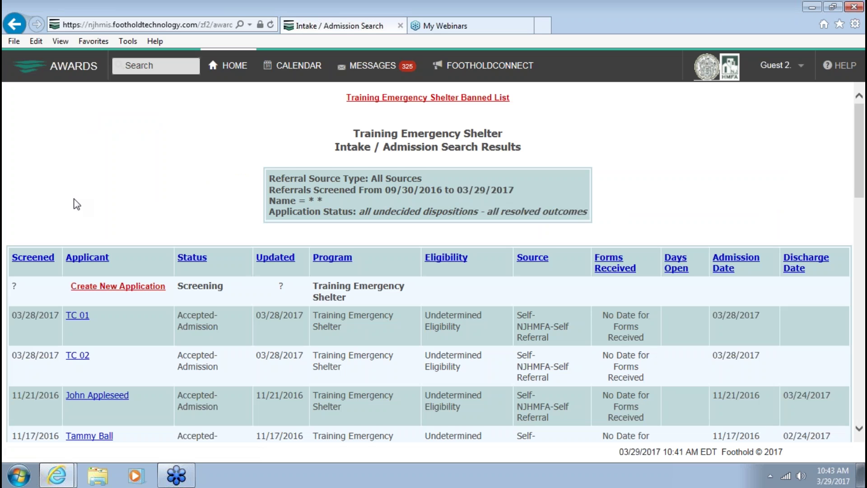
pyautogui.scroll(-3, 103, 186)
pyautogui.scroll(3, 102, 186)
pyautogui.scroll(-1, 128, 229)
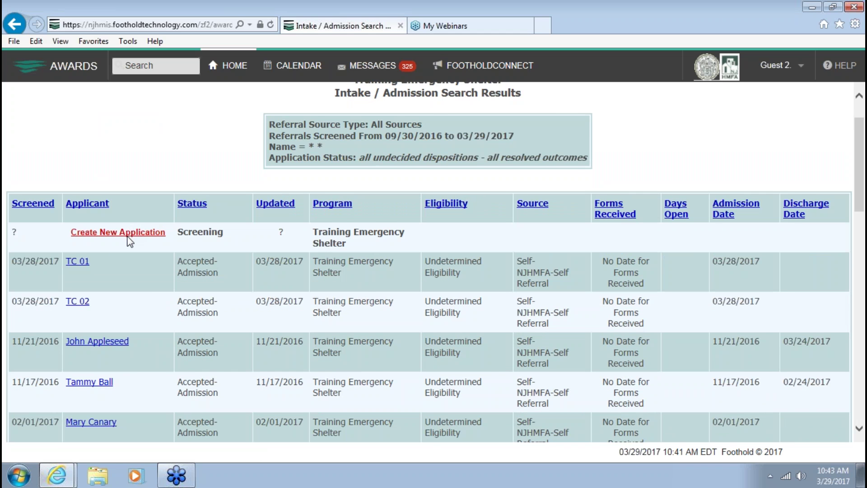
pyautogui.click(128, 234)
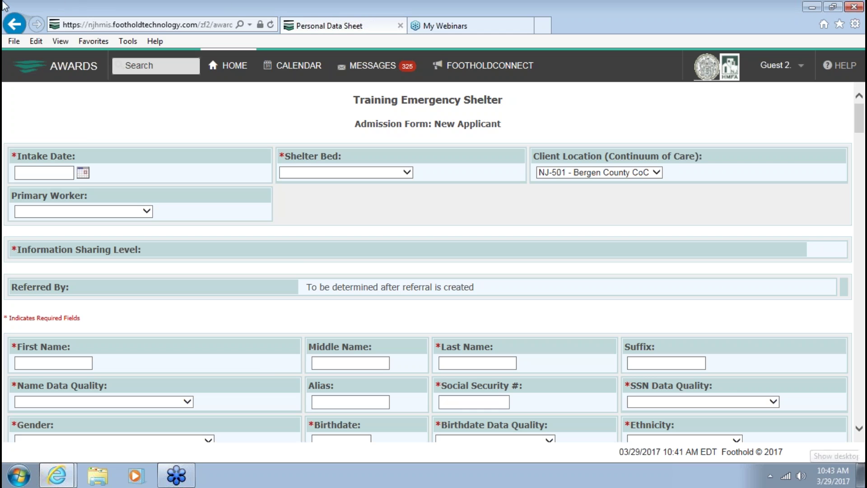
pyautogui.click(83, 173)
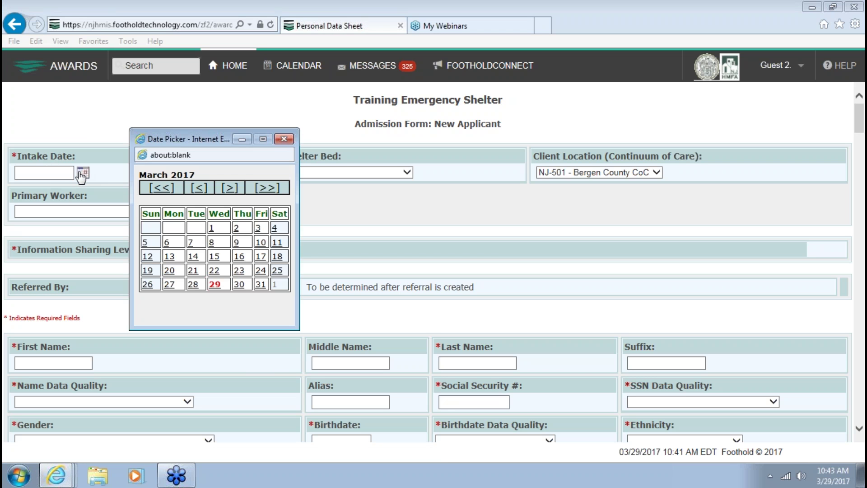
pyautogui.click(215, 285)
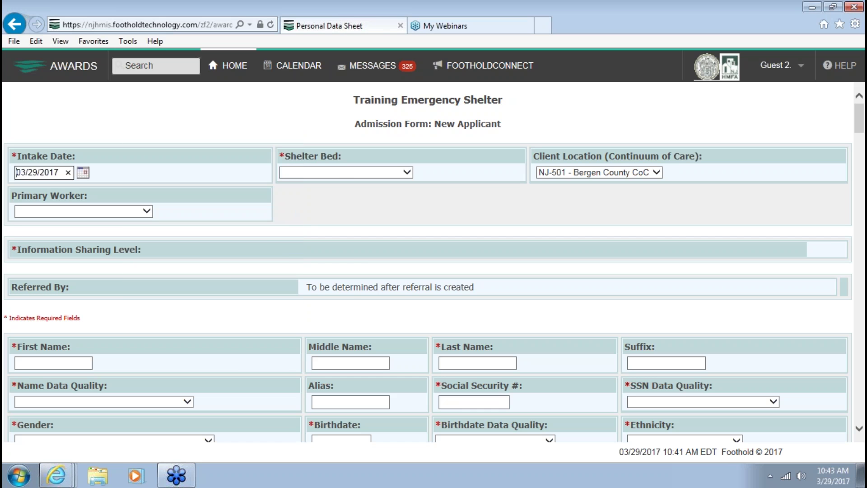
pyautogui.click(340, 173)
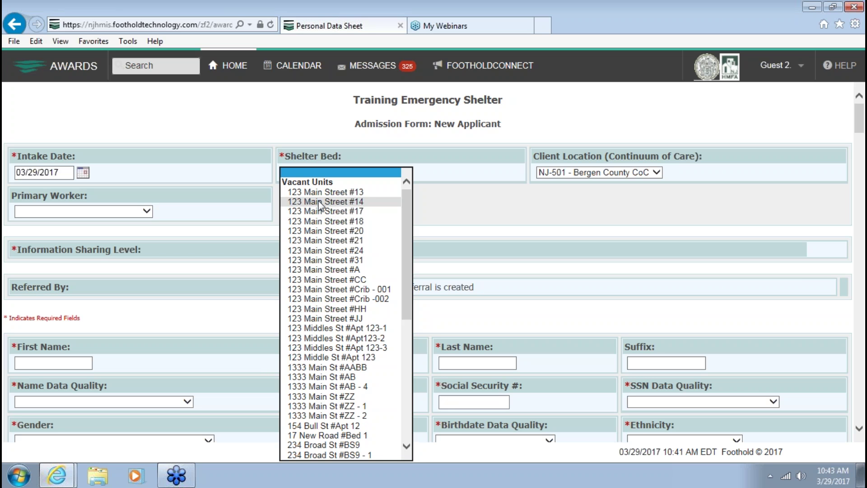
pyautogui.scroll(-9, 319, 206)
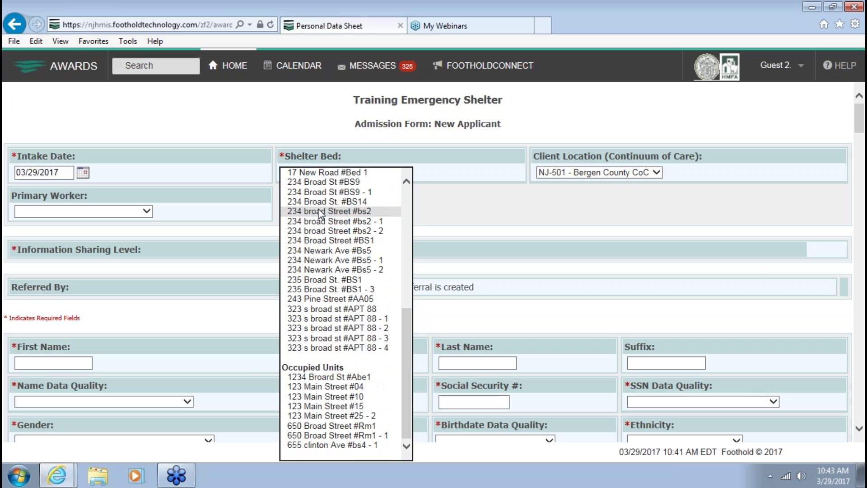
pyautogui.click(302, 310)
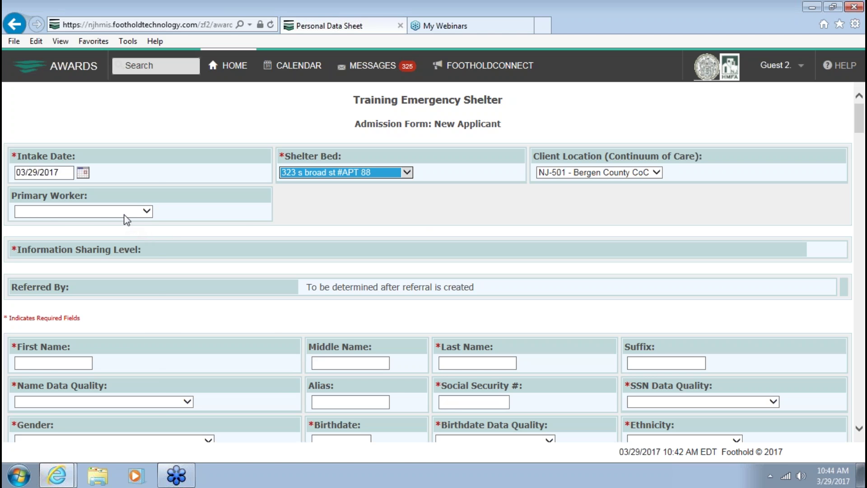
pyautogui.click(128, 211)
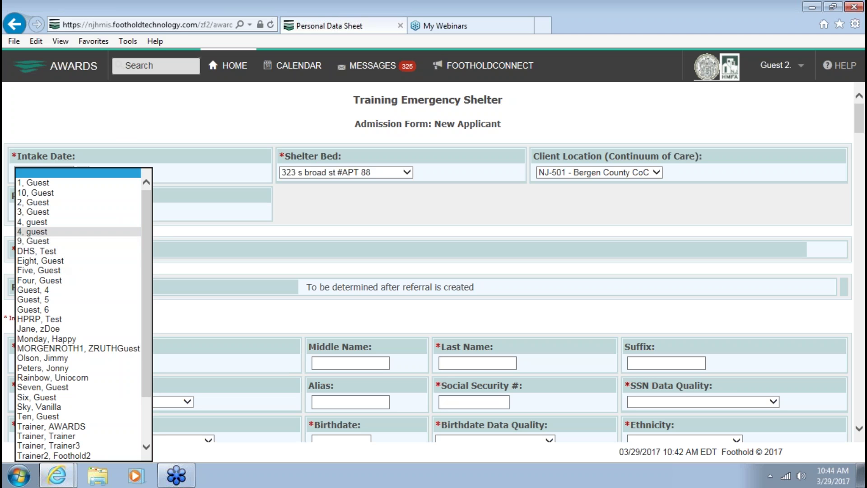
pyautogui.click(22, 243)
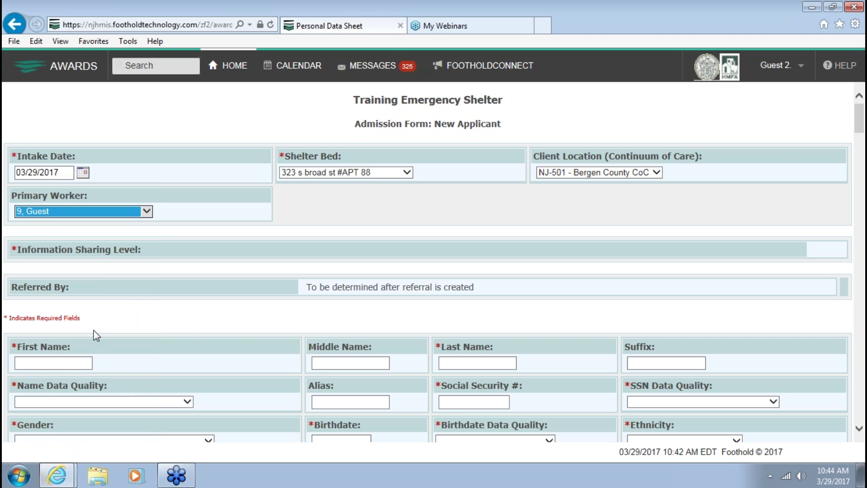
pyautogui.click(34, 364)
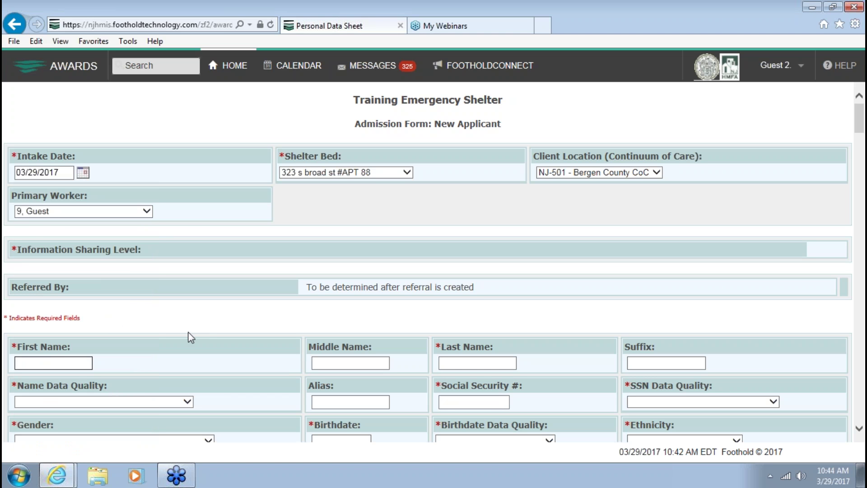
# Enter the applicant's first and last name, with name data quality marked fully reported
pyautogui.write('Sammy')
pyautogui.hotkey('alt', 'd')
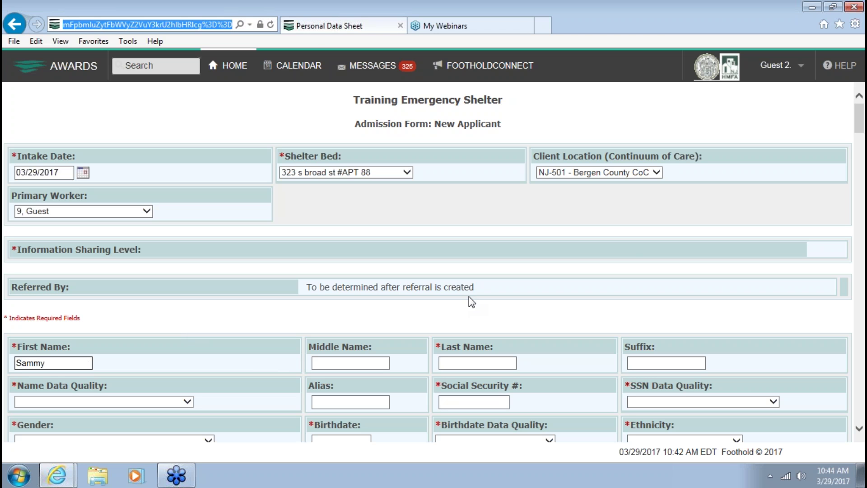
pyautogui.press('Tab')
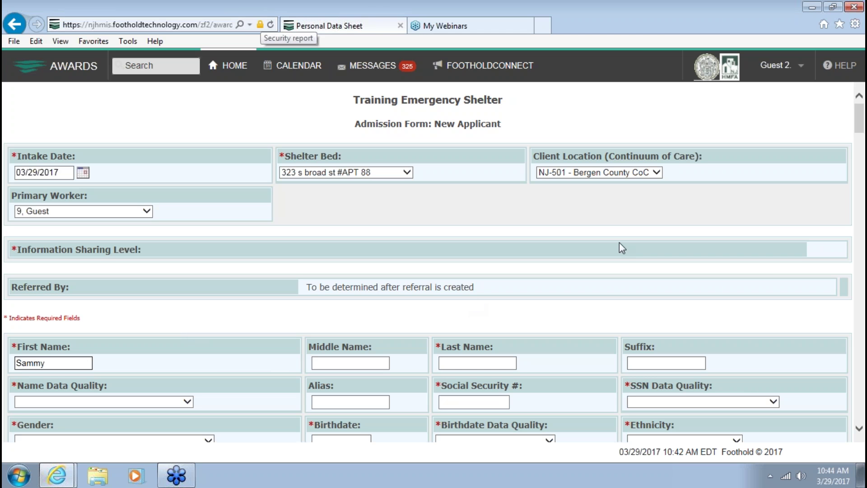
pyautogui.press('Tab')
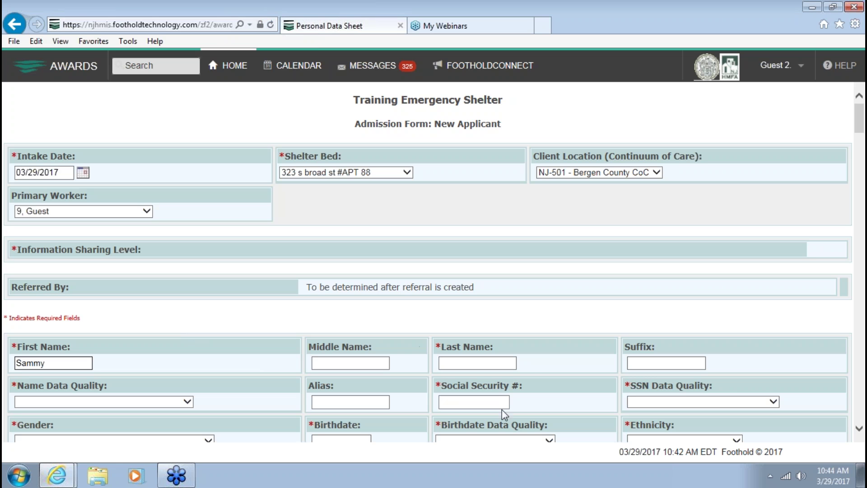
pyautogui.click(463, 361)
pyautogui.write('Dog')
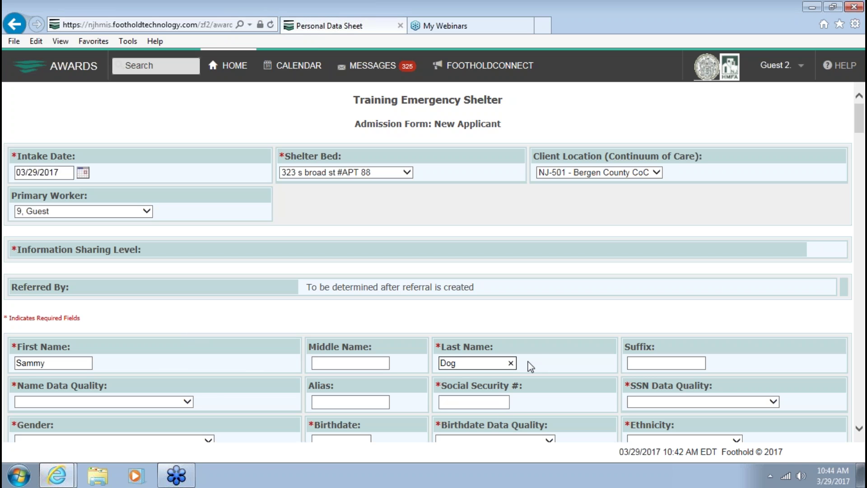
pyautogui.click(33, 402)
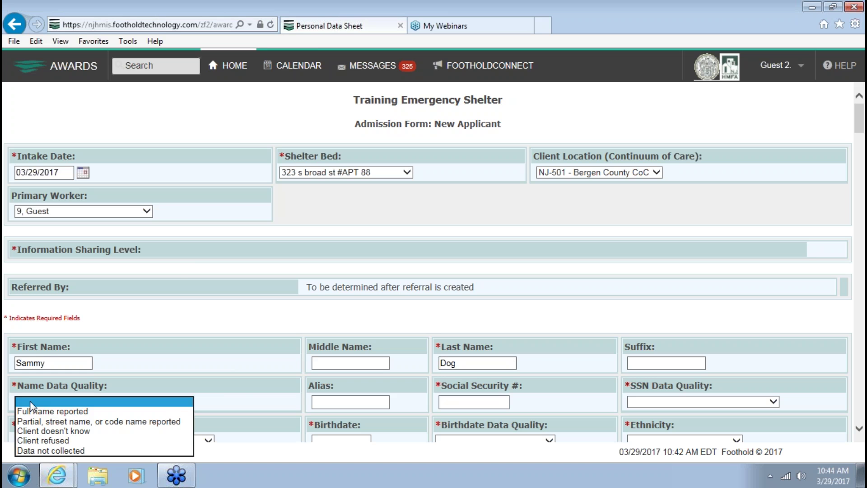
pyautogui.click(31, 412)
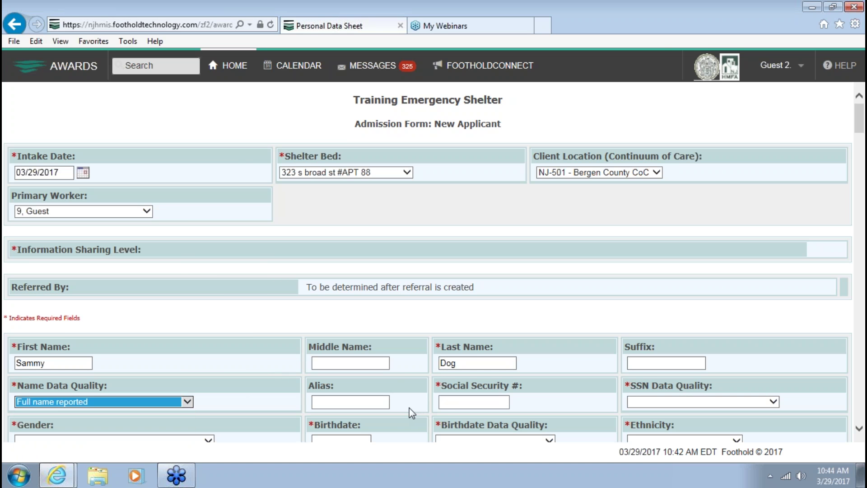
# Zoom the page in and enter the applicant's SSN, marked as Full SSN reported
pyautogui.hotkey('ctrl', '+')
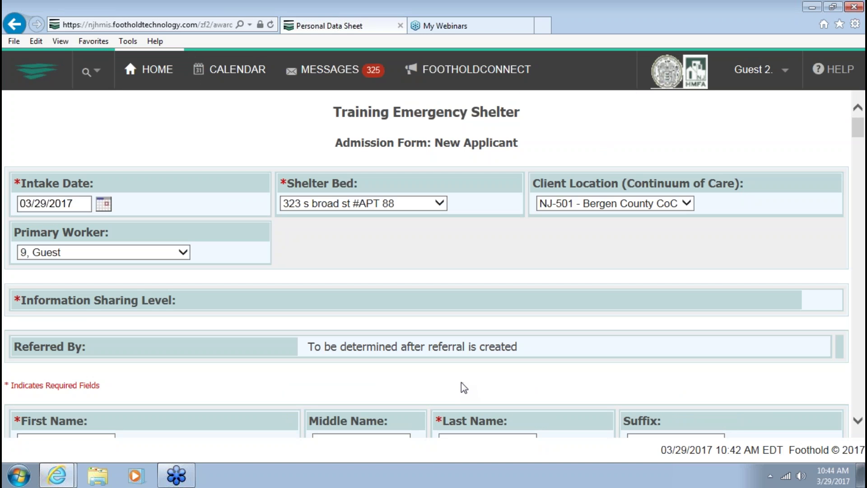
pyautogui.hotkey('ctrl', '+')
pyautogui.scroll(-2, 453, 386)
pyautogui.scroll(-3, 436, 379)
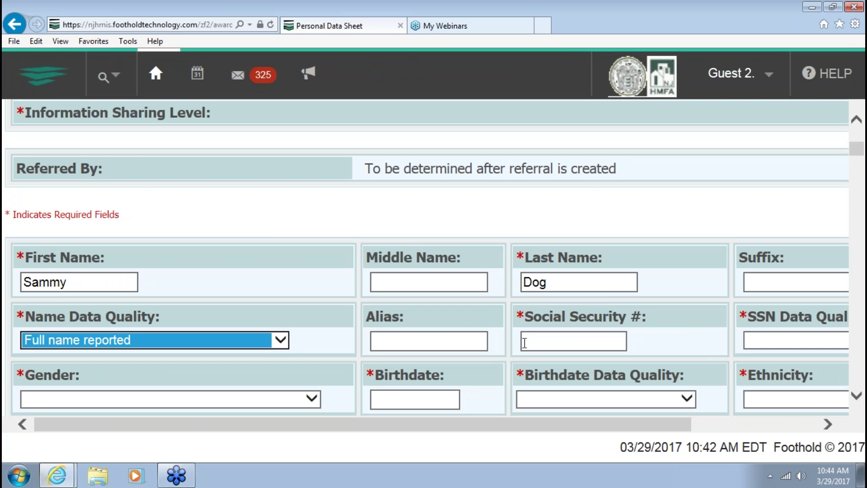
pyautogui.click(547, 335)
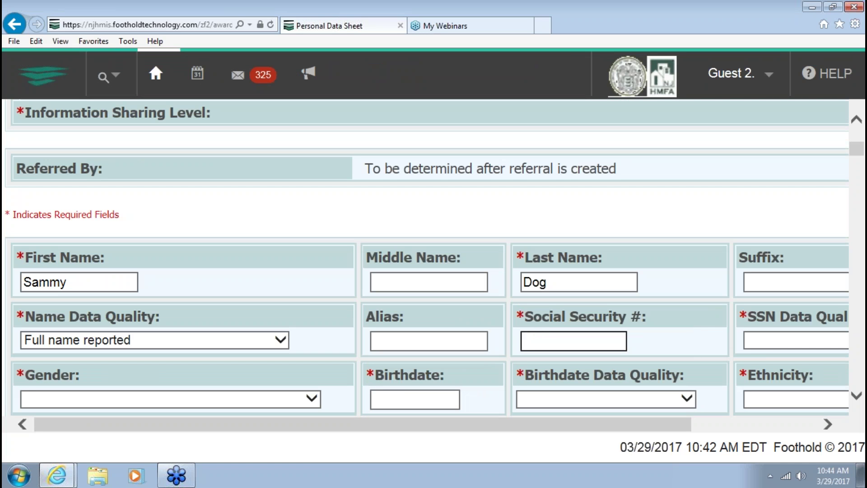
pyautogui.write('111')
pyautogui.write('-32-1111')
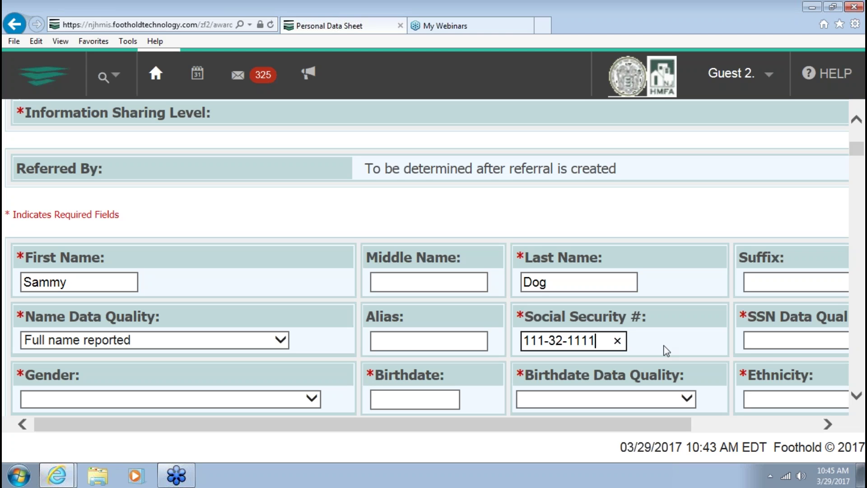
pyautogui.click(786, 345)
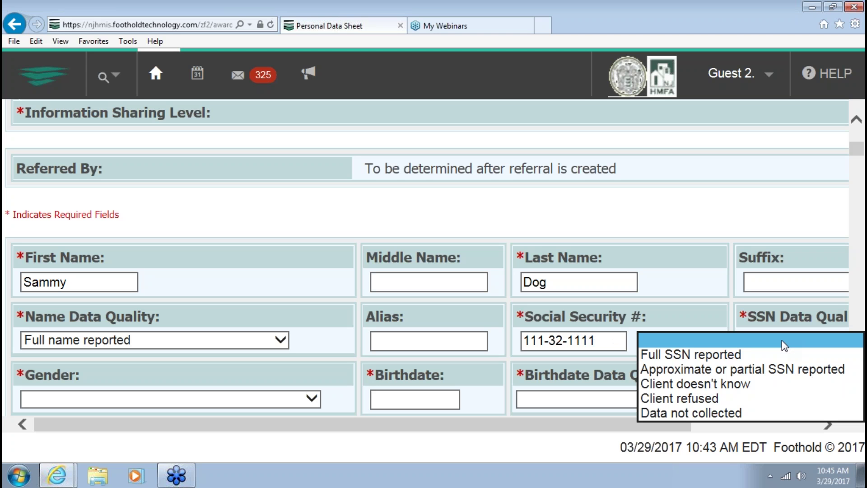
pyautogui.click(734, 354)
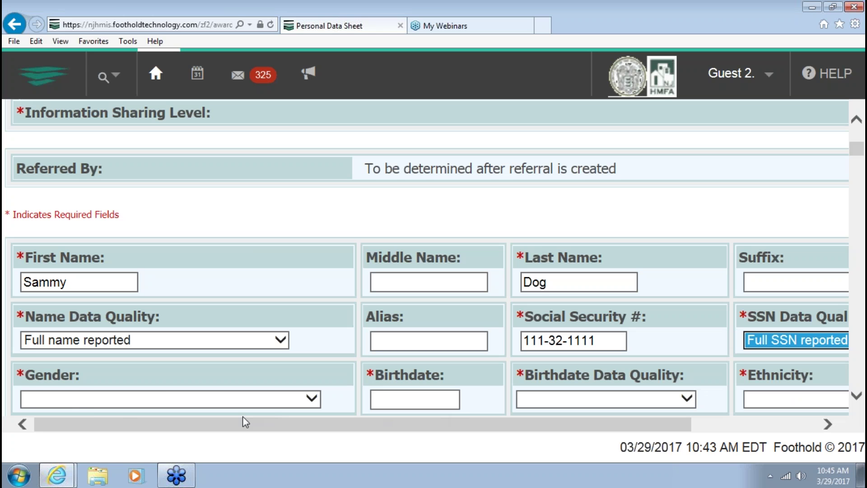
# Set gender Male, birthdate 10/01/1970 with Full DOB Reported, and ethnicity Non-Hispanic
pyautogui.click(107, 402)
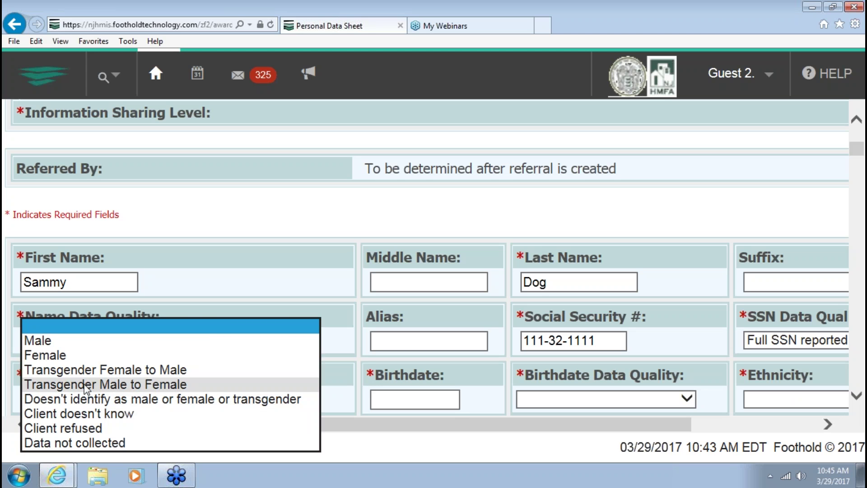
pyautogui.click(45, 345)
pyautogui.click(396, 396)
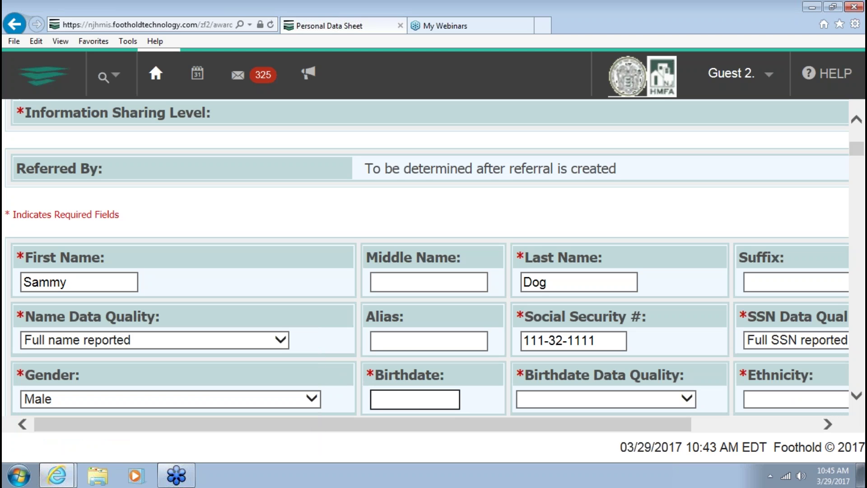
pyautogui.write('10/01/19')
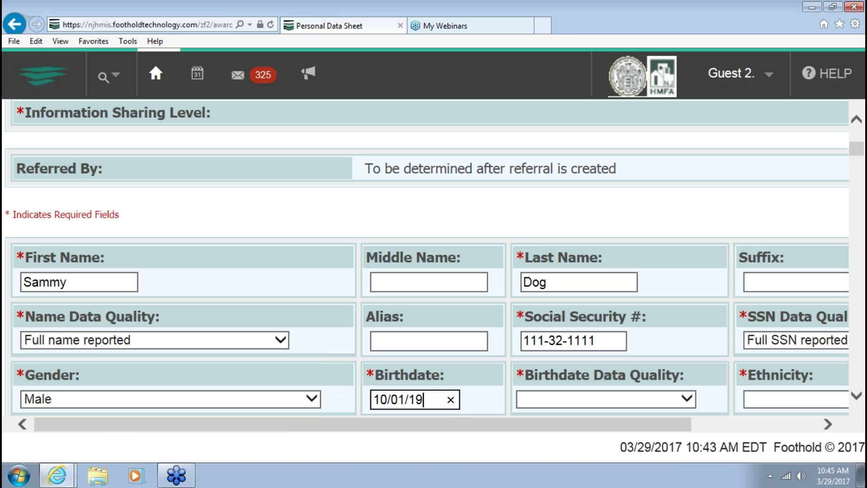
pyautogui.write('70')
pyautogui.click(540, 400)
pyautogui.click(608, 385)
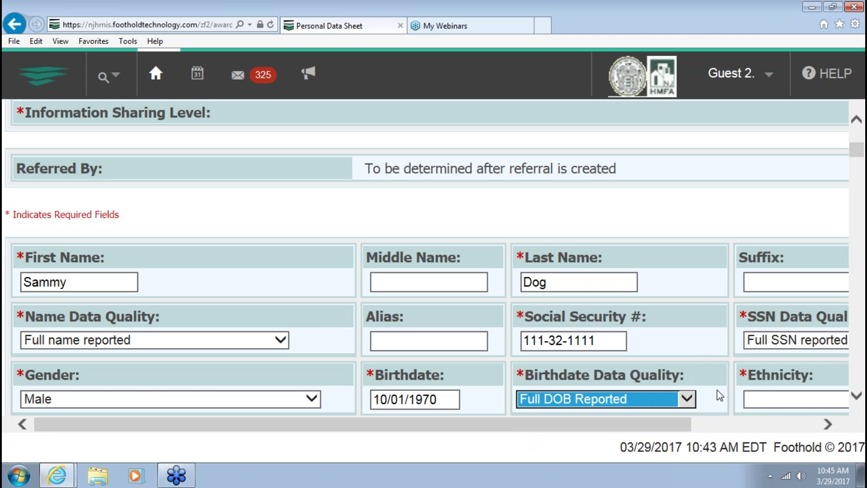
pyautogui.click(750, 394)
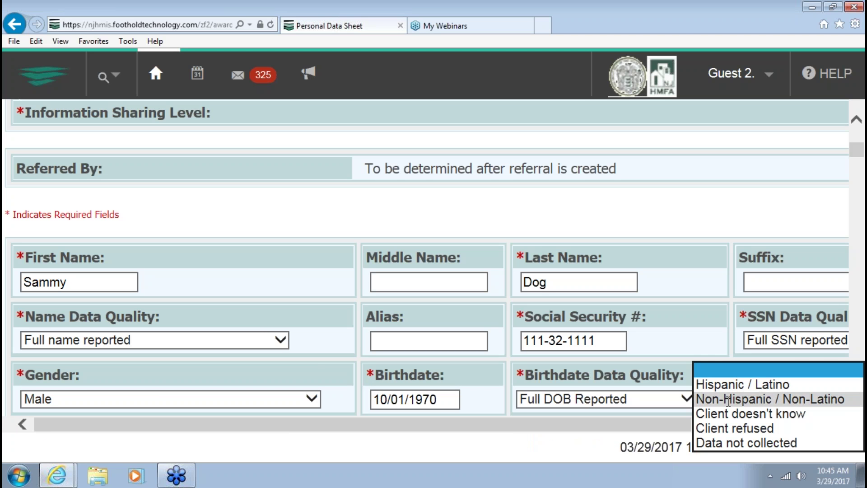
pyautogui.click(753, 400)
# Mark the client's race as White and set Veteran Status to No
pyautogui.scroll(-4, 258, 411)
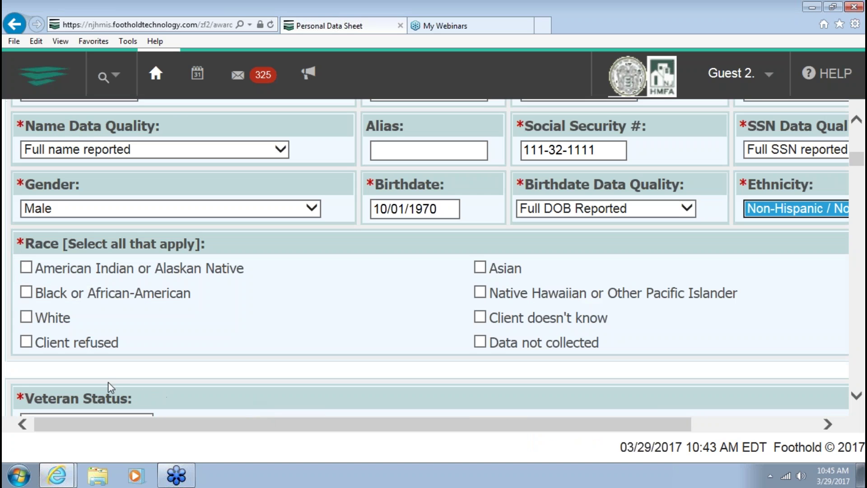
pyautogui.click(26, 318)
pyautogui.scroll(-2, 291, 345)
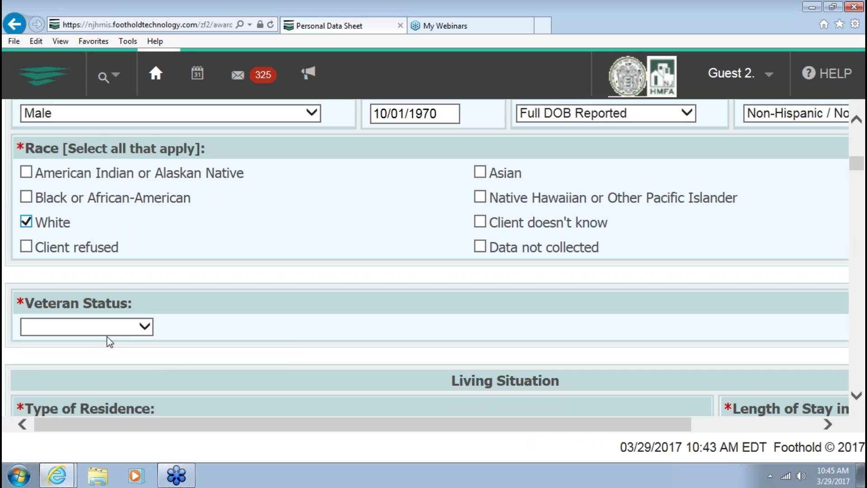
pyautogui.click(100, 334)
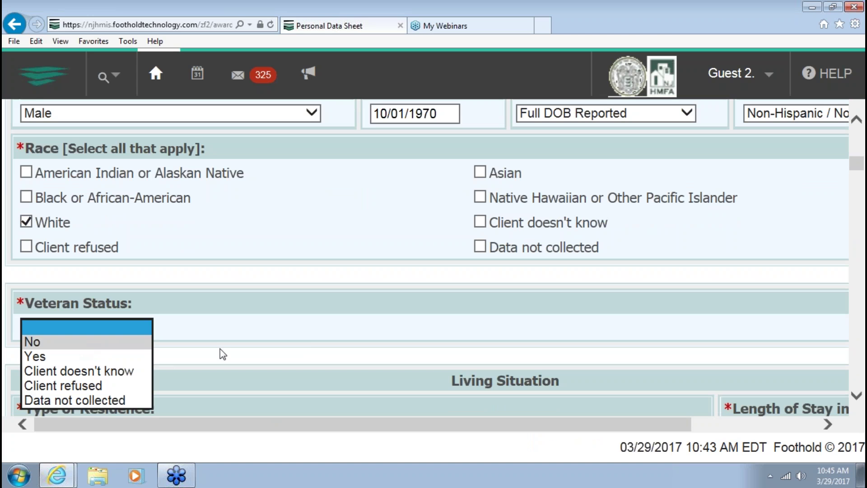
pyautogui.scroll(-2, 172, 362)
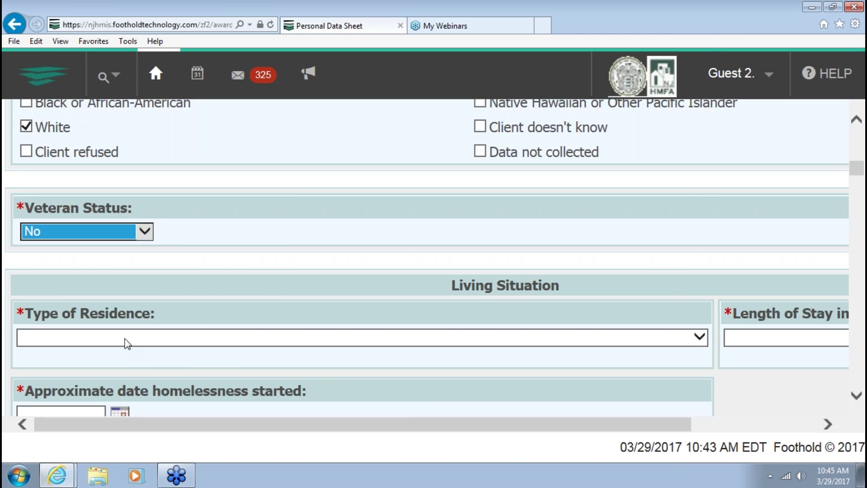
# Set residence to place not meant for habitation, stay one week to one month, homeless since 03/15/2017
pyautogui.click(125, 343)
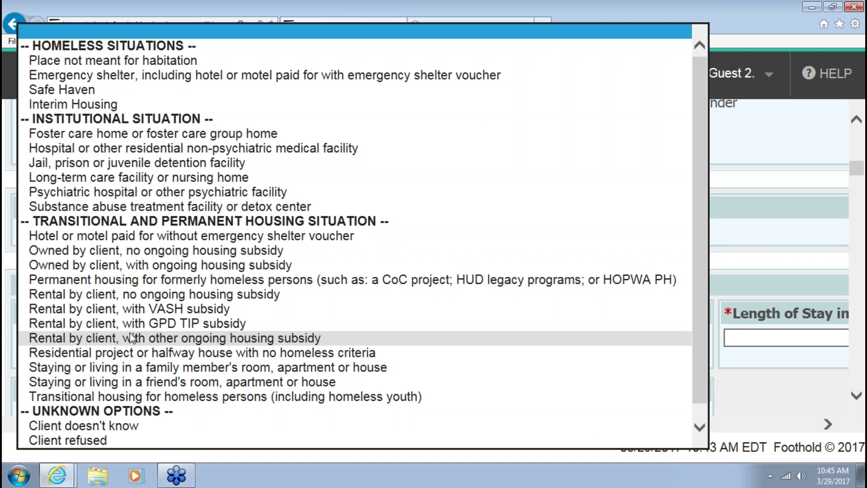
pyautogui.click(176, 62)
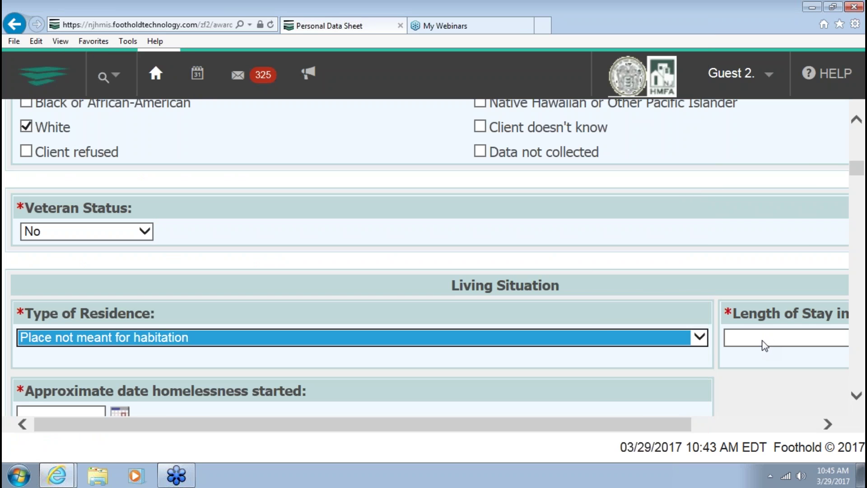
pyautogui.click(763, 343)
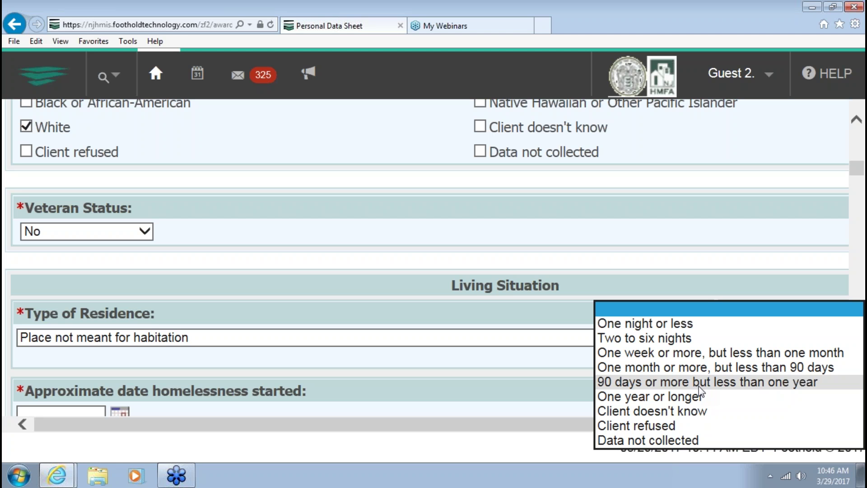
pyautogui.click(661, 353)
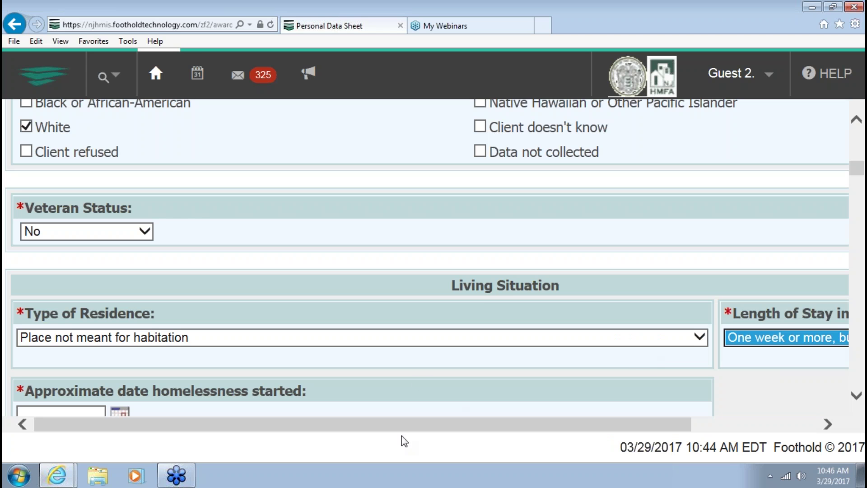
pyautogui.scroll(-2, 37, 389)
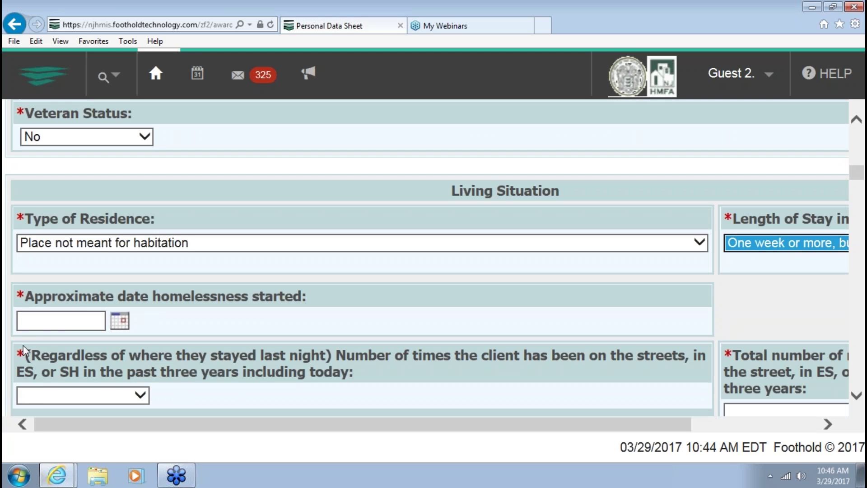
pyautogui.click(43, 321)
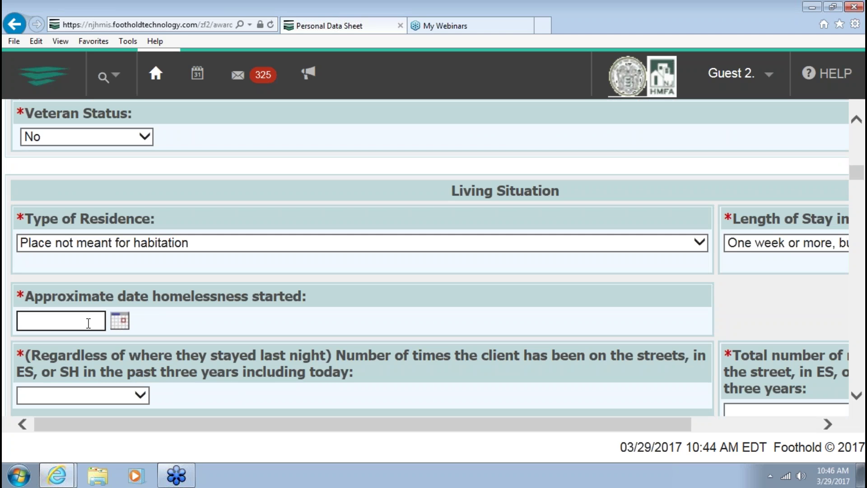
pyautogui.write('03/15/2017')
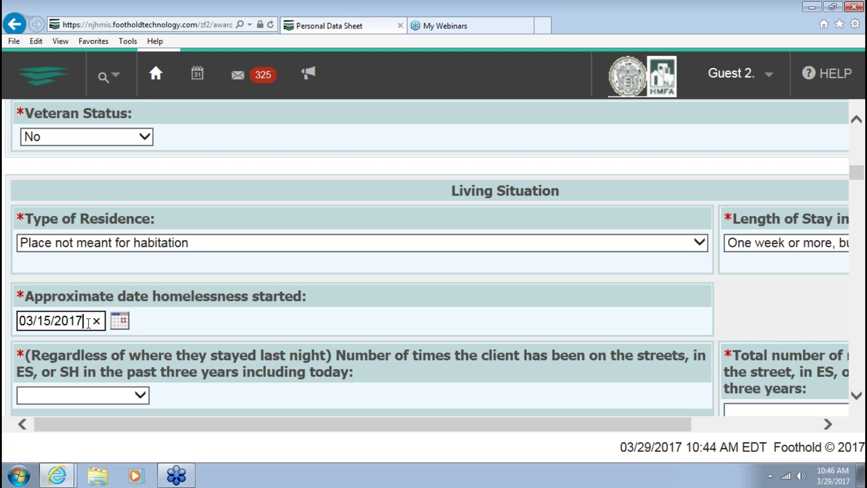
# Record three times on the streets, totalling 4 months homeless
pyautogui.scroll(-1, 68, 346)
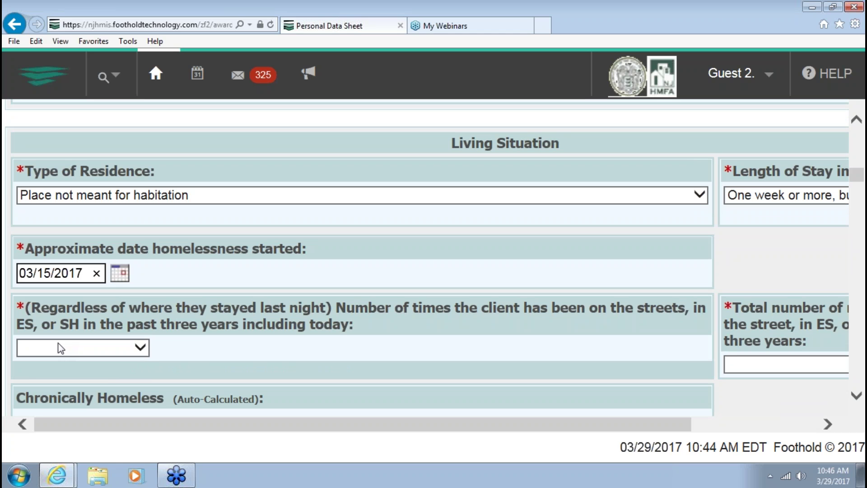
pyautogui.click(59, 345)
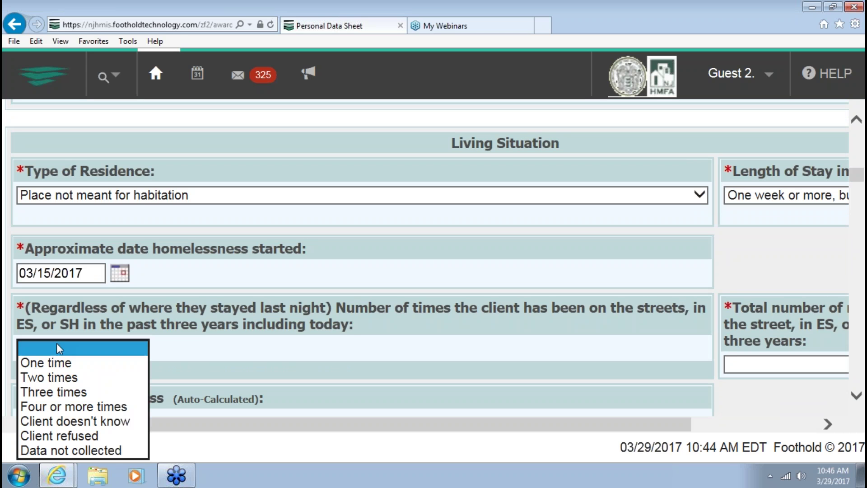
pyautogui.click(43, 392)
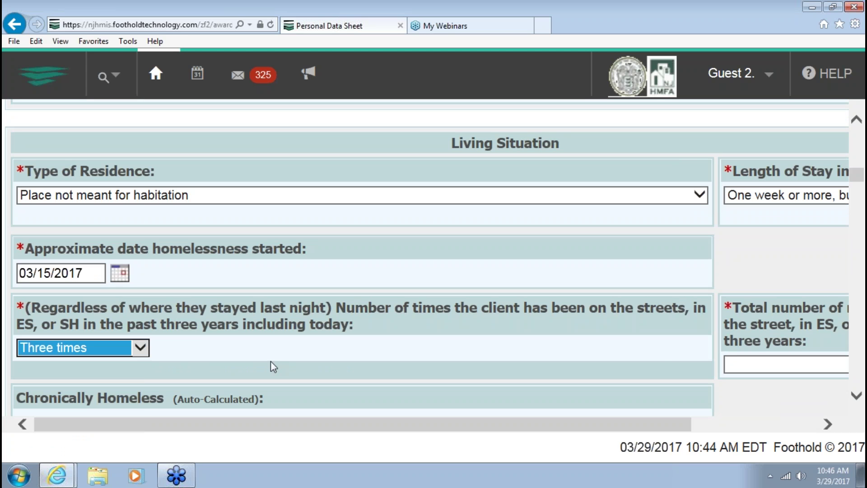
pyautogui.click(747, 364)
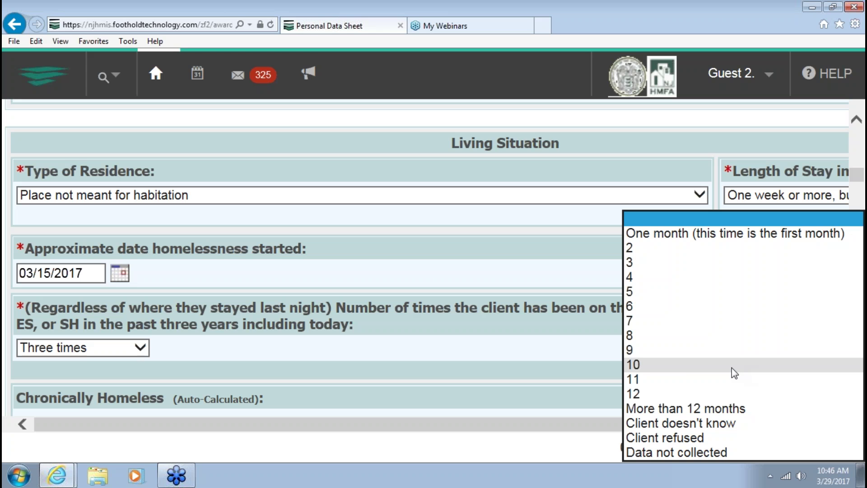
pyautogui.click(635, 280)
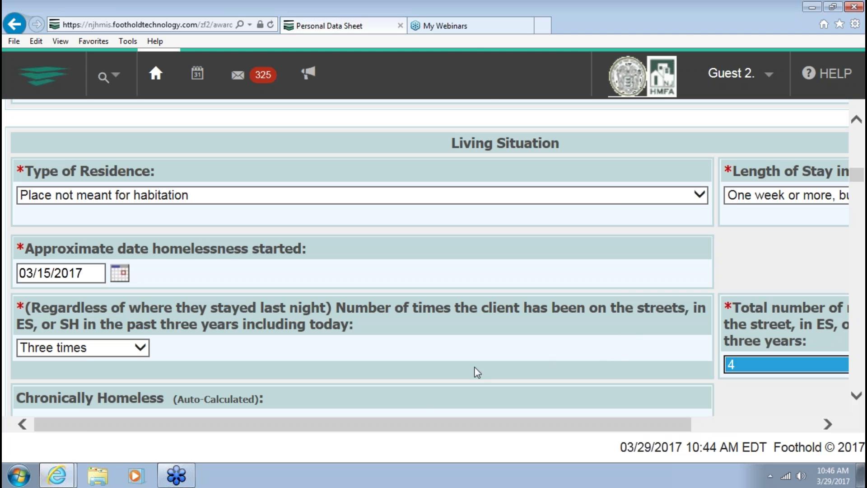
pyautogui.scroll(-5, 414, 393)
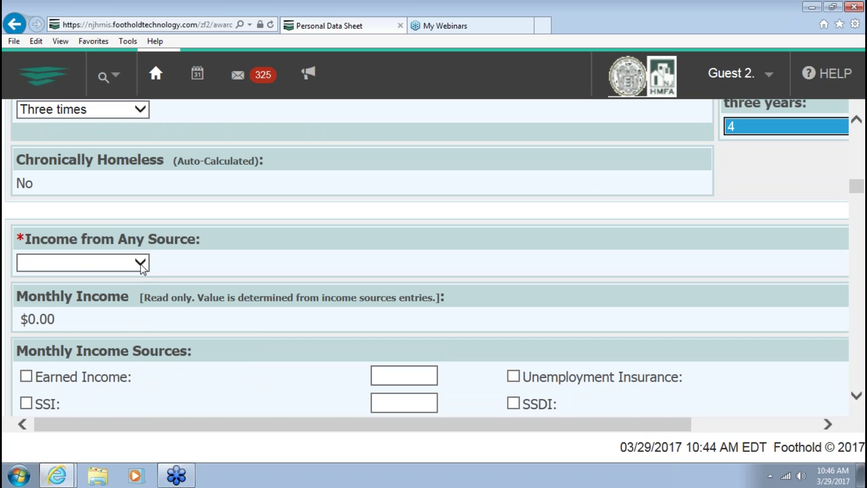
# Record no income from any source and no non-cash benefits
pyautogui.click(141, 264)
pyautogui.click(122, 277)
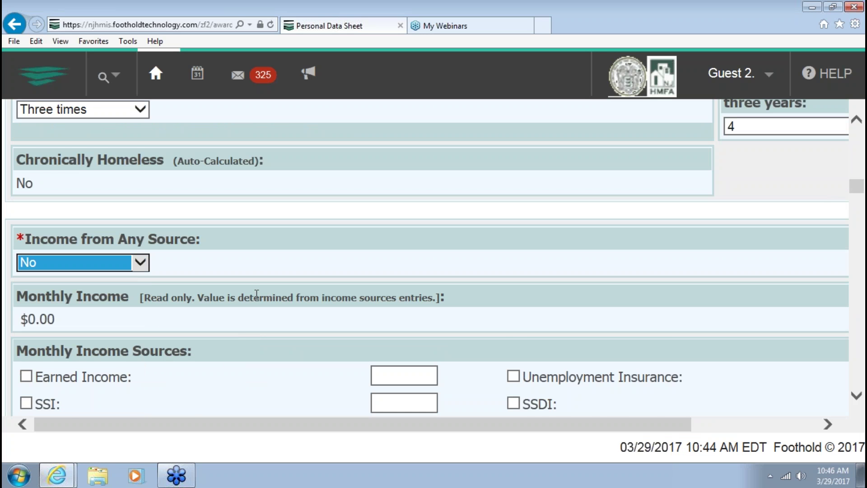
pyautogui.scroll(-1, 122, 277)
pyautogui.scroll(-7, 256, 297)
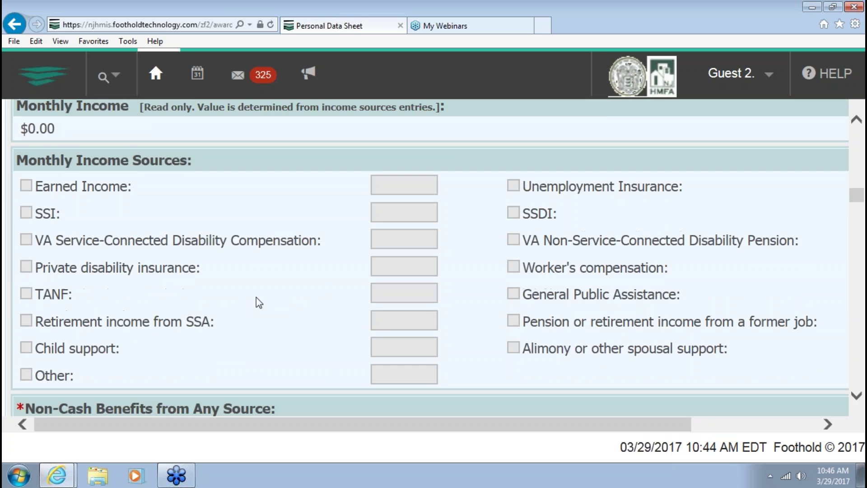
pyautogui.click(74, 253)
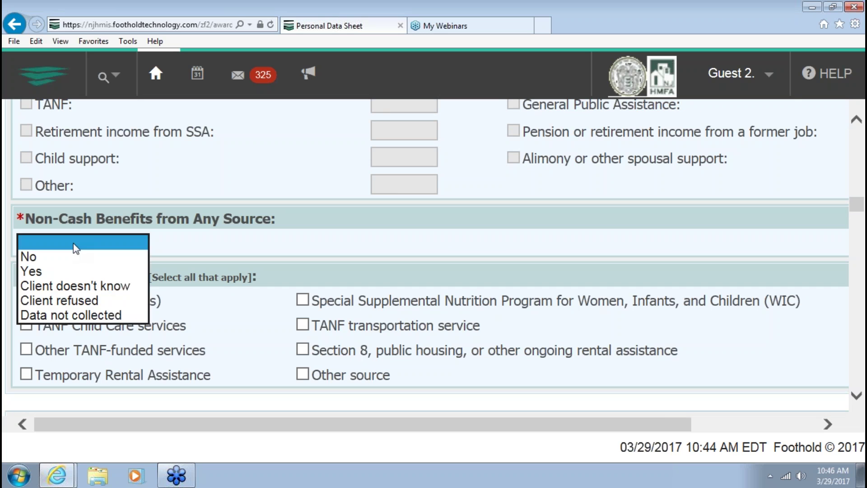
pyautogui.click(68, 254)
pyautogui.scroll(-3, 203, 303)
pyautogui.scroll(-1, 203, 303)
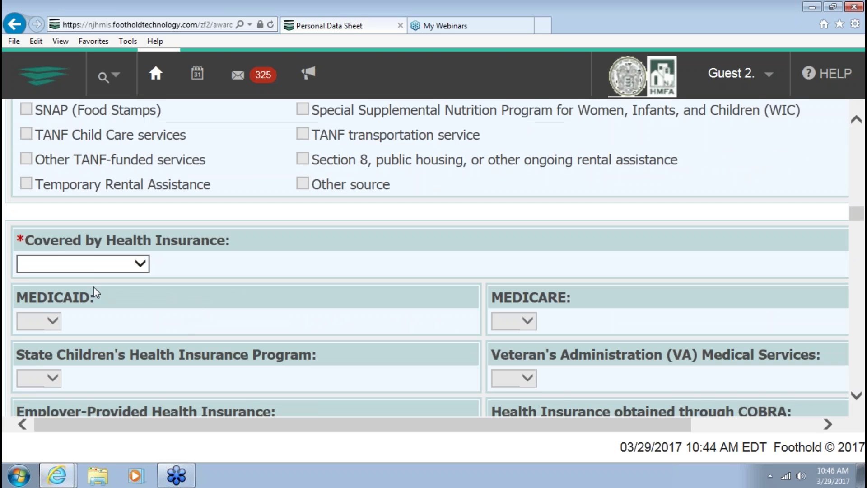
# Answer No for health insurance coverage and Yes for Physical Disability
pyautogui.click(91, 264)
pyautogui.click(88, 283)
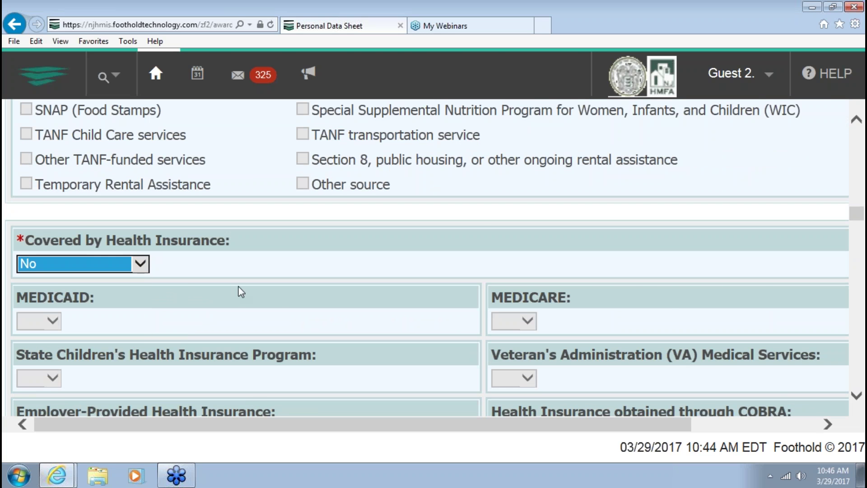
pyautogui.scroll(-1, 238, 298)
pyautogui.scroll(-5, 233, 305)
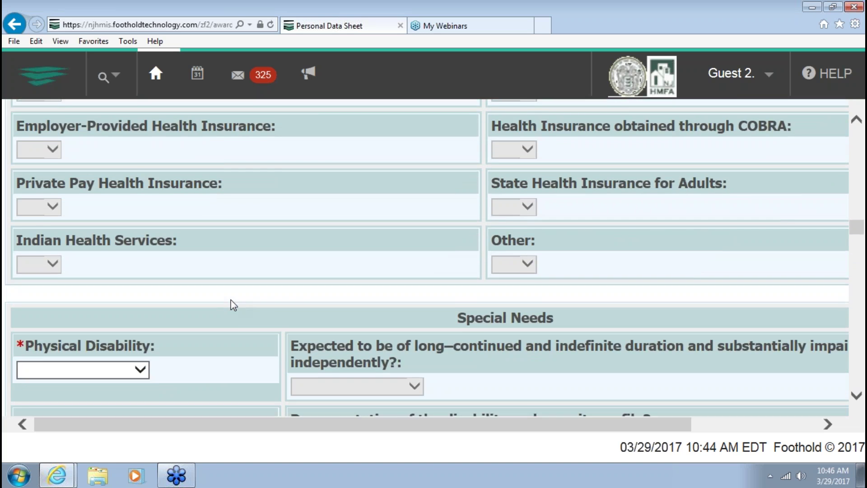
pyautogui.click(88, 276)
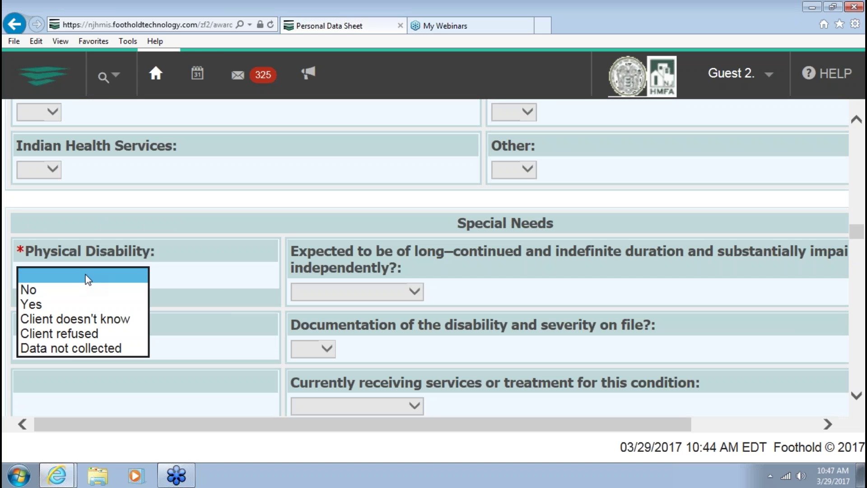
pyautogui.click(140, 302)
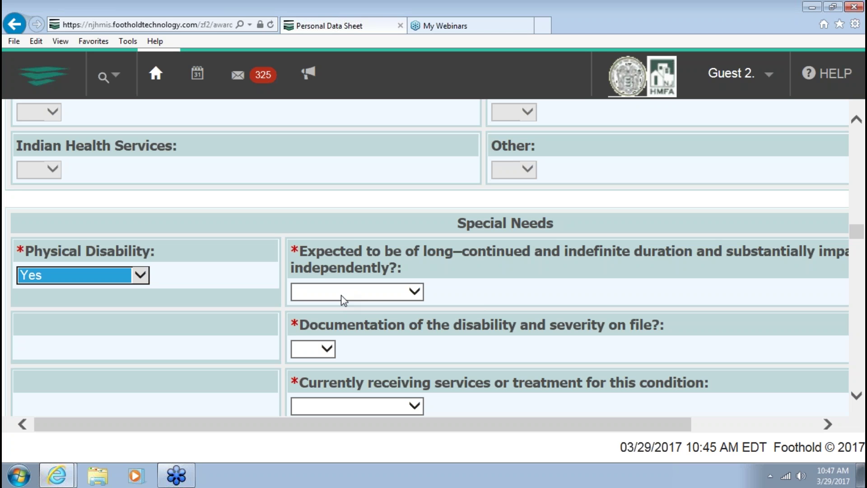
# Mark the physical disability as long-continued, with no documentation on file and no current treatment
pyautogui.click(310, 296)
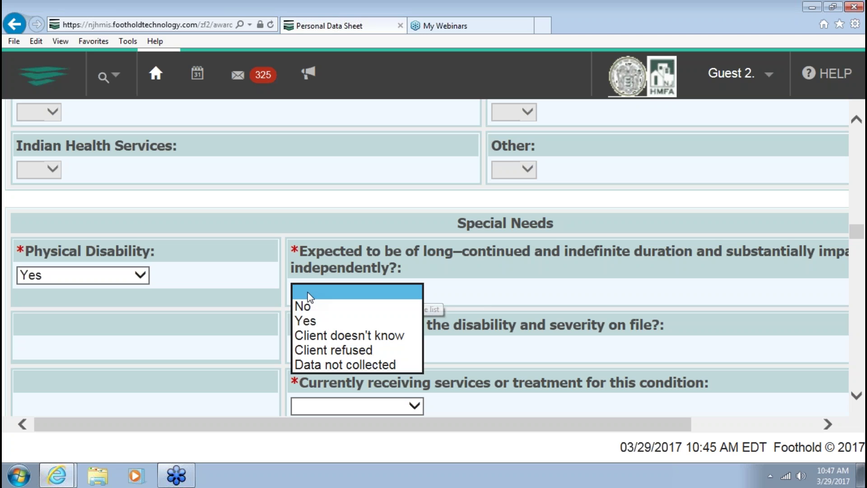
pyautogui.click(305, 321)
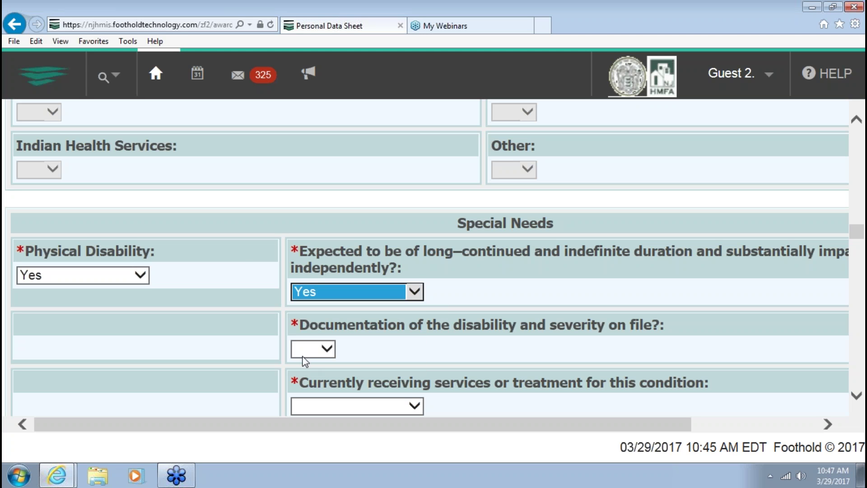
pyautogui.click(302, 349)
pyautogui.click(302, 362)
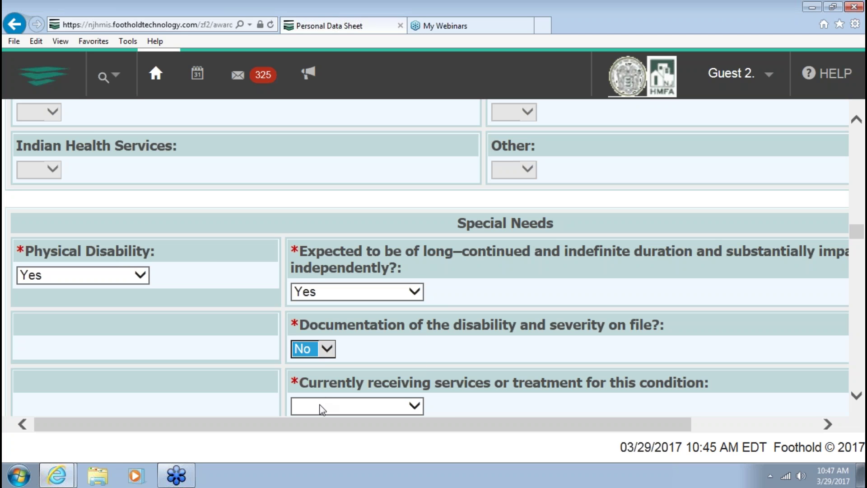
pyautogui.click(319, 405)
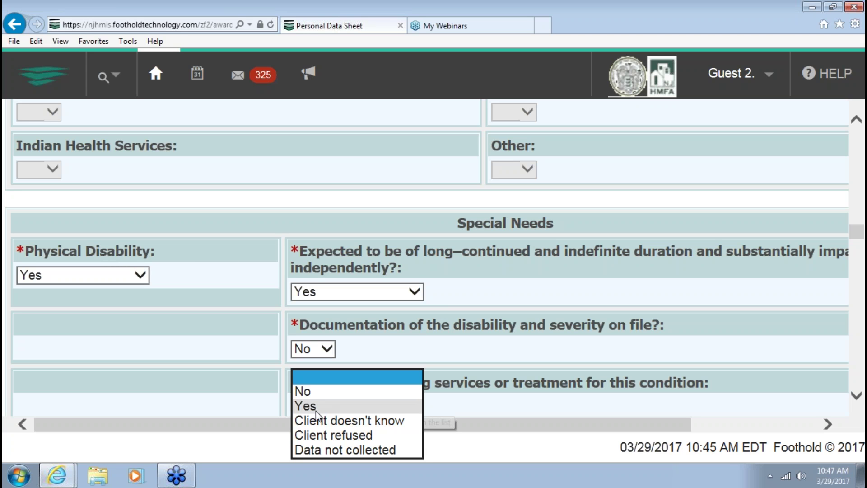
pyautogui.click(305, 390)
pyautogui.scroll(-4, 244, 407)
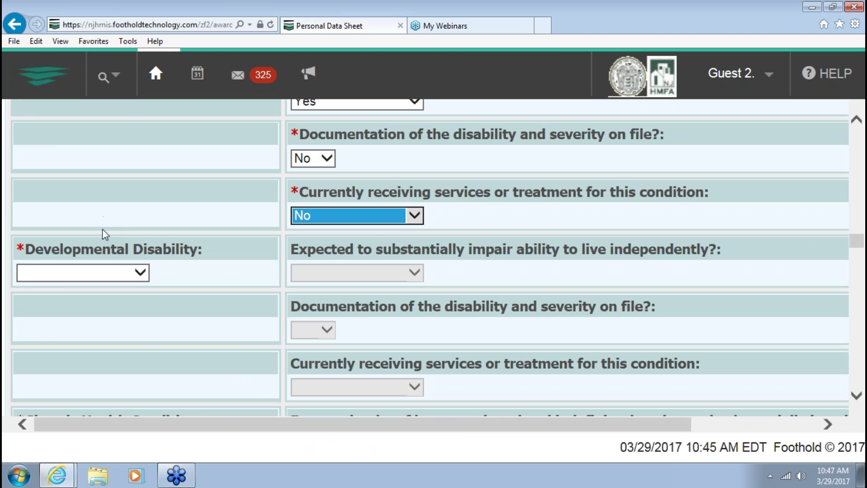
# Record Developmental Disability Yes, impairing independent living, with no documentation and no treatment
pyautogui.click(39, 275)
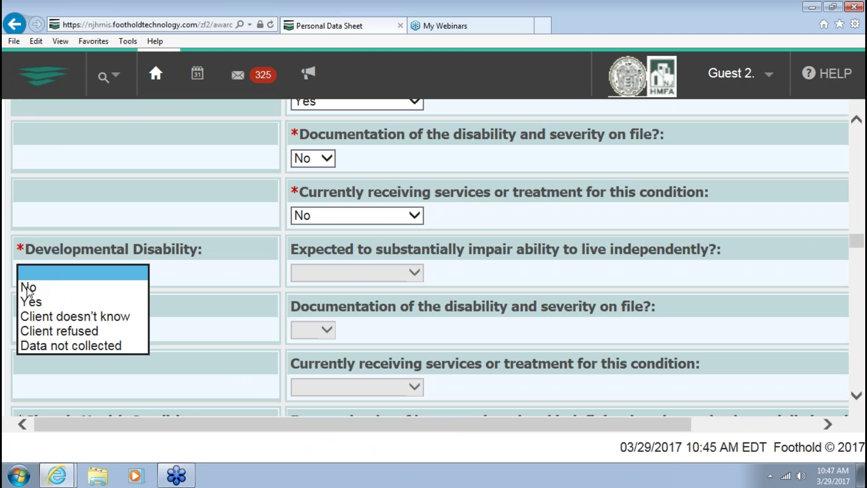
pyautogui.click(30, 301)
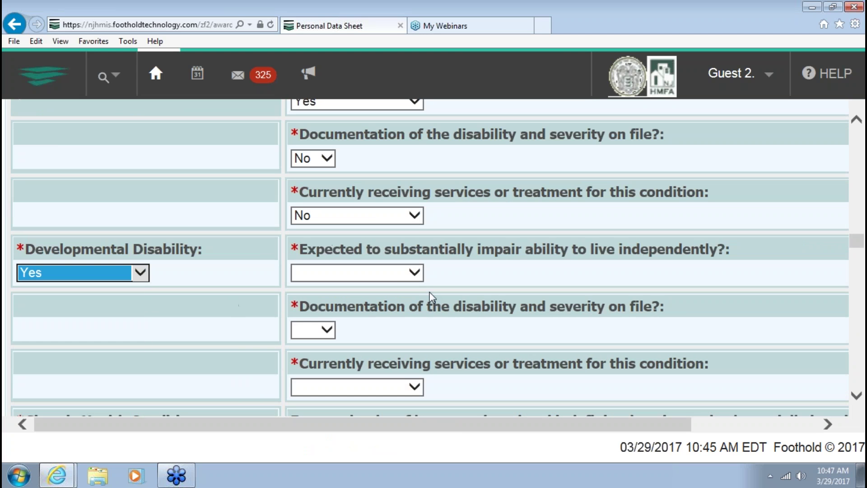
pyautogui.click(376, 271)
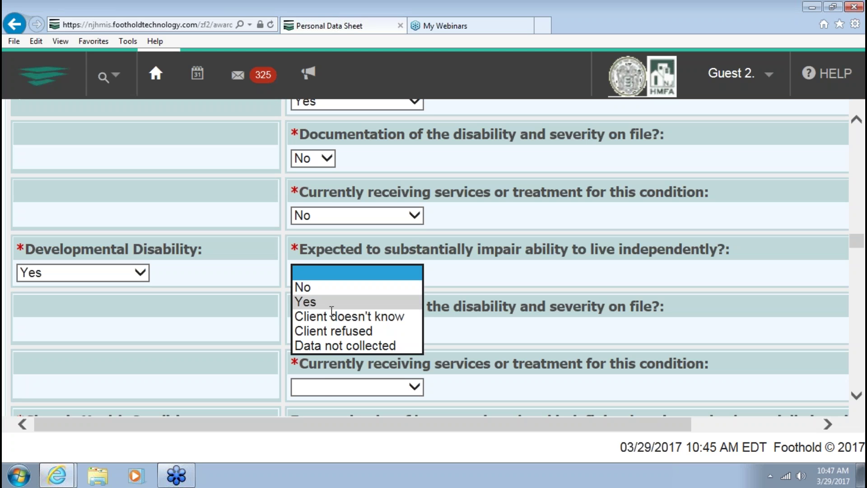
pyautogui.click(311, 303)
pyautogui.click(313, 329)
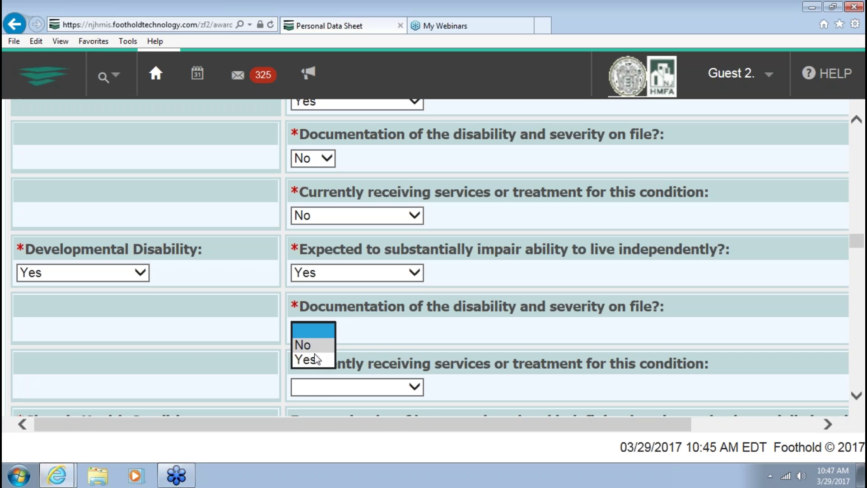
pyautogui.click(315, 351)
pyautogui.click(315, 392)
pyautogui.click(310, 389)
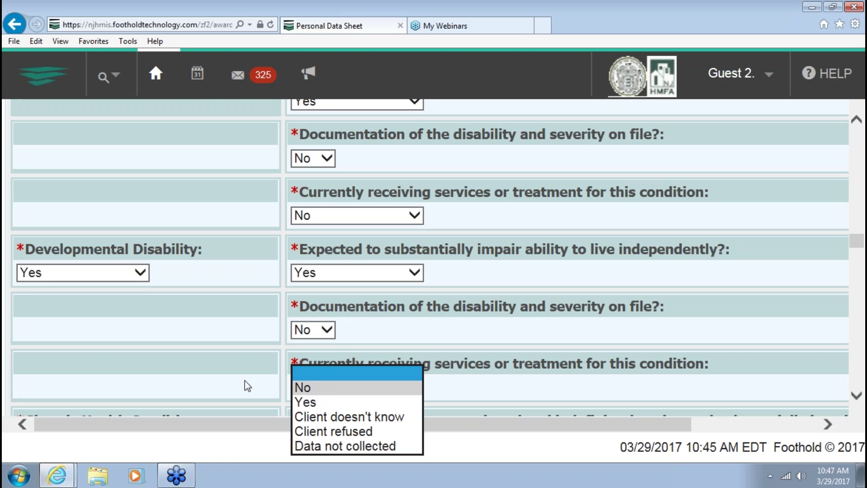
pyautogui.scroll(-3, 186, 364)
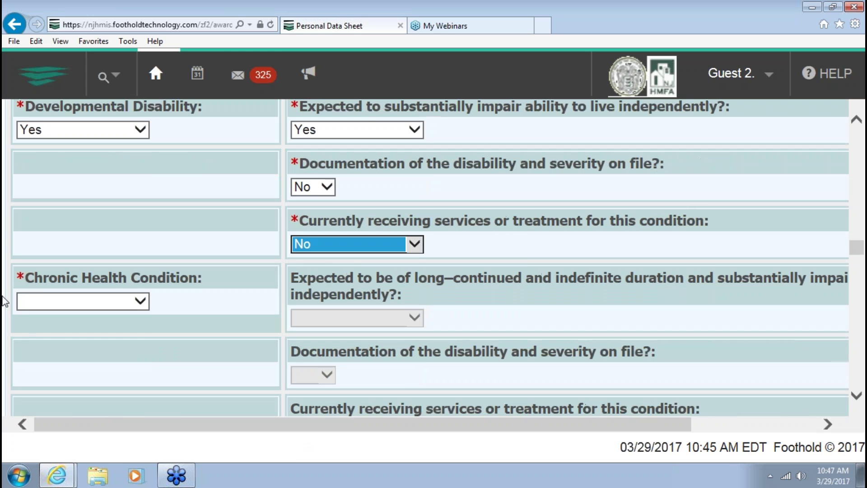
# Answer No for Chronic Health Condition and No for HIV/AIDS
pyautogui.click(42, 301)
pyautogui.click(43, 322)
pyautogui.scroll(-3, 50, 346)
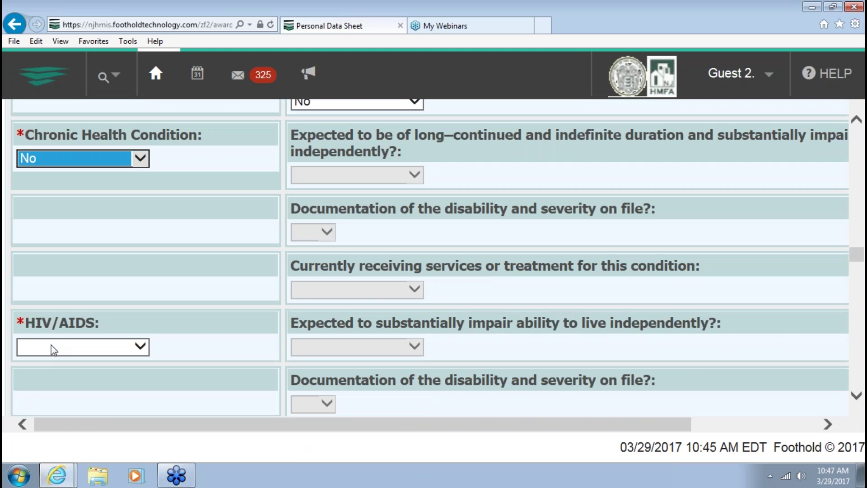
pyautogui.click(46, 342)
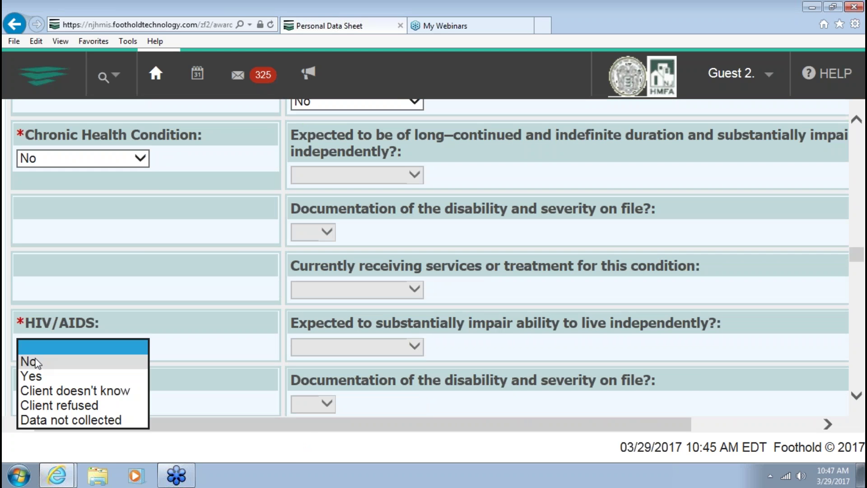
pyautogui.click(38, 360)
pyautogui.scroll(-2, 124, 337)
pyautogui.scroll(-2, 123, 338)
# Record a long-continued Mental Health Problem with no documentation on file and no treatment
pyautogui.click(79, 328)
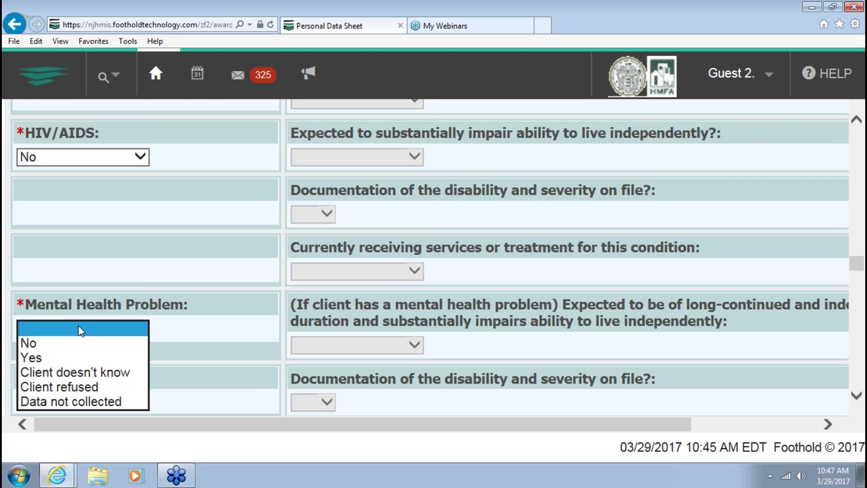
pyautogui.click(41, 358)
pyautogui.click(317, 344)
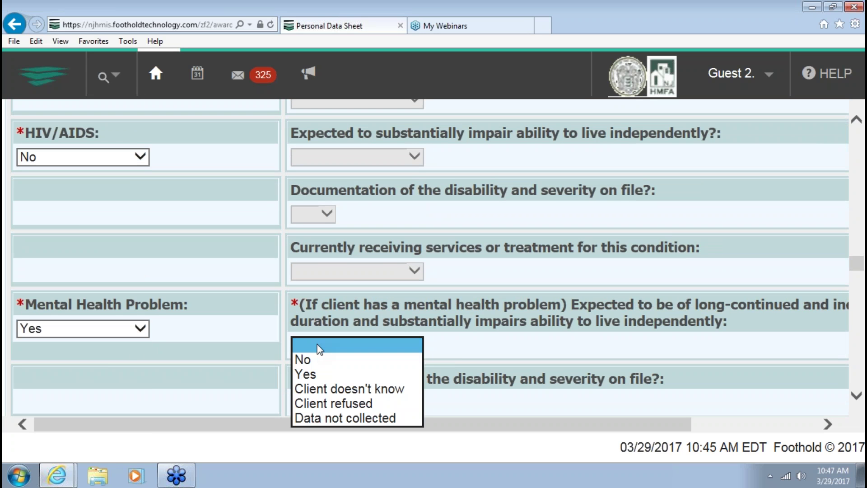
pyautogui.click(303, 375)
pyautogui.click(303, 401)
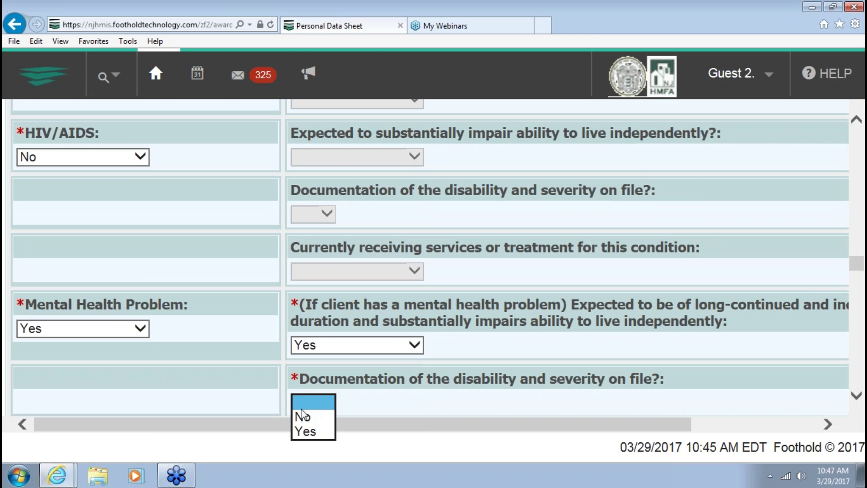
pyautogui.click(300, 413)
pyautogui.scroll(-3, 264, 397)
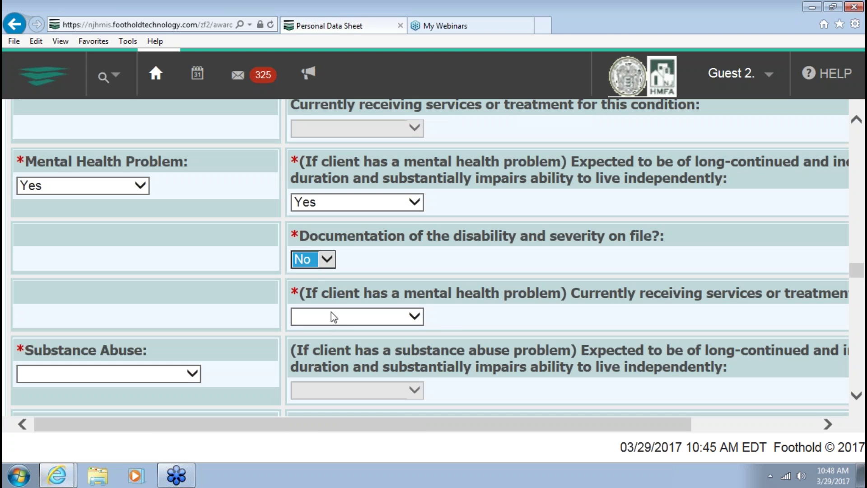
pyautogui.click(329, 318)
pyautogui.click(316, 331)
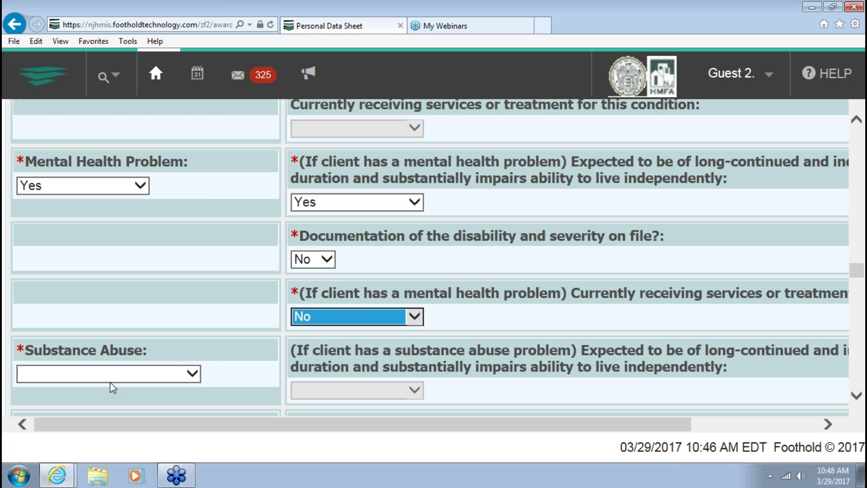
# Set Substance Abuse to No, correcting the value after it changed
pyautogui.click(110, 383)
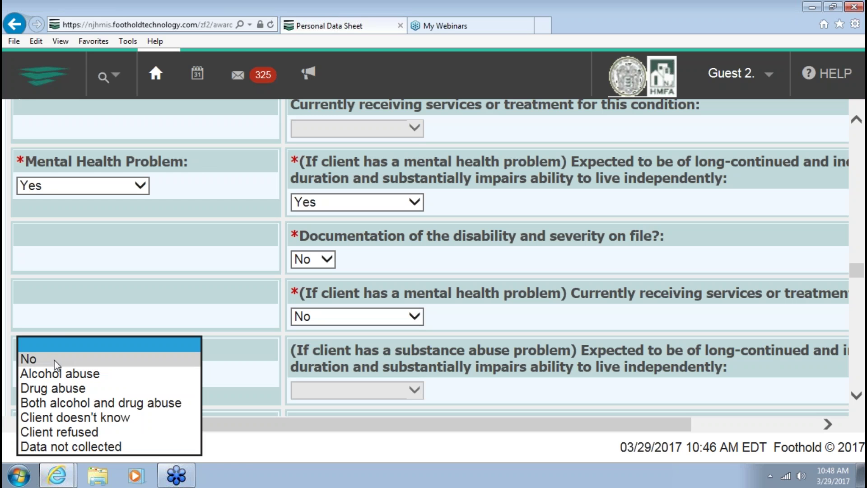
pyautogui.click(67, 360)
pyautogui.scroll(-4, 189, 373)
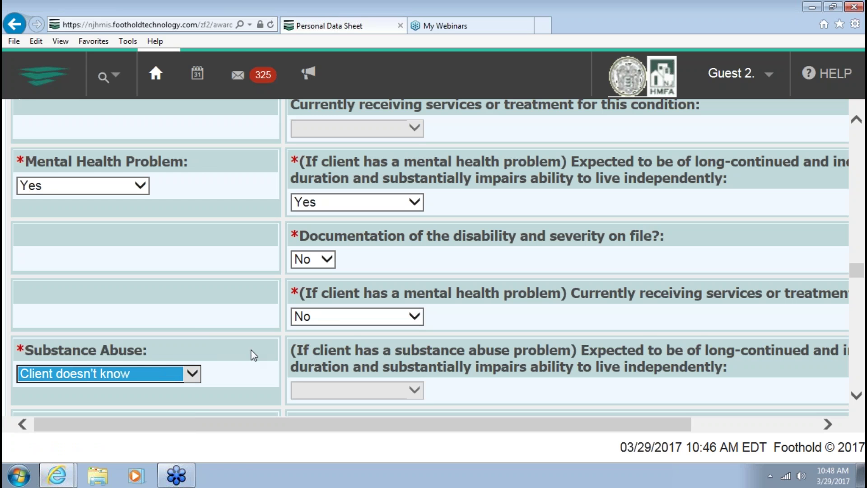
pyautogui.click(192, 373)
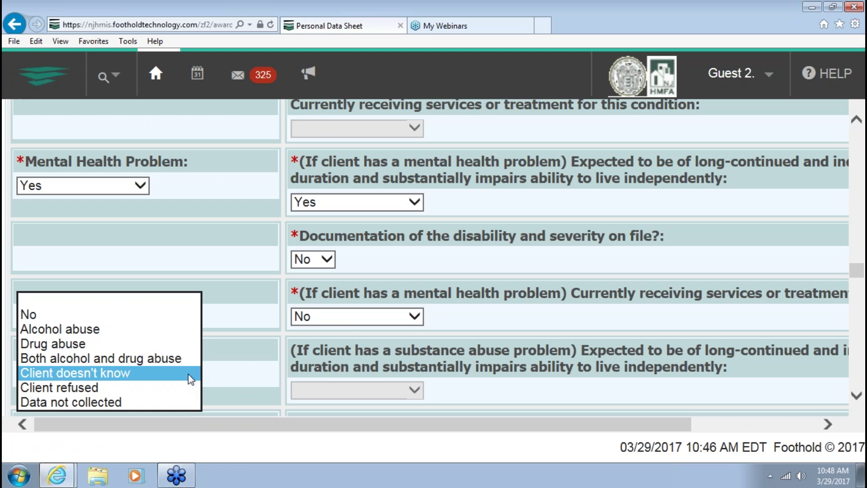
pyautogui.click(116, 316)
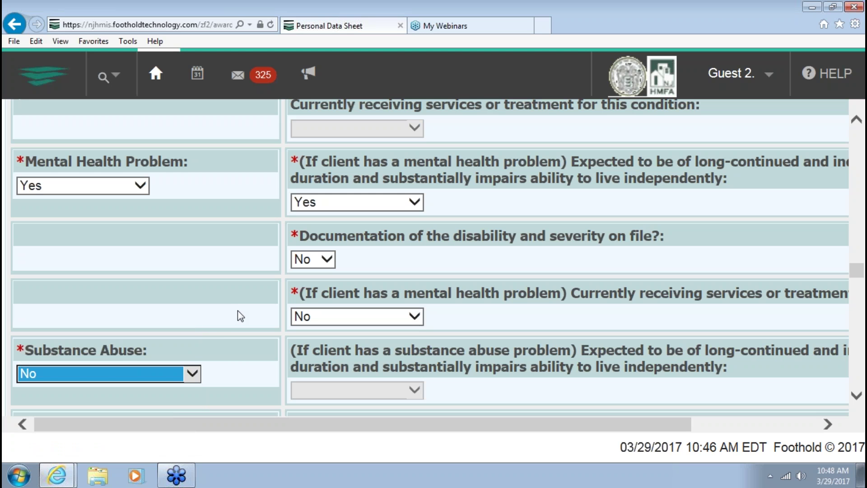
pyautogui.scroll(-6, 244, 314)
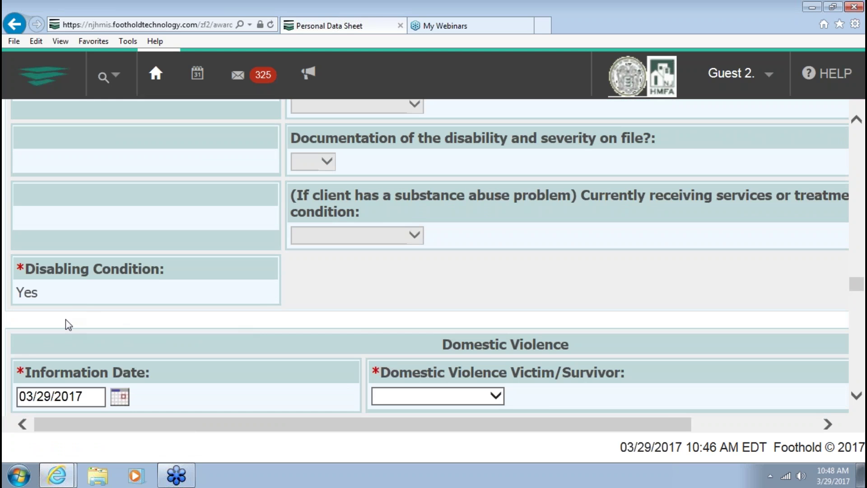
# Answer No to domestic violence victim/survivor and set household type to Individual Male
pyautogui.scroll(-1, 66, 319)
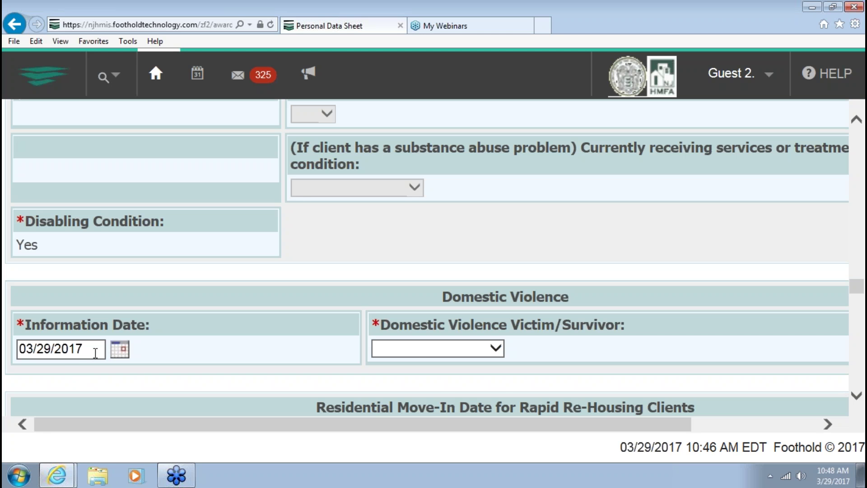
pyautogui.click(414, 350)
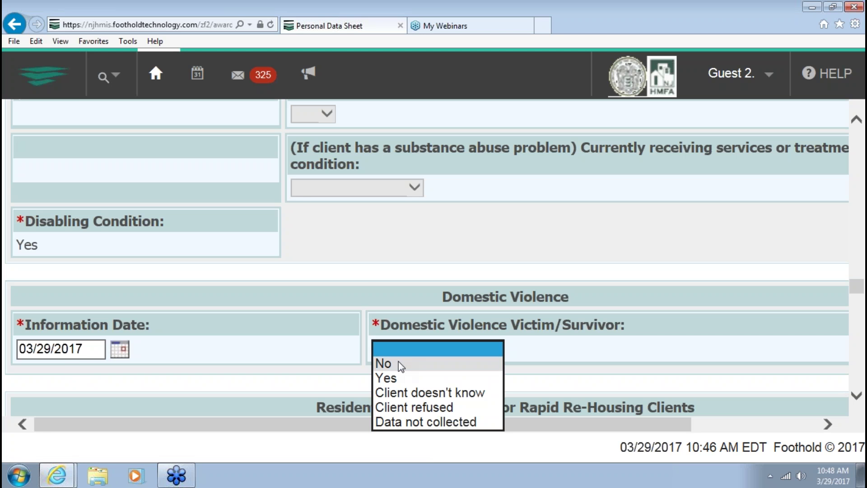
pyautogui.click(399, 363)
pyautogui.scroll(-5, 316, 370)
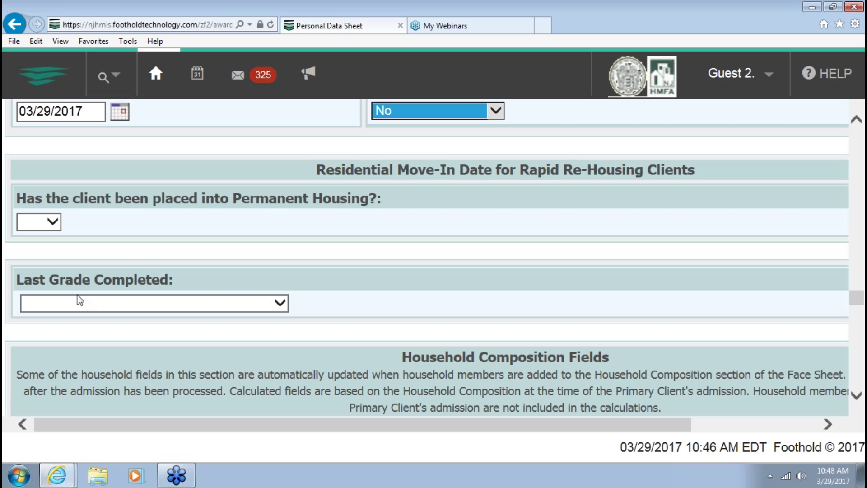
pyautogui.scroll(-6, 99, 250)
pyautogui.click(107, 173)
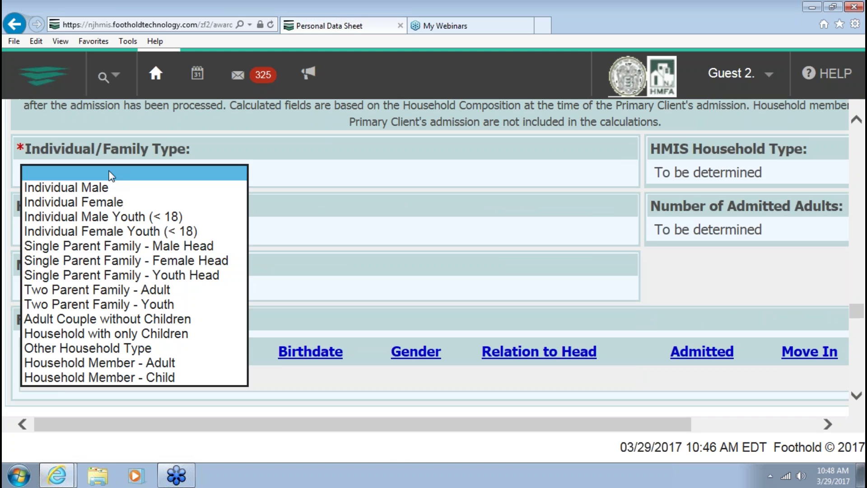
pyautogui.click(93, 187)
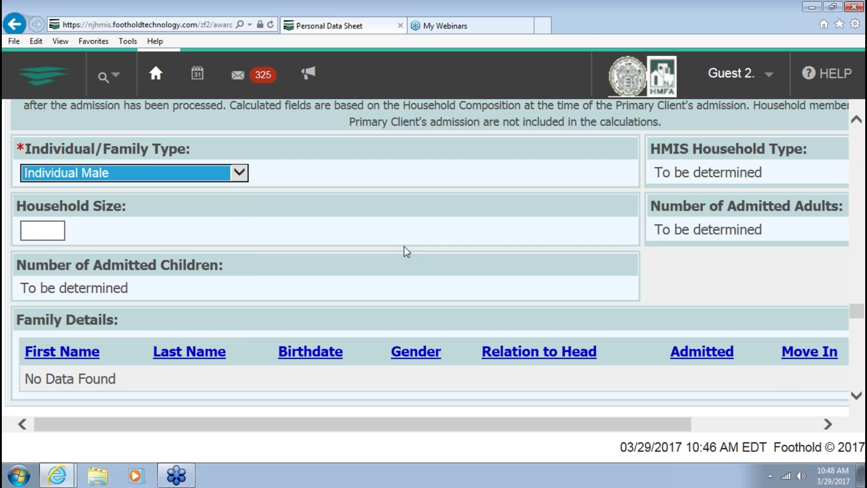
# Set homeless cause to Release from Prison/Jail and last permanent zip code to 08865
pyautogui.scroll(-4, 407, 247)
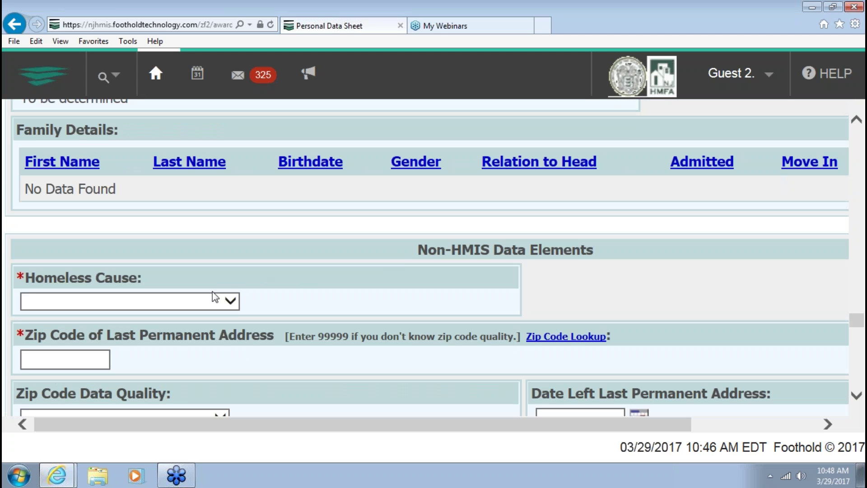
pyautogui.click(211, 301)
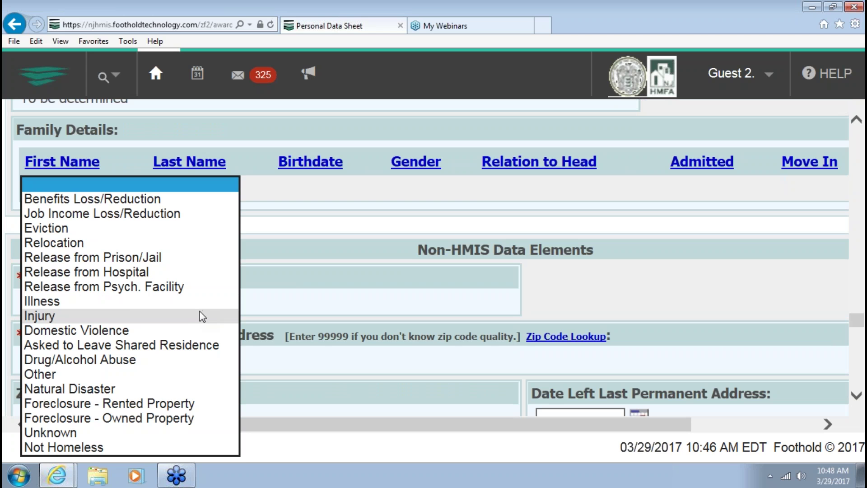
pyautogui.click(123, 258)
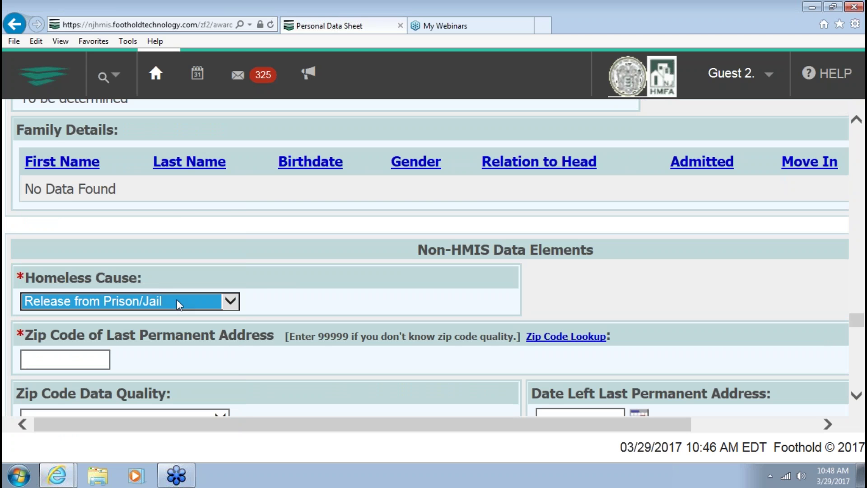
pyautogui.scroll(-2, 205, 340)
pyautogui.click(56, 265)
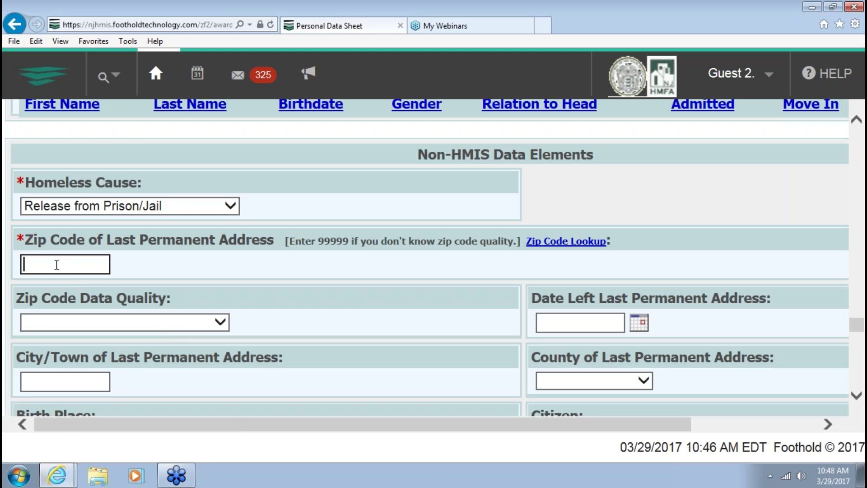
pyautogui.write('08865')
# Mark the applicant as not a current student and answer No for vocational training certificate
pyautogui.scroll(-2, 197, 366)
pyautogui.scroll(-2, 194, 360)
pyautogui.scroll(-4, 192, 360)
pyautogui.scroll(-4, 191, 360)
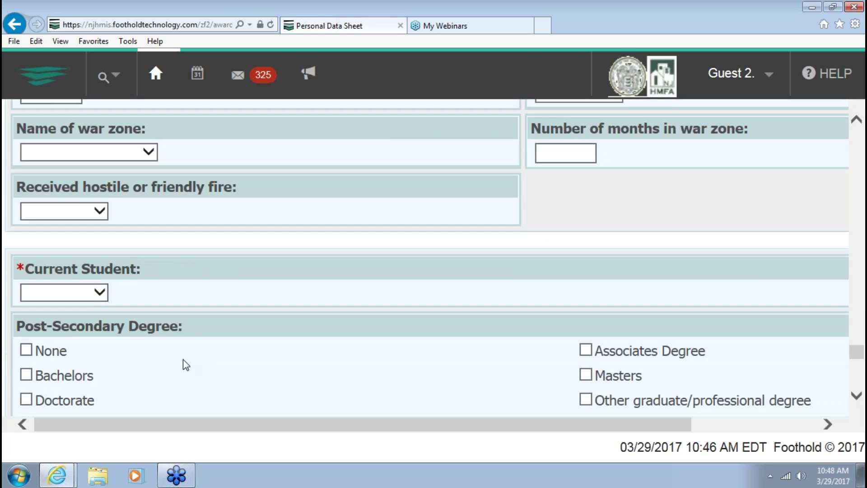
pyautogui.click(56, 300)
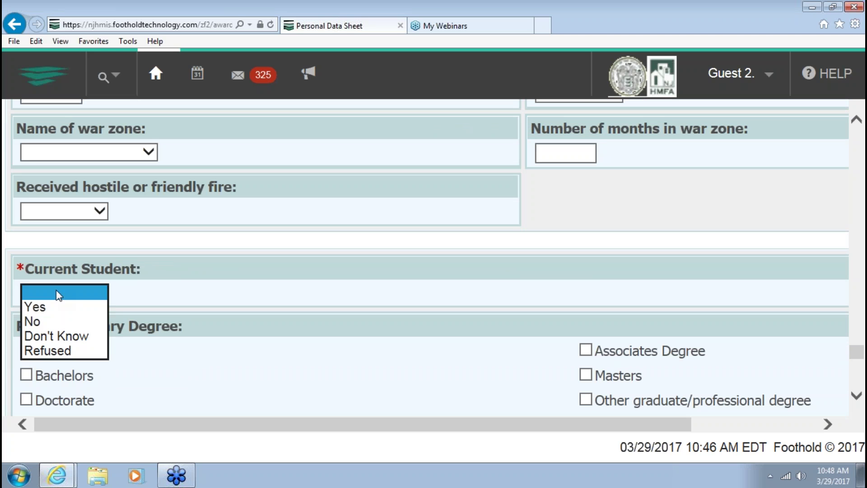
pyautogui.click(54, 319)
pyautogui.scroll(-2, 115, 325)
pyautogui.scroll(-2, 114, 326)
pyautogui.click(87, 319)
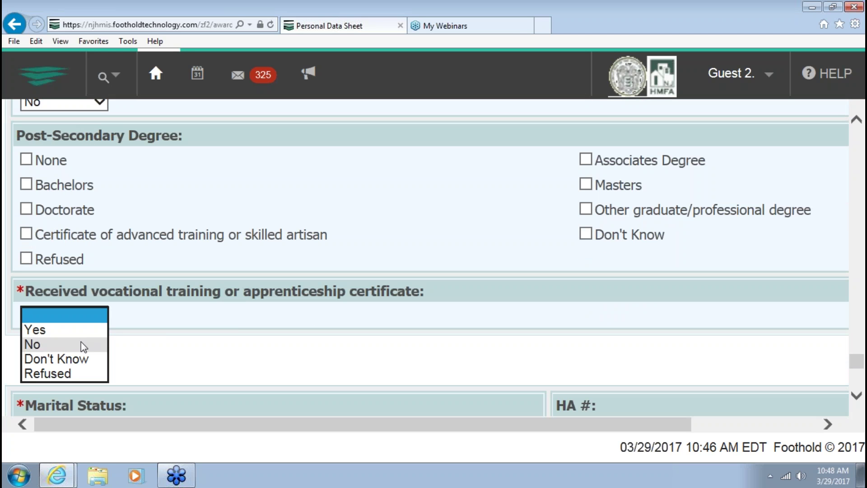
pyautogui.click(80, 341)
# Set marital status to Single, tick Shelter/Housing as a service sought, and submit the housing admission
pyautogui.scroll(-1, 265, 334)
pyautogui.scroll(-3, 266, 334)
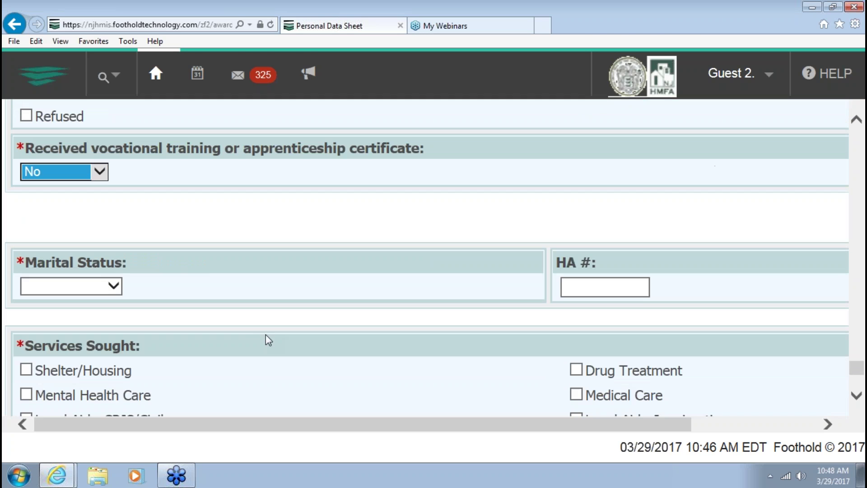
pyautogui.click(82, 287)
pyautogui.click(68, 302)
pyautogui.scroll(-3, 275, 314)
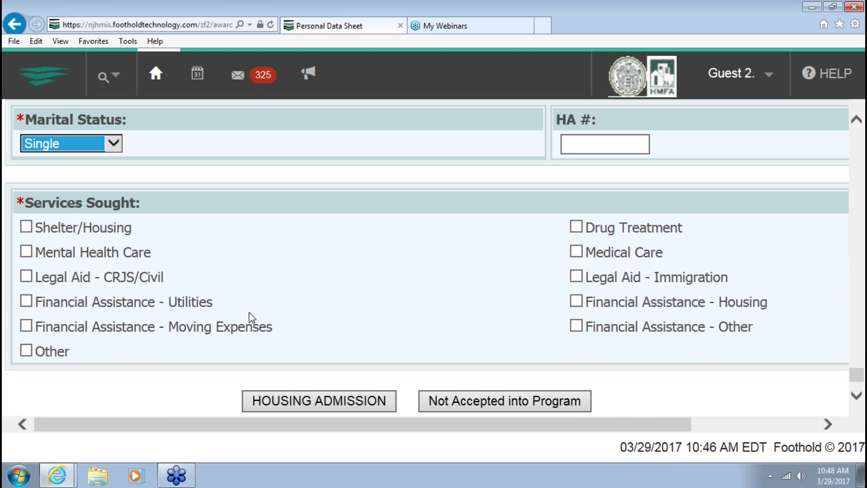
pyautogui.click(27, 227)
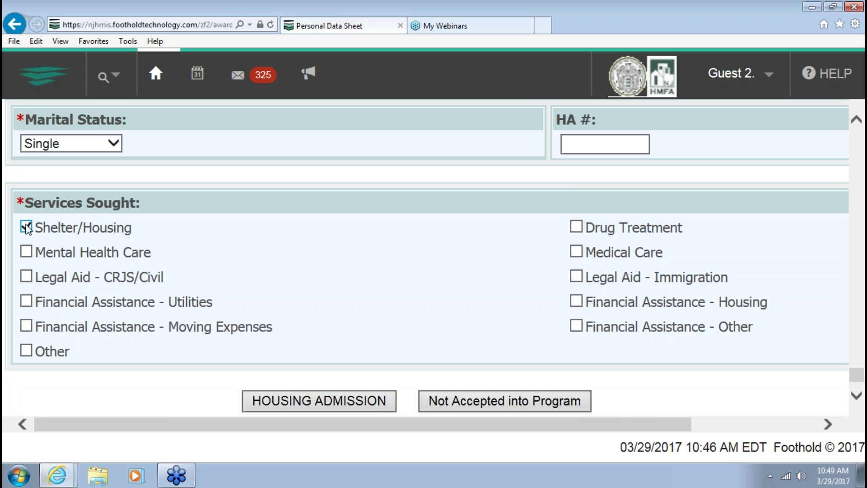
pyautogui.scroll(-1, 202, 362)
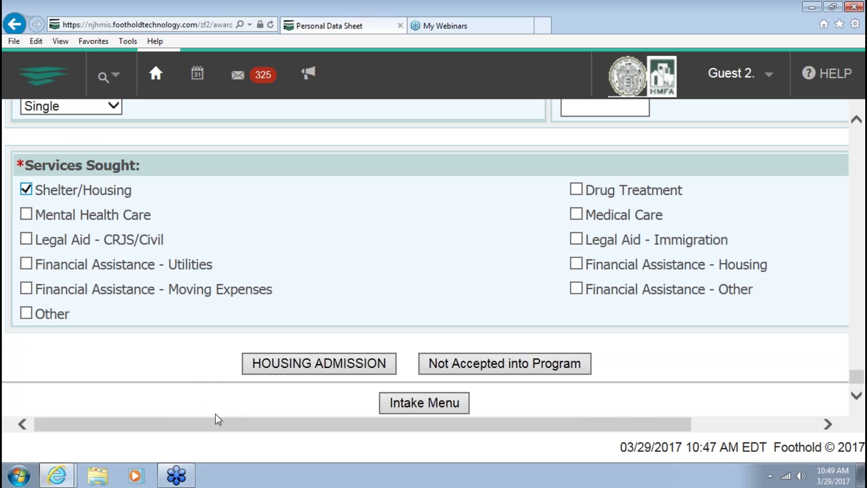
pyautogui.click(311, 365)
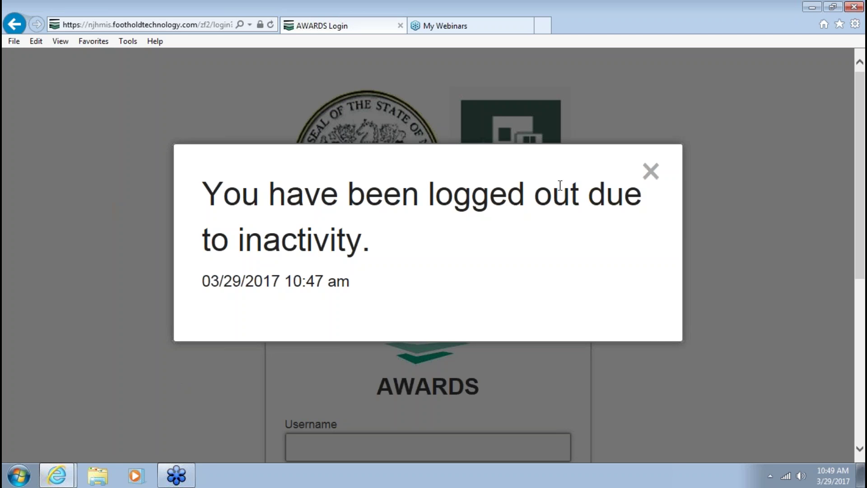
# Dismiss the inactivity logout notice and sign back in with the guest username and password
pyautogui.click(650, 171)
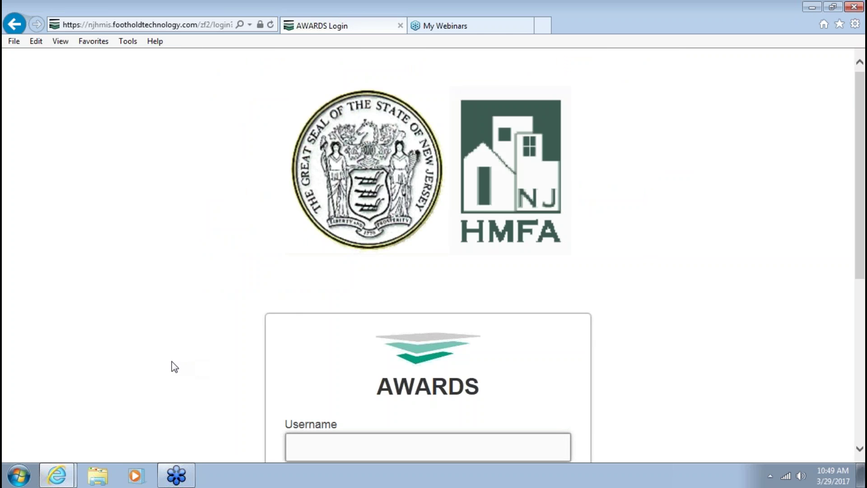
pyautogui.scroll(-3, 171, 366)
pyautogui.scroll(-3, 170, 365)
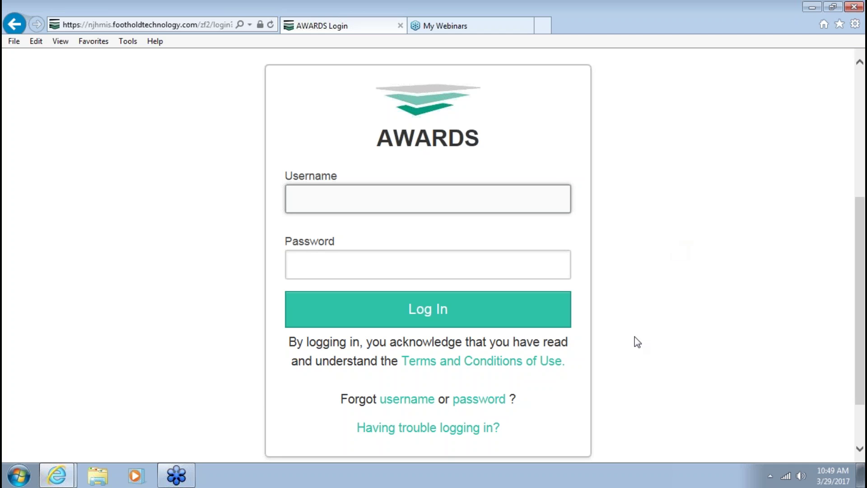
pyautogui.write('guest2')
pyautogui.press('Tab')
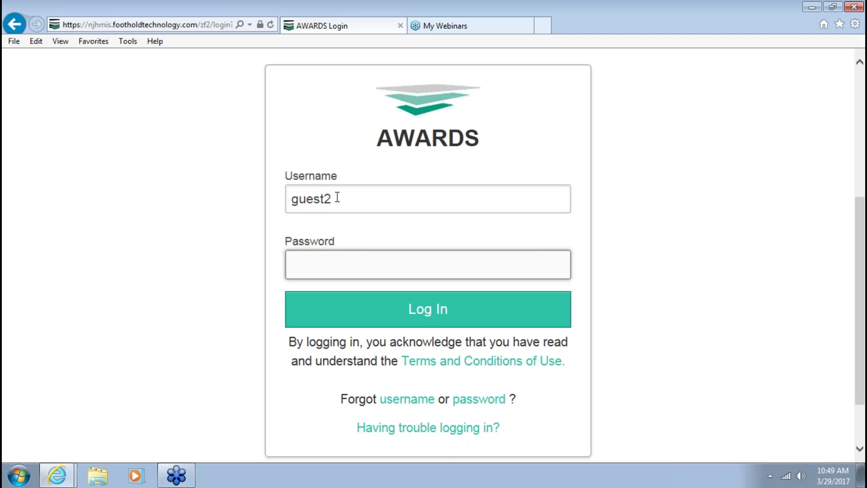
pyautogui.write('********')
pyautogui.press('Return')
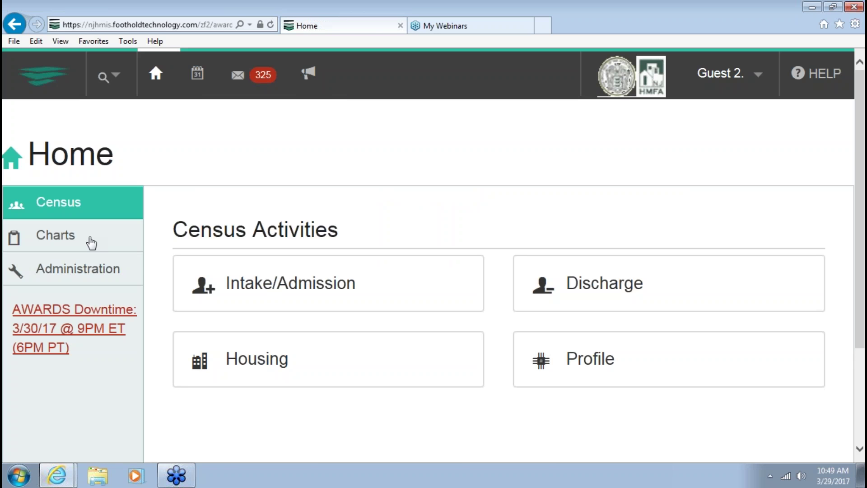
# Return to Census activities and run the Intake/Admission search
pyautogui.click(86, 244)
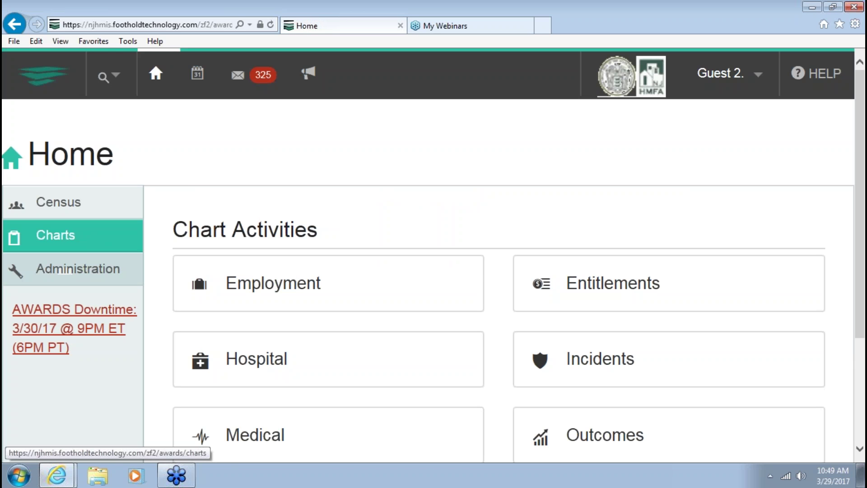
pyautogui.click(111, 269)
pyautogui.click(110, 198)
pyautogui.click(371, 281)
pyautogui.scroll(-3, 344, 276)
pyautogui.click(418, 396)
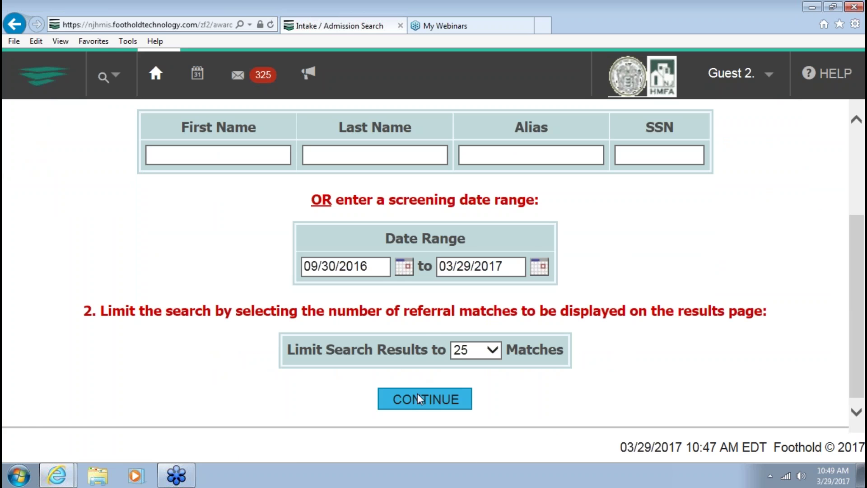
# Review the listed applicants and start a new application for another applicant
pyautogui.scroll(-2, 190, 344)
pyautogui.scroll(-15, 191, 343)
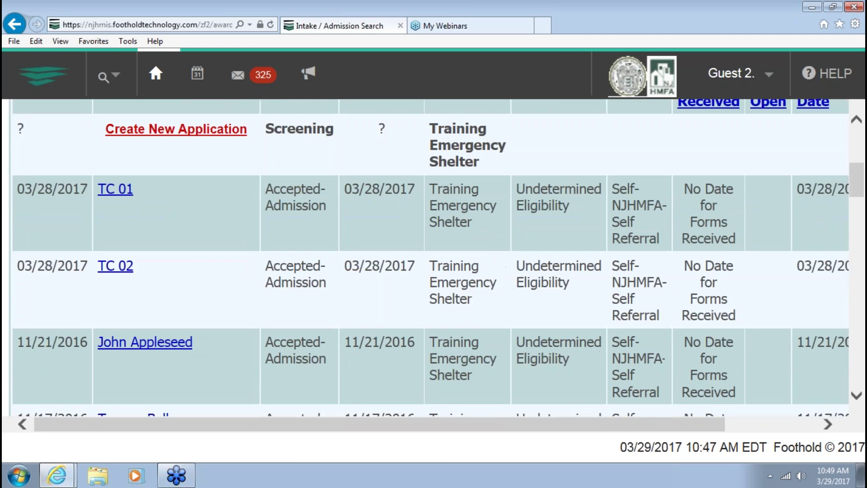
pyautogui.scroll(-15, 188, 325)
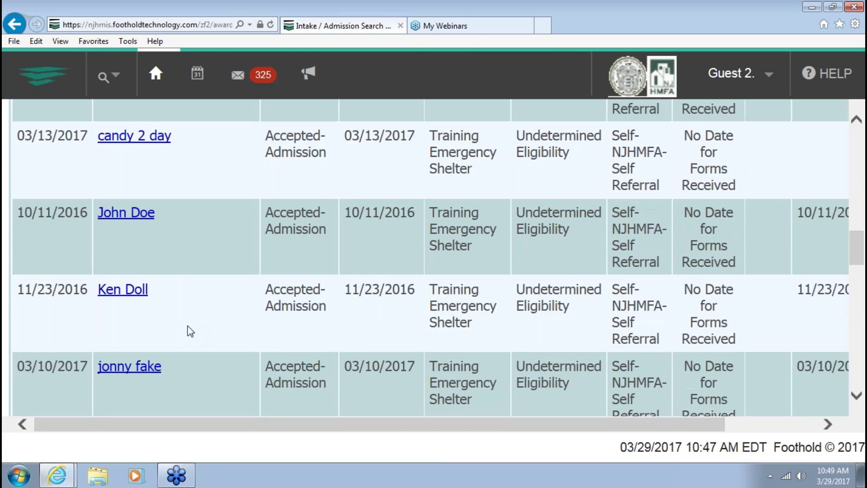
pyautogui.scroll(-7, 188, 322)
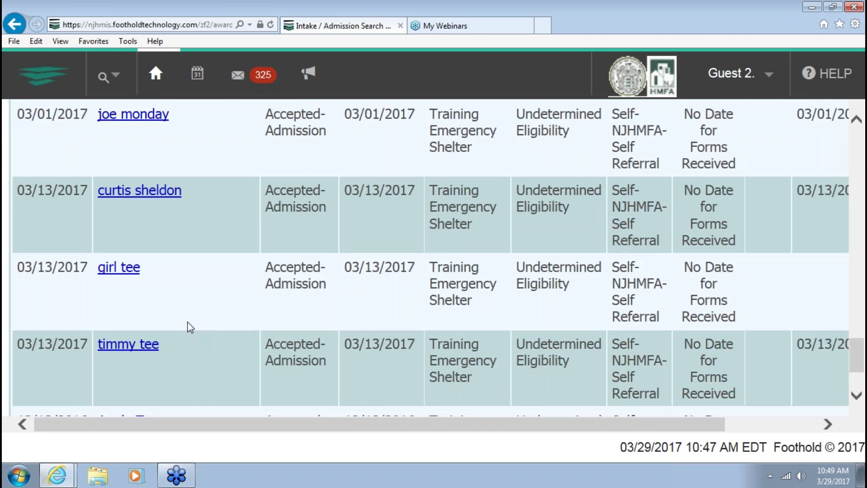
pyautogui.scroll(5, 189, 312)
pyautogui.scroll(10, 189, 312)
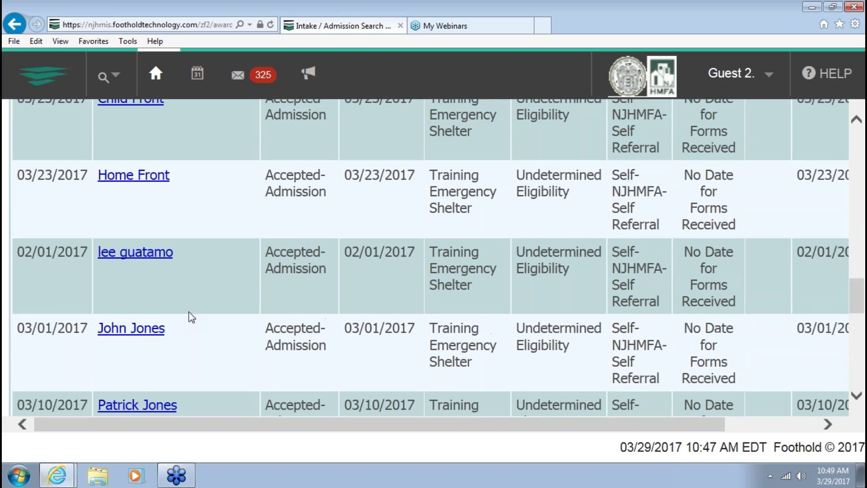
pyautogui.scroll(-4, 189, 312)
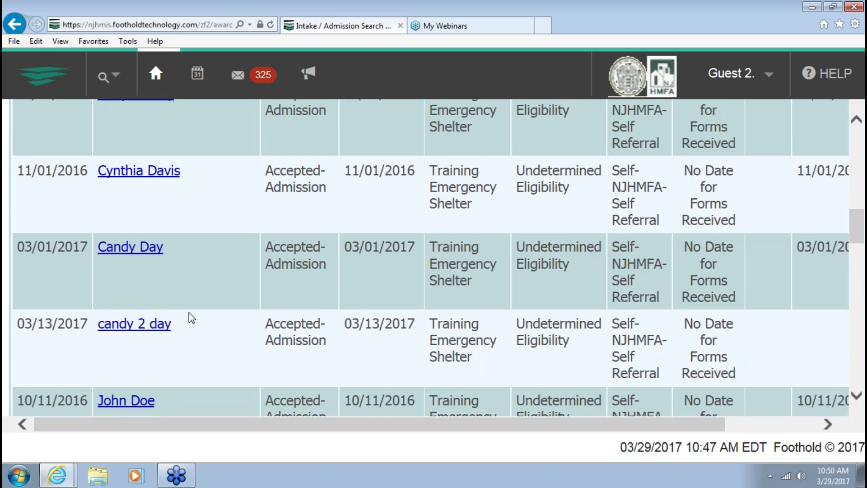
pyautogui.scroll(12, 190, 307)
pyautogui.scroll(5, 191, 300)
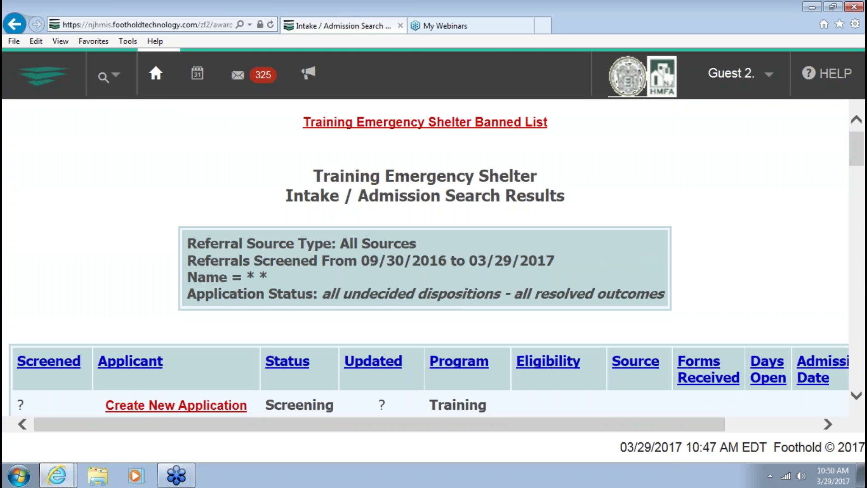
pyautogui.scroll(-1, 124, 306)
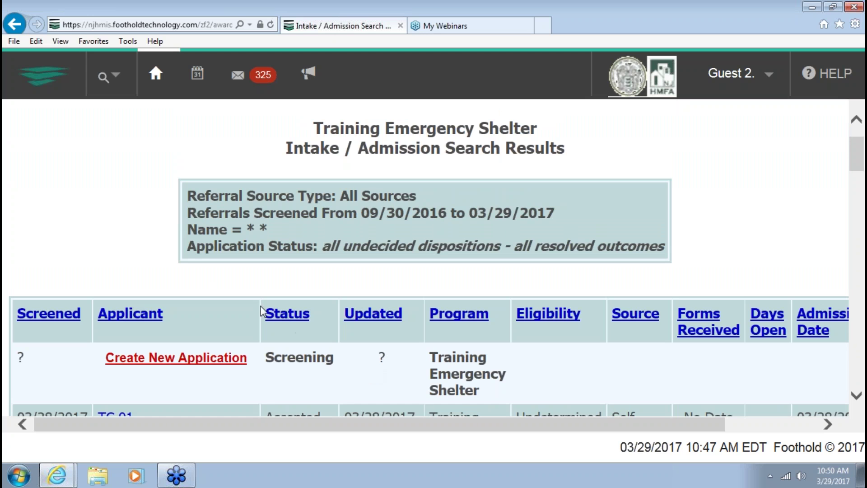
pyautogui.scroll(-3, 94, 237)
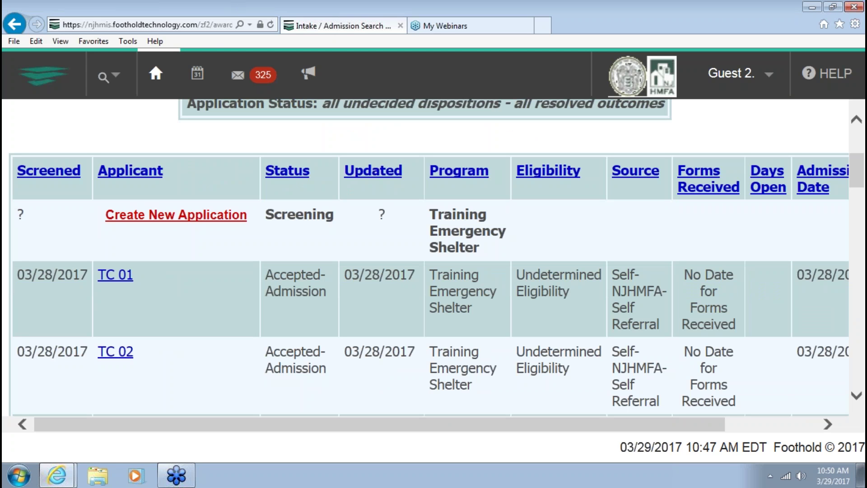
pyautogui.click(181, 213)
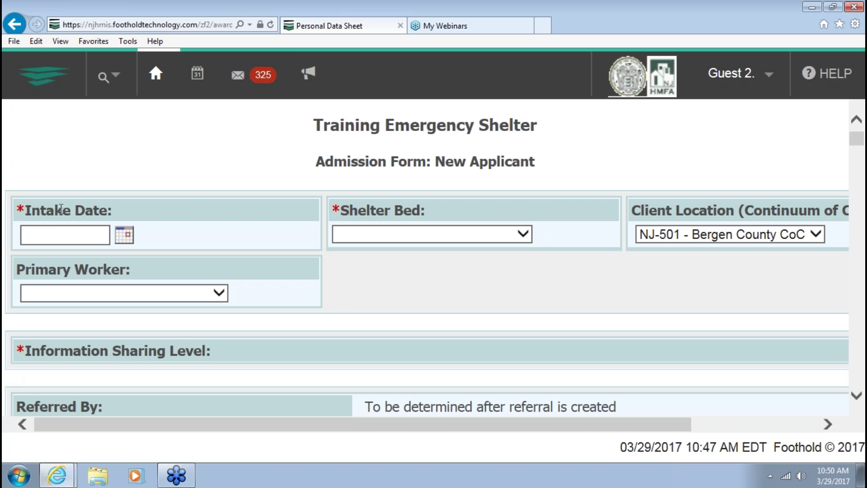
# Enter intake date 10/29/17 and assign shelter bed 123 Main Street #20
pyautogui.click(58, 233)
pyautogui.write('10/29/')
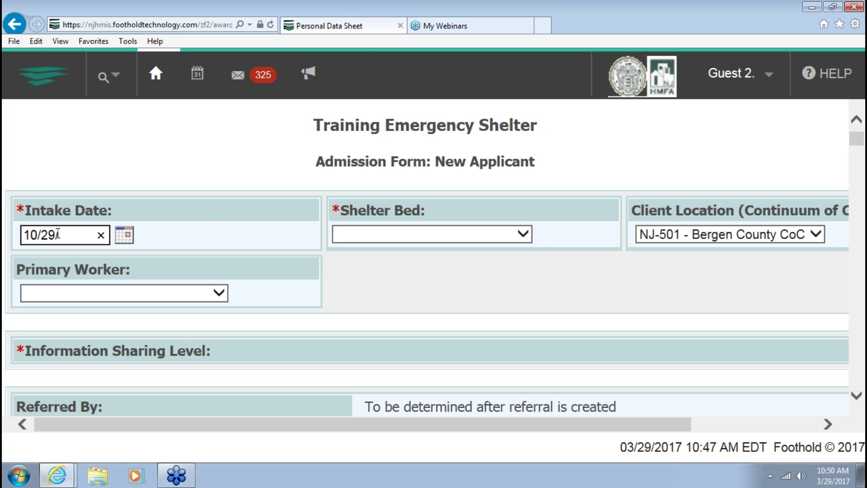
pyautogui.write('16')
pyautogui.press('BackSpace')
pyautogui.write('7')
pyautogui.click(472, 241)
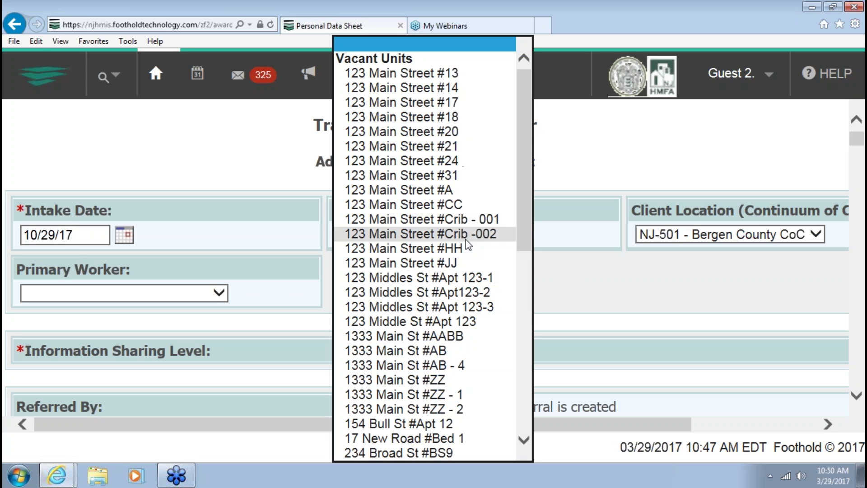
pyautogui.click(433, 132)
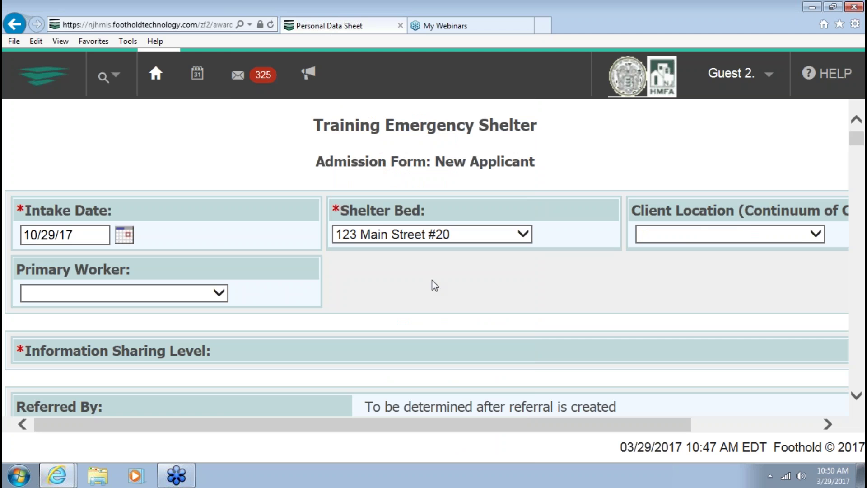
# Choose the guest user as the applicant's primary worker
pyautogui.click(174, 295)
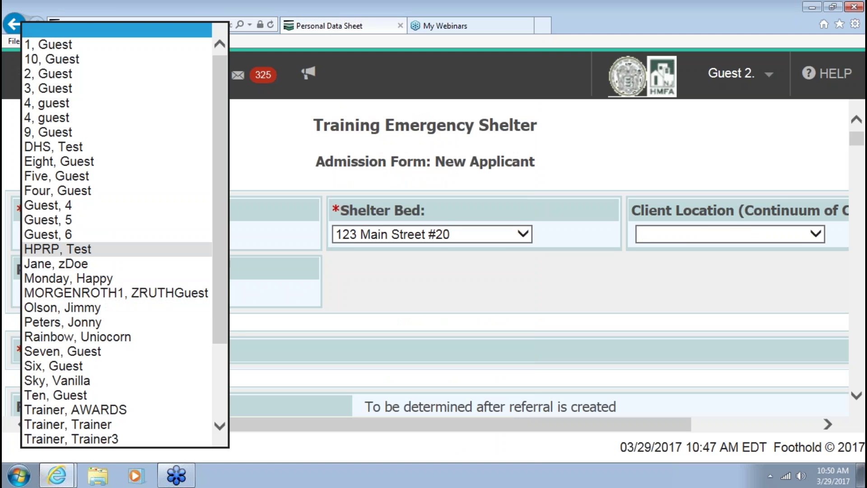
pyautogui.click(68, 234)
pyautogui.click(498, 336)
pyautogui.scroll(-3, 497, 337)
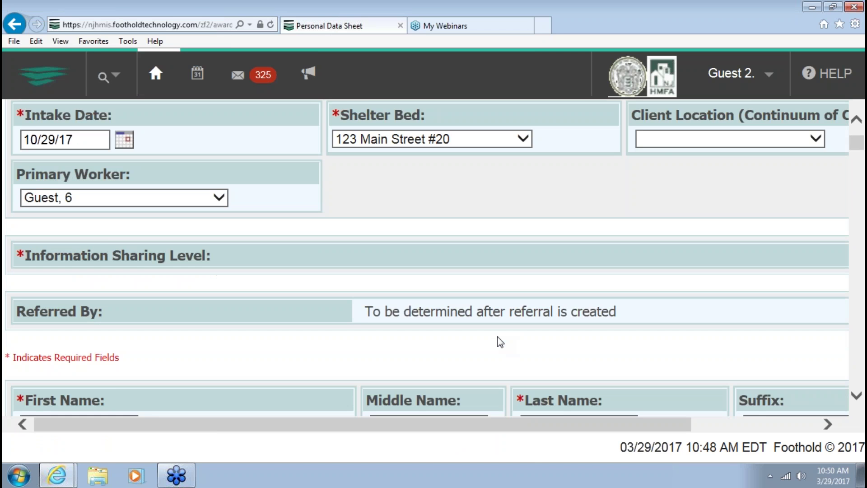
pyautogui.scroll(-5, 498, 337)
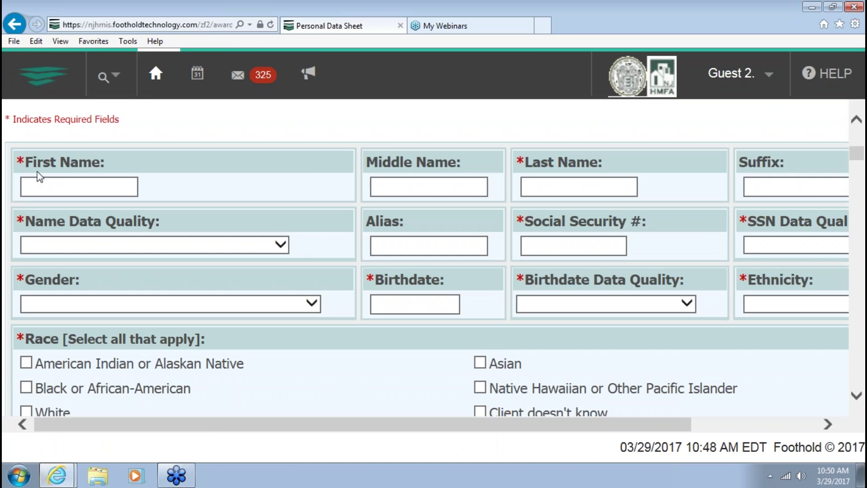
# Enter the applicant's first and last name and mark the name as fully reported
pyautogui.click(66, 189)
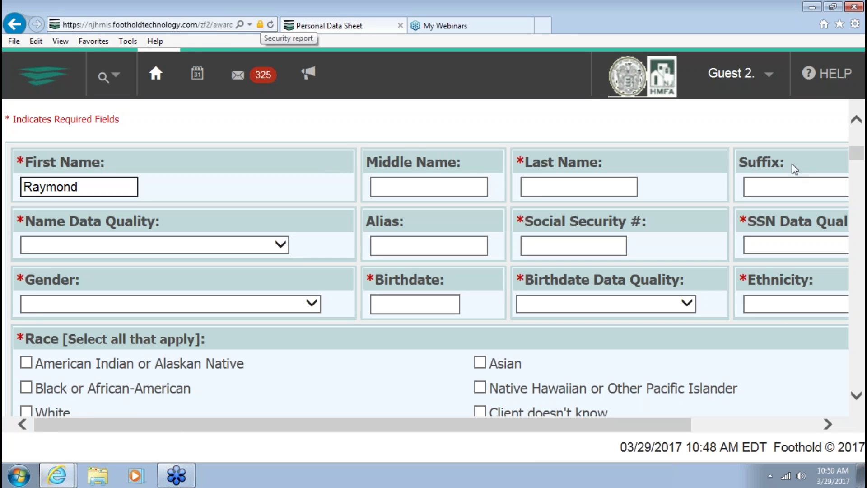
pyautogui.click(610, 187)
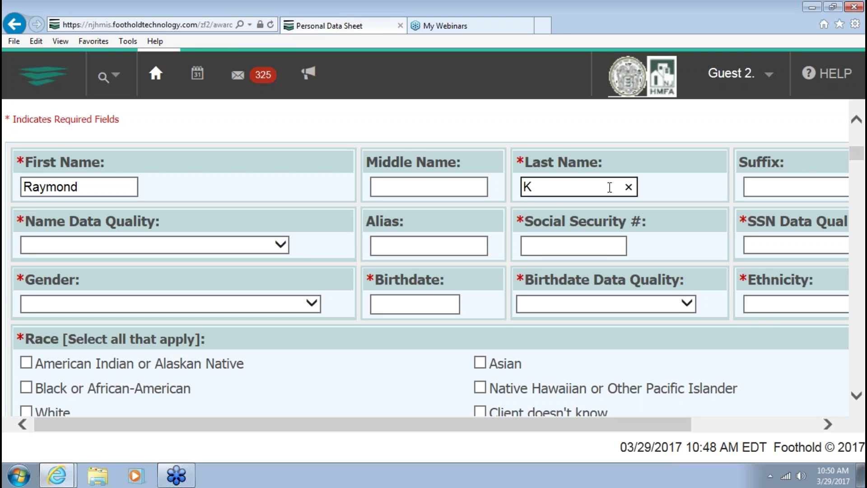
pyautogui.click(49, 243)
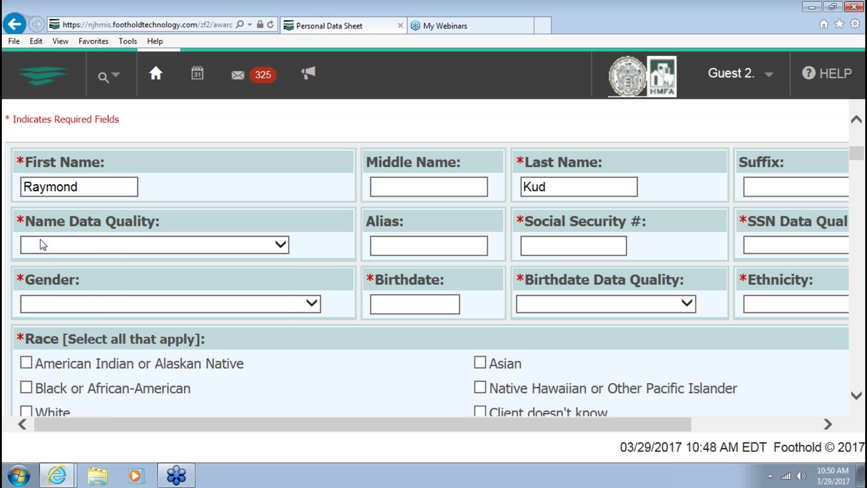
pyautogui.click(132, 256)
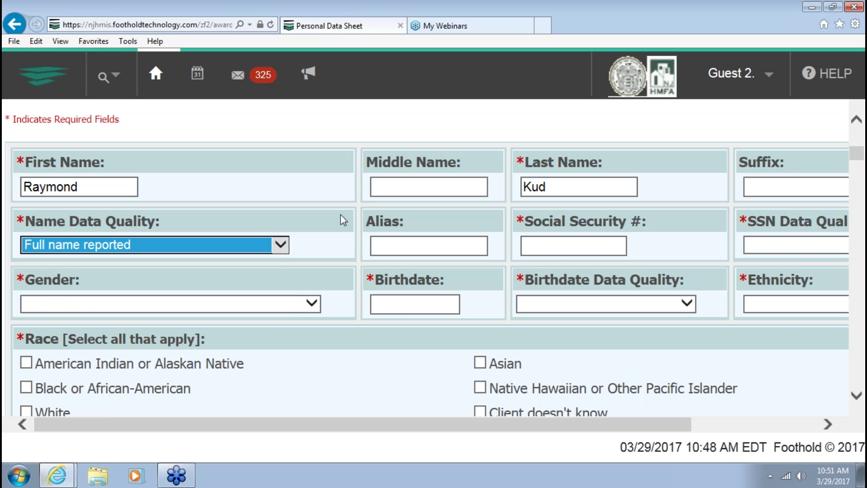
# Enter the applicant's SSN with Full SSN reported quality and set gender to Male
pyautogui.click(560, 245)
pyautogui.write('1')
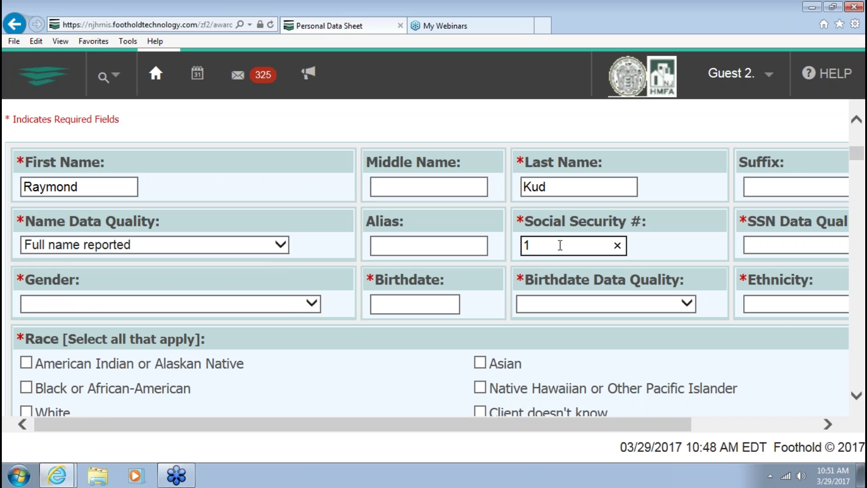
pyautogui.write('23456789')
pyautogui.click(763, 247)
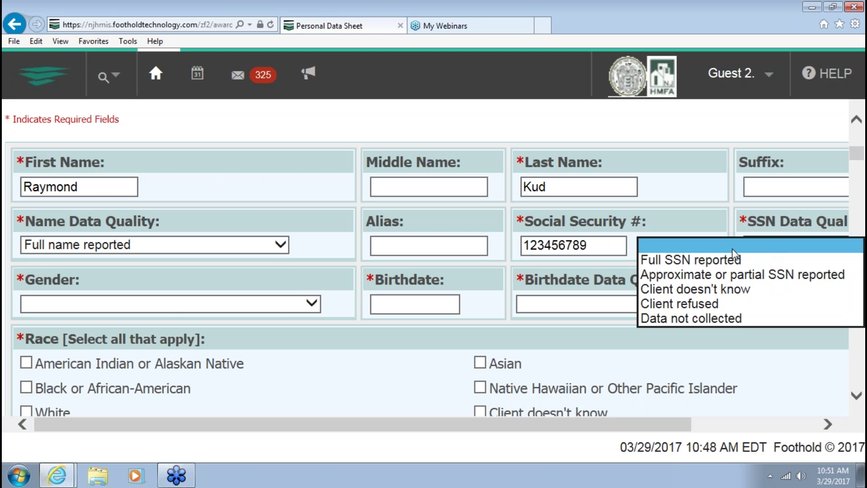
pyautogui.press('Return')
pyautogui.click(173, 308)
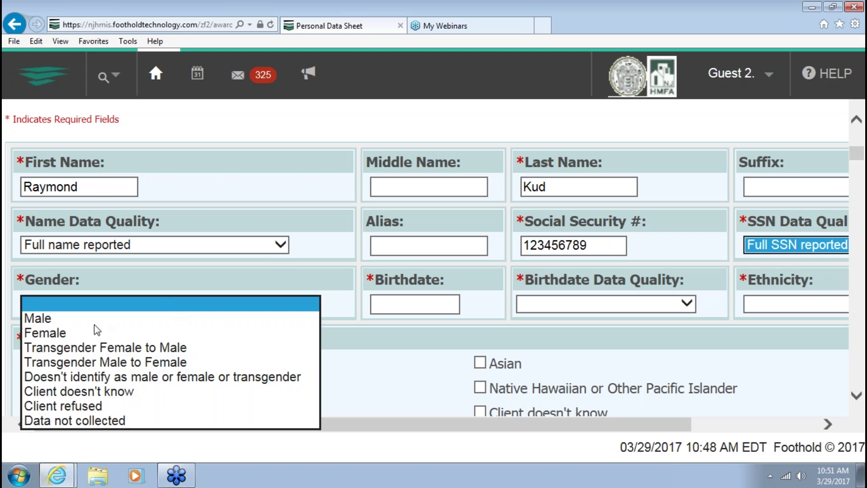
pyautogui.click(238, 319)
# Enter birthdate 10/1/1970 as fully reported and set ethnicity to Non-Hispanic / Non-Latino
pyautogui.click(416, 303)
pyautogui.write('10/')
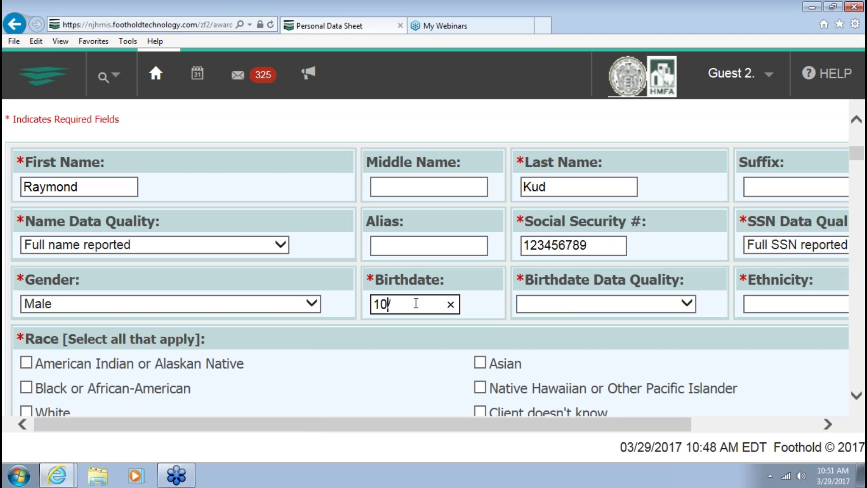
pyautogui.write('1/1970')
pyautogui.click(538, 309)
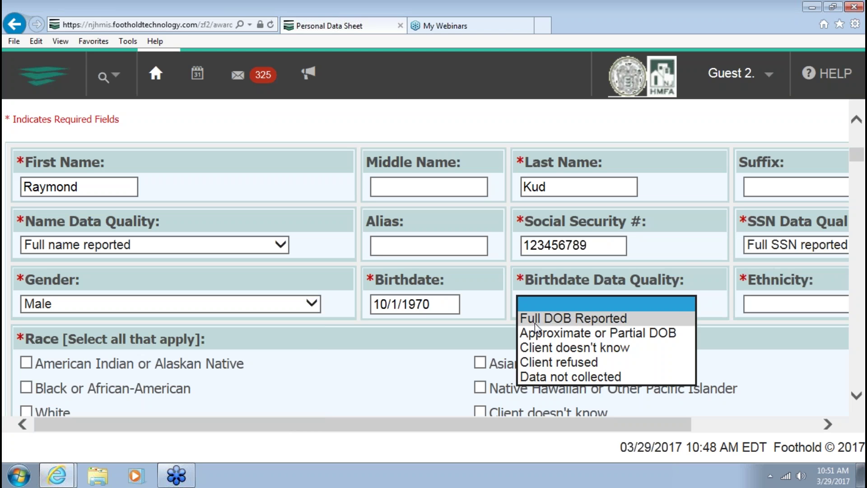
pyautogui.click(537, 319)
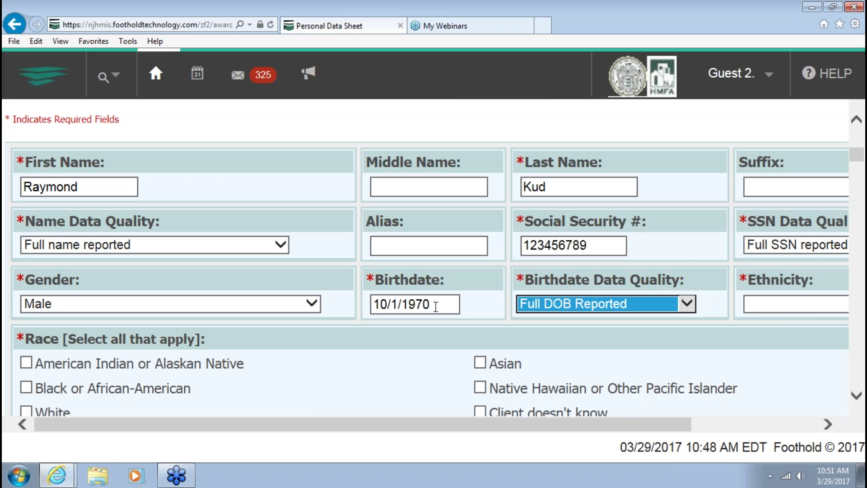
pyautogui.click(793, 300)
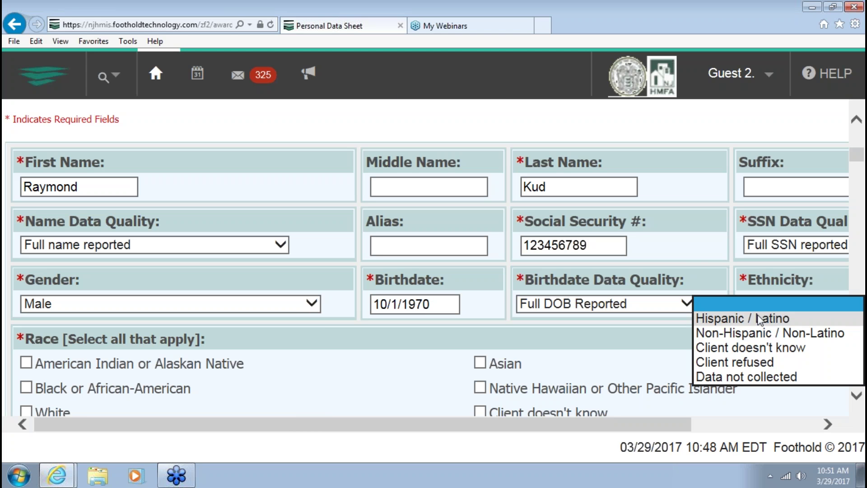
pyautogui.click(764, 334)
# Mark the applicant's race as White and veteran status as No
pyautogui.scroll(-1, 330, 367)
pyautogui.click(26, 365)
pyautogui.scroll(-4, 217, 364)
pyautogui.click(99, 276)
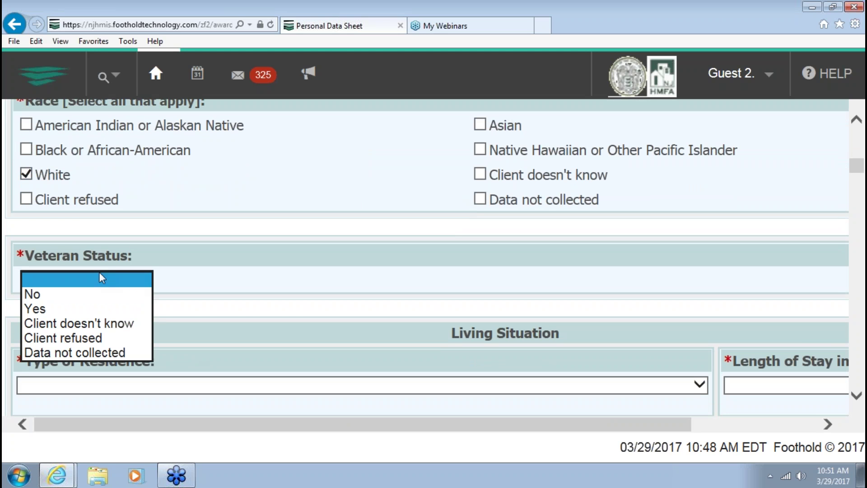
pyautogui.click(82, 298)
# Set residence type to hotel/motel paid without voucher, with a 90-days-to-one-year stay
pyautogui.scroll(-2, 96, 337)
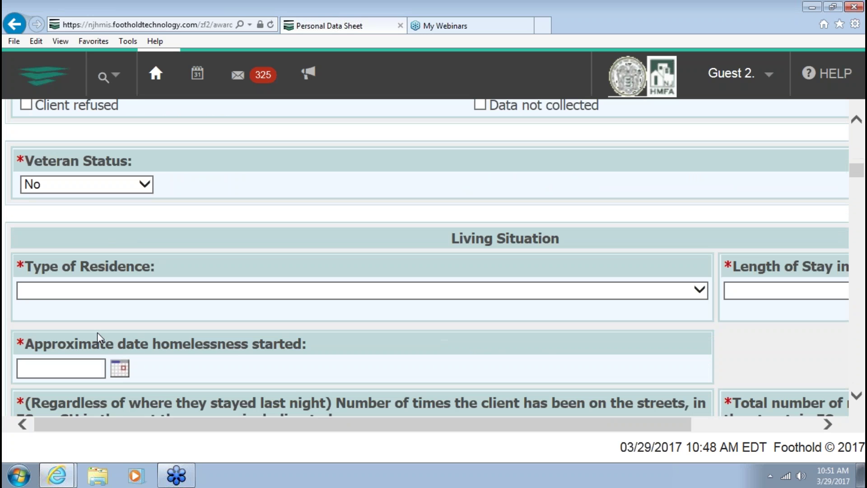
pyautogui.click(80, 295)
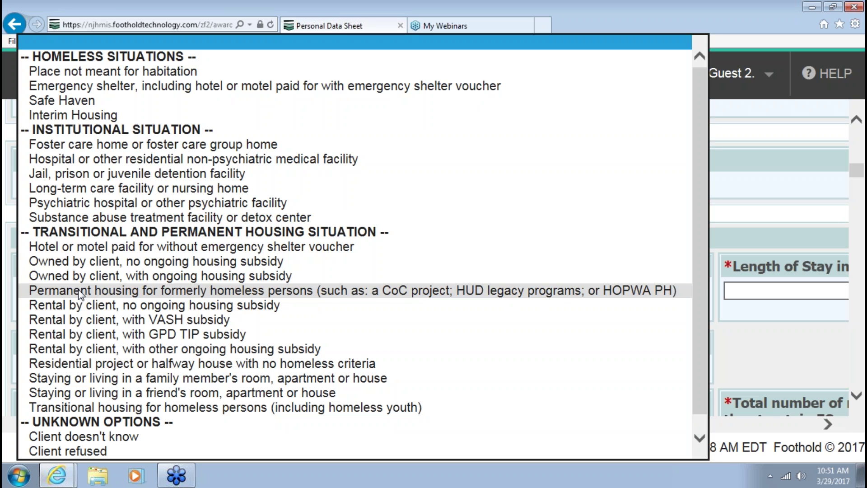
pyautogui.click(80, 251)
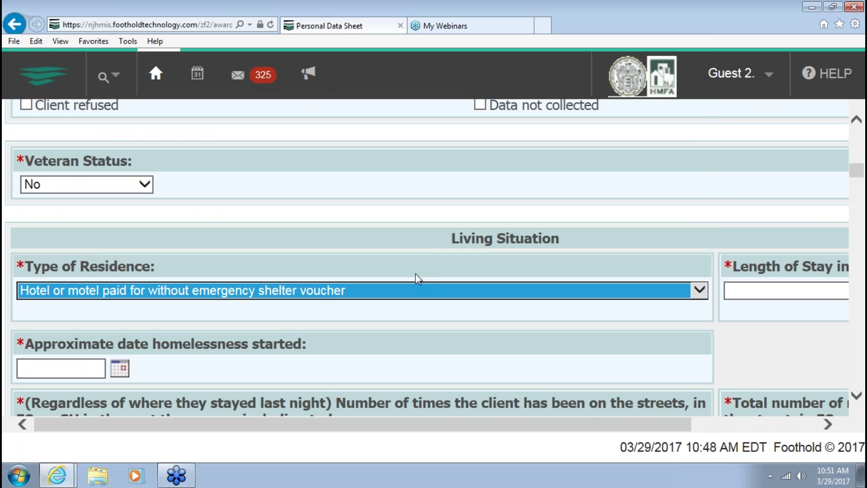
pyautogui.click(420, 262)
pyautogui.click(761, 291)
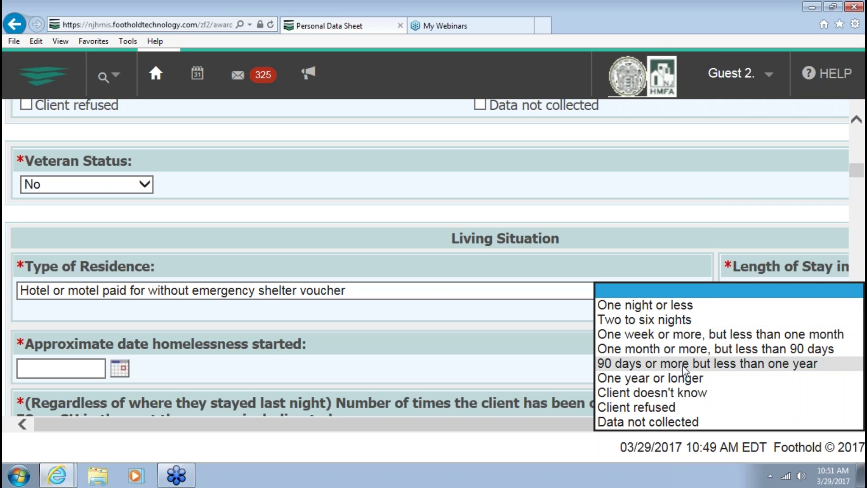
pyautogui.click(641, 363)
pyautogui.scroll(-2, 599, 354)
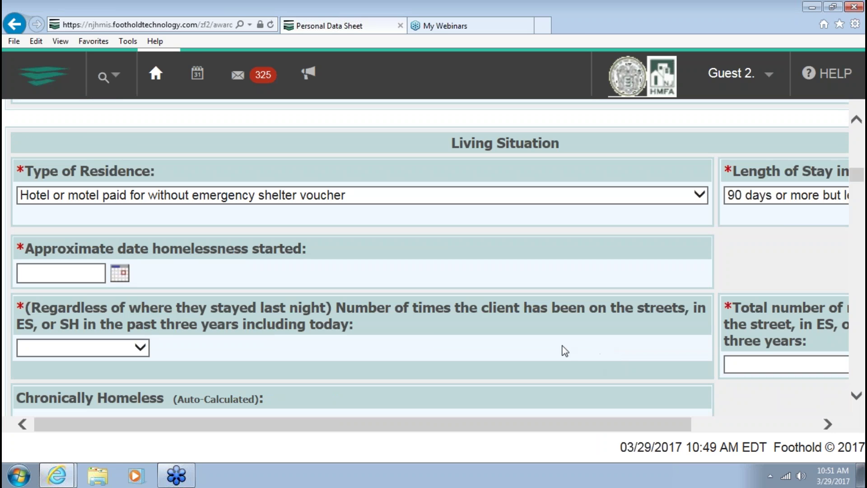
# Record homelessness starting 10/1/2012, one time on the streets, more than 12 months total
pyautogui.click(79, 276)
pyautogui.write('10/1/2012')
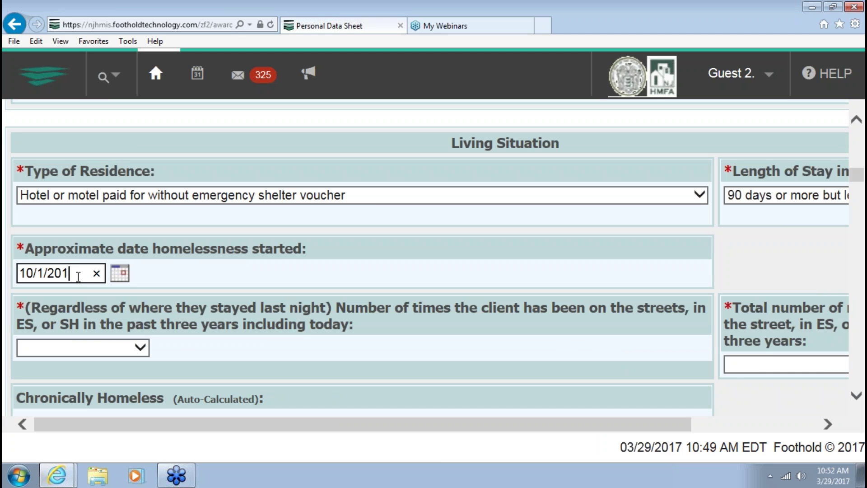
pyautogui.click(66, 357)
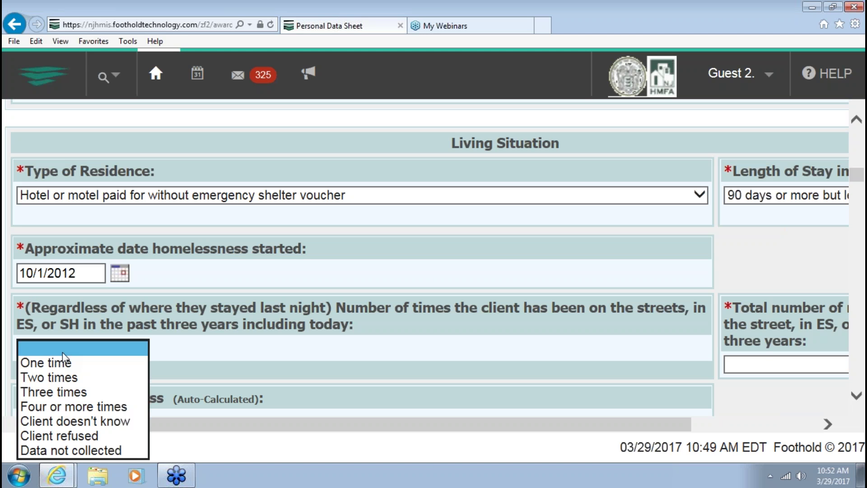
pyautogui.click(63, 362)
pyautogui.click(780, 371)
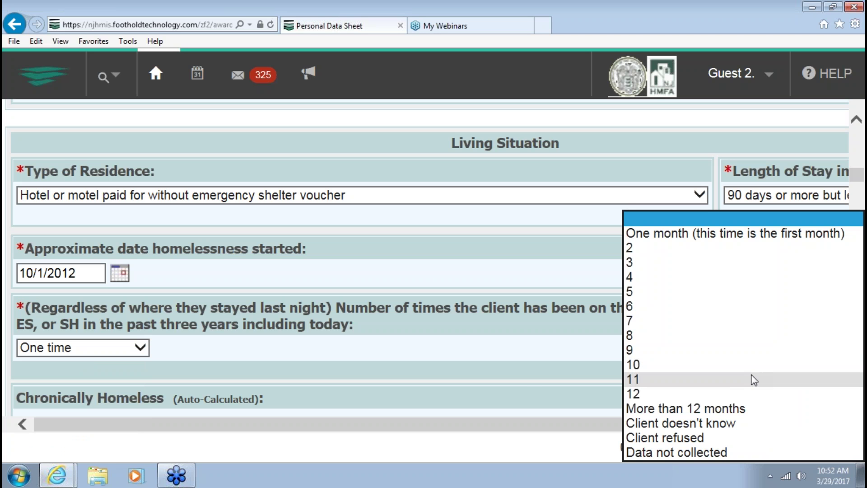
pyautogui.click(721, 409)
pyautogui.click(528, 383)
pyautogui.scroll(-5, 527, 383)
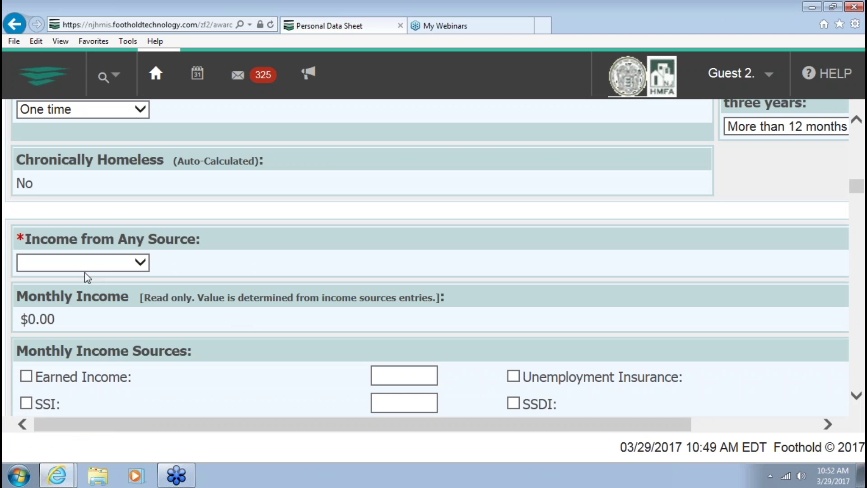
# Answer Yes to income from any source with $140 General Public Assistance
pyautogui.click(79, 266)
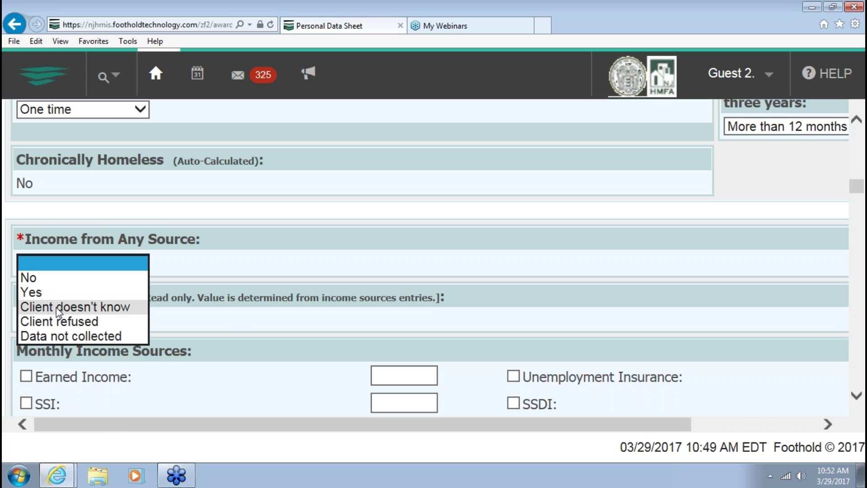
pyautogui.click(61, 292)
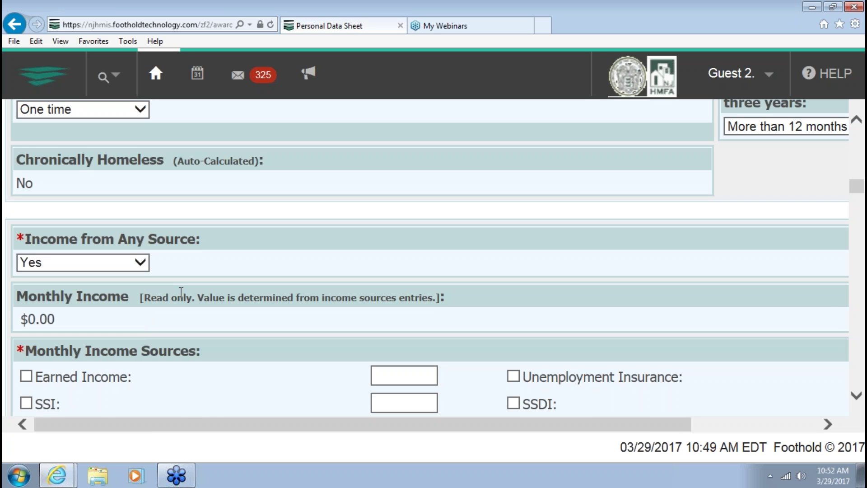
pyautogui.scroll(-4, 181, 292)
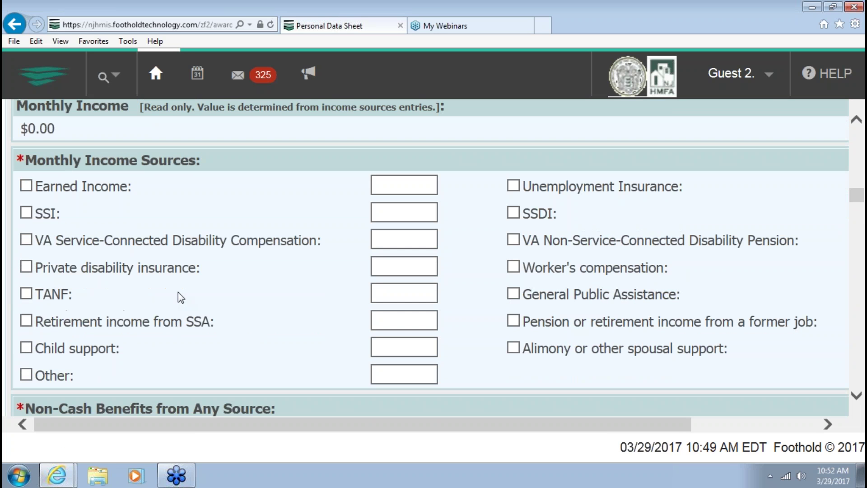
pyautogui.click(513, 294)
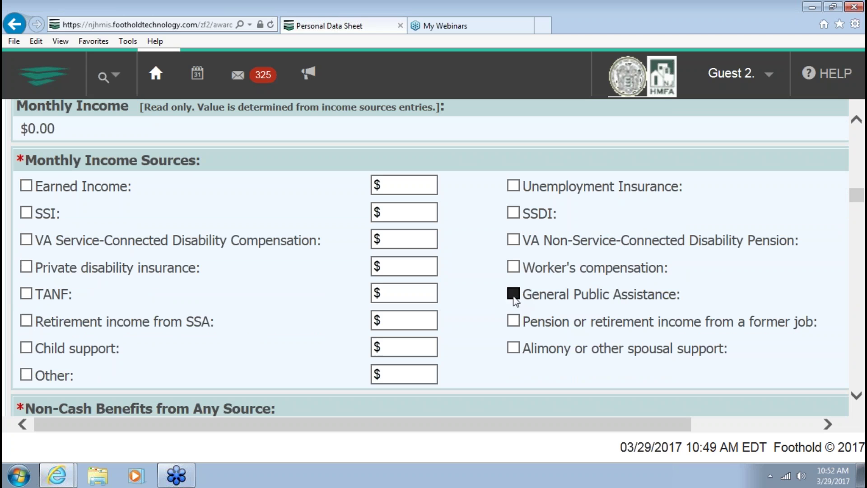
pyautogui.moveTo(614, 421); pyautogui.dragTo(712, 413)
pyautogui.click(766, 291)
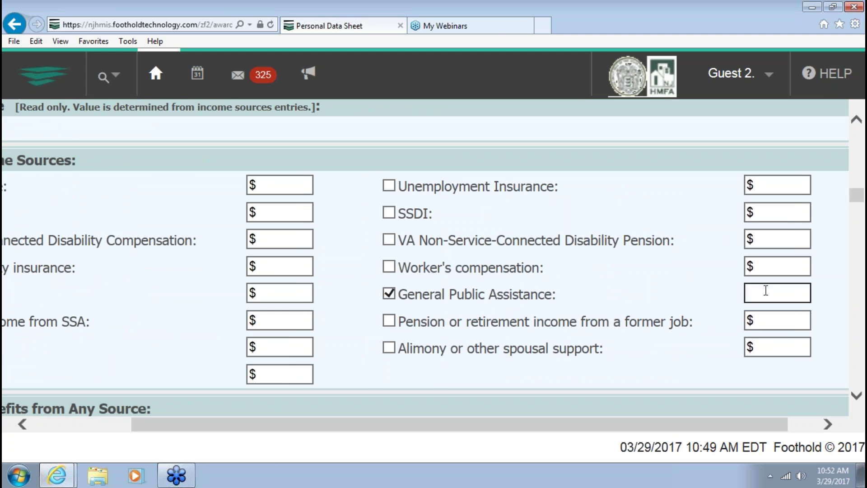
pyautogui.write('$140')
pyautogui.moveTo(465, 427); pyautogui.dragTo(300, 429)
pyautogui.scroll(-3, 283, 389)
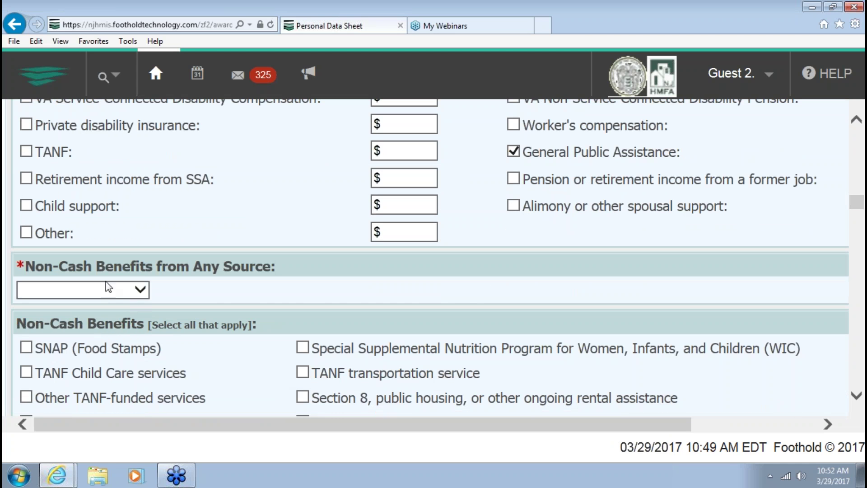
# Mark SNAP as a non-cash benefit and record health insurance coverage through MEDICAID
pyautogui.click(107, 287)
pyautogui.click(44, 318)
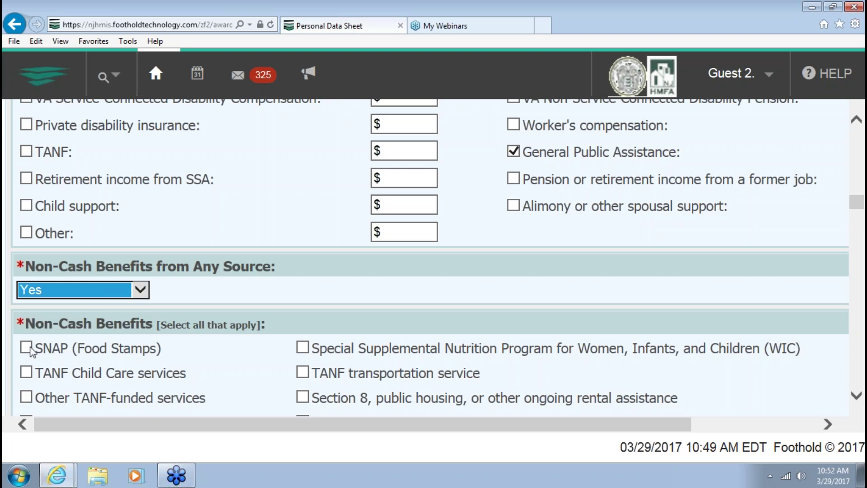
pyautogui.click(149, 349)
pyautogui.scroll(-5, 158, 327)
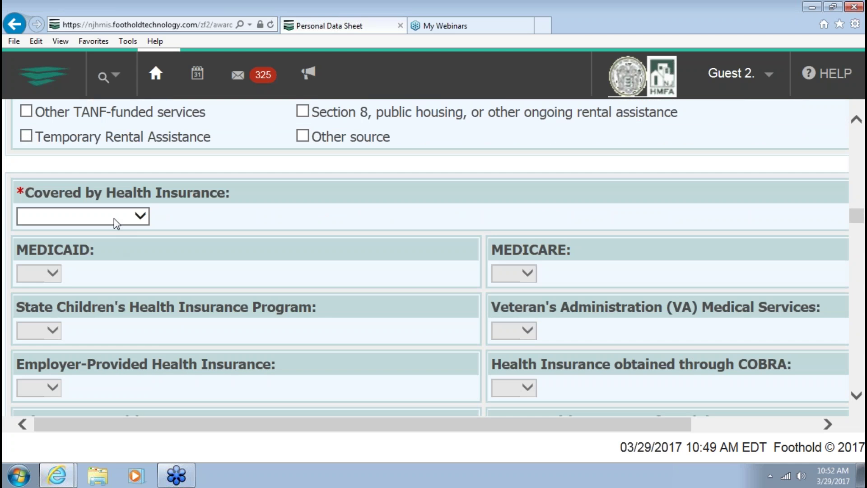
pyautogui.click(90, 217)
pyautogui.click(31, 246)
pyautogui.click(39, 273)
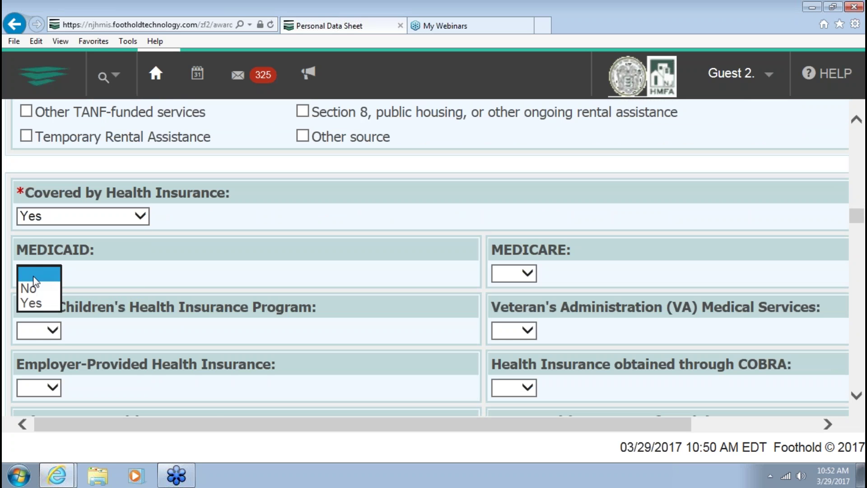
pyautogui.click(38, 305)
# Answer No for physical, developmental, chronic health, HIV/AIDS and mental health conditions
pyautogui.scroll(-7, 112, 285)
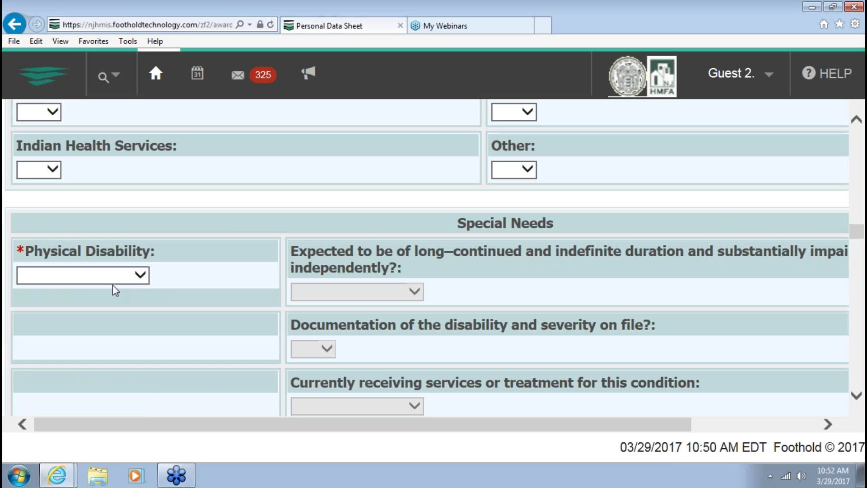
pyautogui.click(112, 281)
pyautogui.click(78, 293)
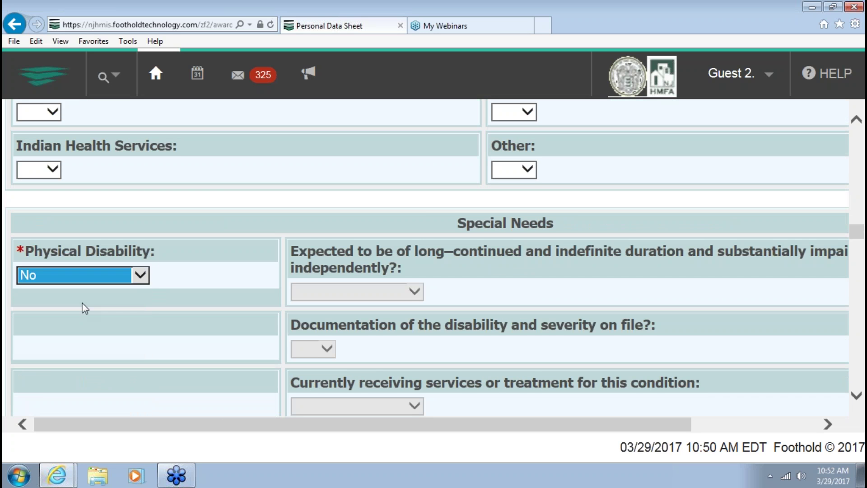
pyautogui.scroll(-1, 85, 308)
pyautogui.scroll(-3, 85, 309)
pyautogui.click(80, 319)
pyautogui.click(74, 335)
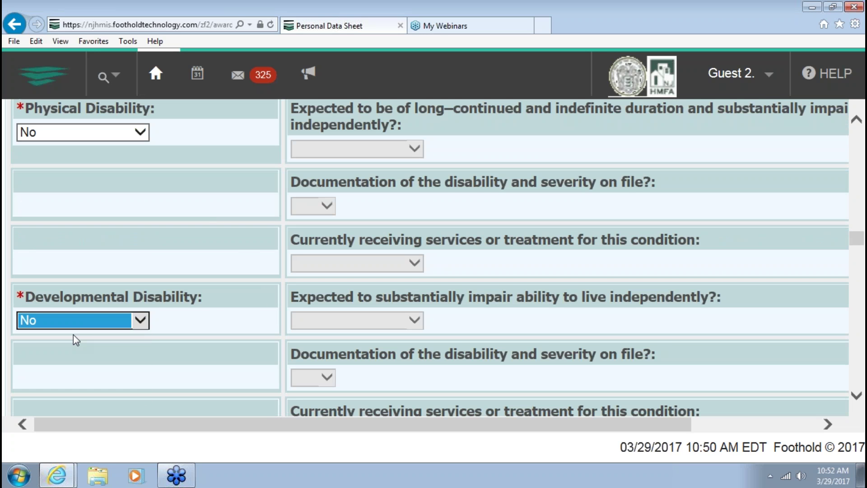
pyautogui.scroll(-4, 73, 335)
pyautogui.click(62, 304)
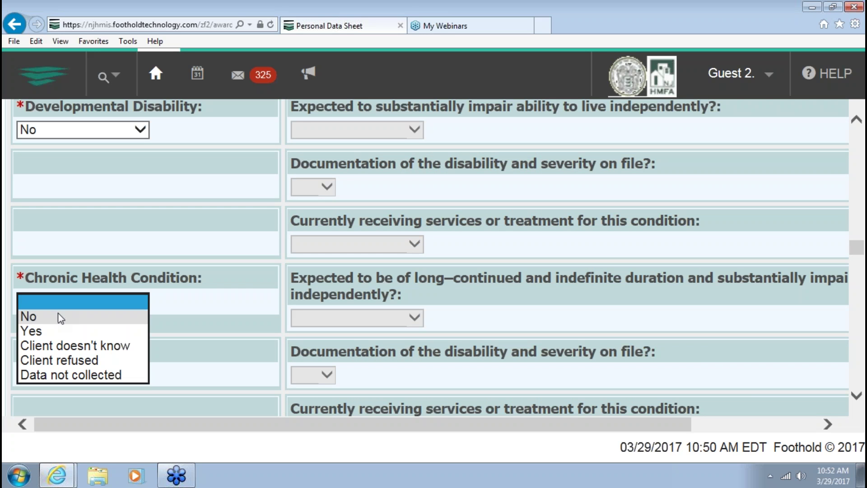
pyautogui.click(65, 329)
pyautogui.scroll(-5, 65, 329)
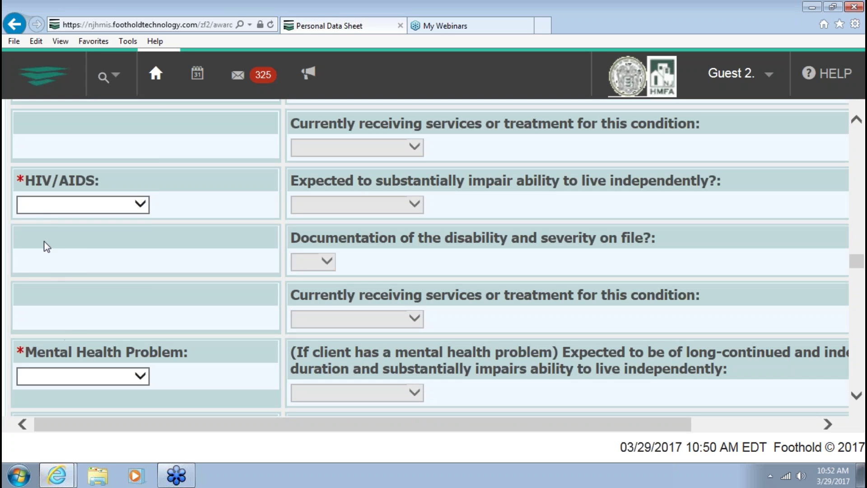
pyautogui.click(45, 205)
pyautogui.click(34, 217)
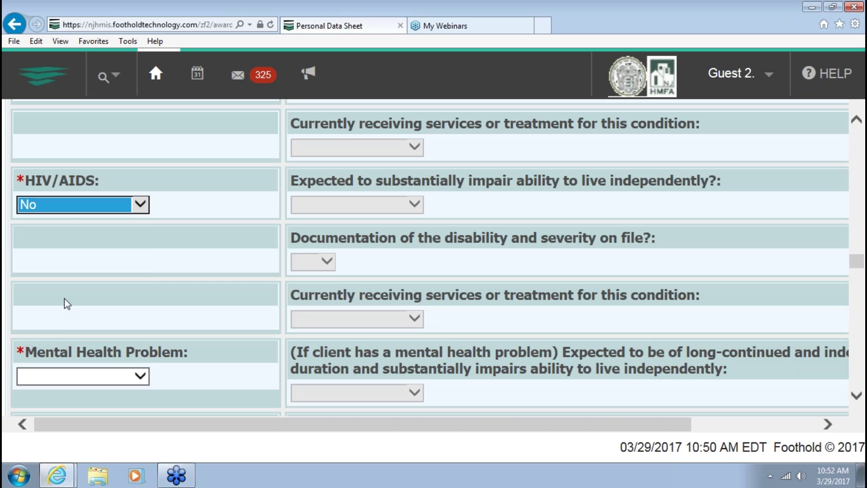
pyautogui.scroll(-1, 64, 303)
pyautogui.scroll(-3, 64, 299)
pyautogui.click(60, 235)
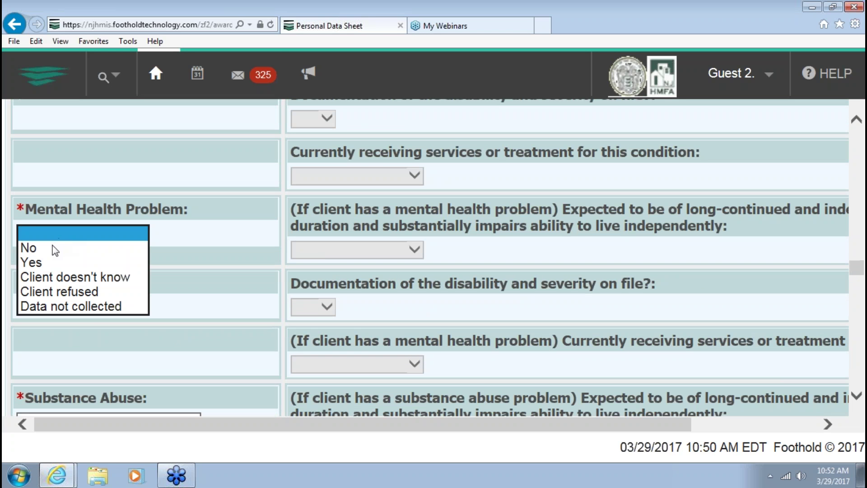
pyautogui.click(54, 249)
# Set Substance Abuse to Alcohol abuse: not long-continued, documentation on file, no current treatment
pyautogui.scroll(-3, 88, 292)
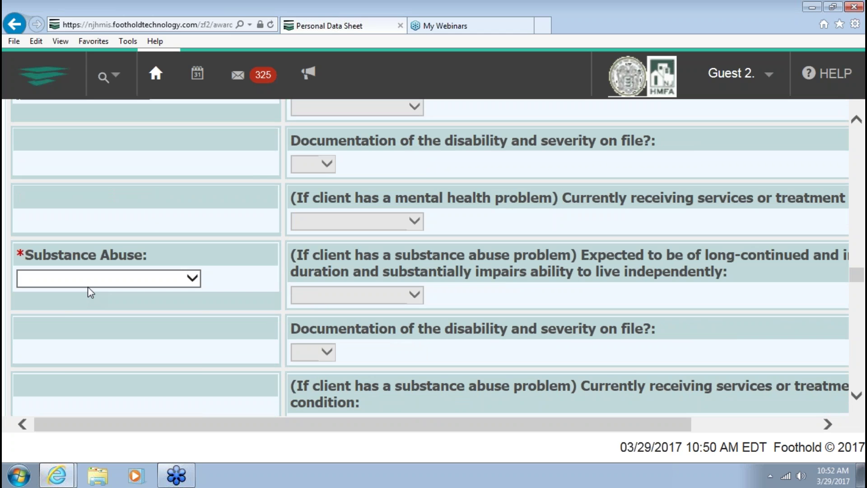
pyautogui.click(88, 286)
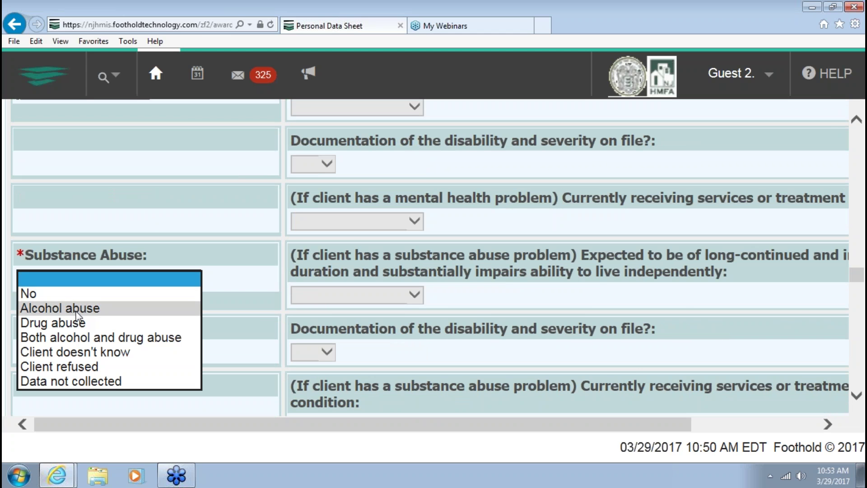
pyautogui.click(289, 276)
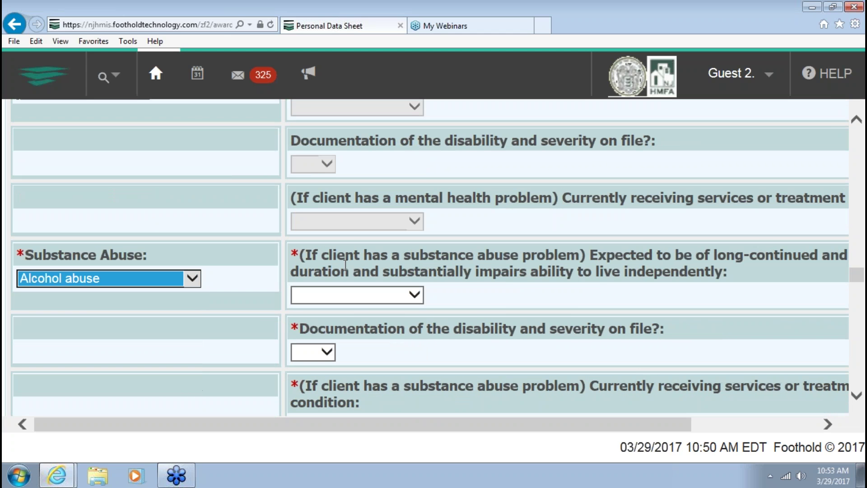
pyautogui.click(353, 296)
pyautogui.click(345, 307)
pyautogui.scroll(-3, 295, 295)
pyautogui.click(313, 209)
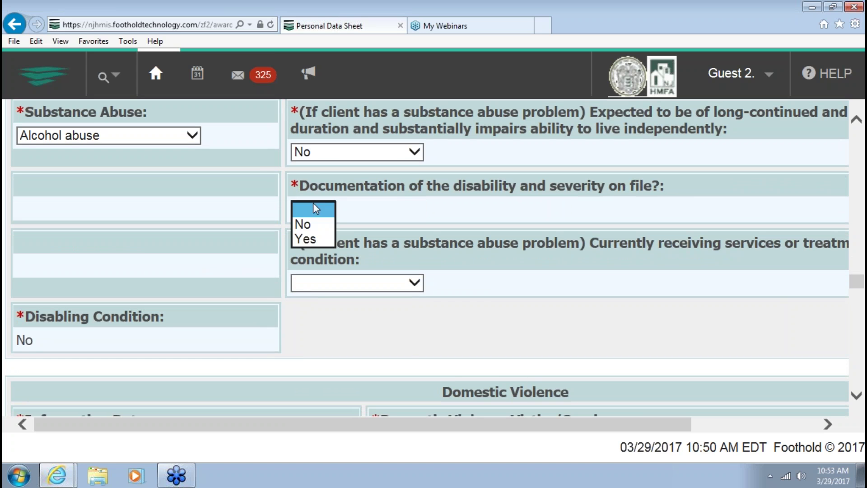
pyautogui.click(307, 238)
pyautogui.click(327, 280)
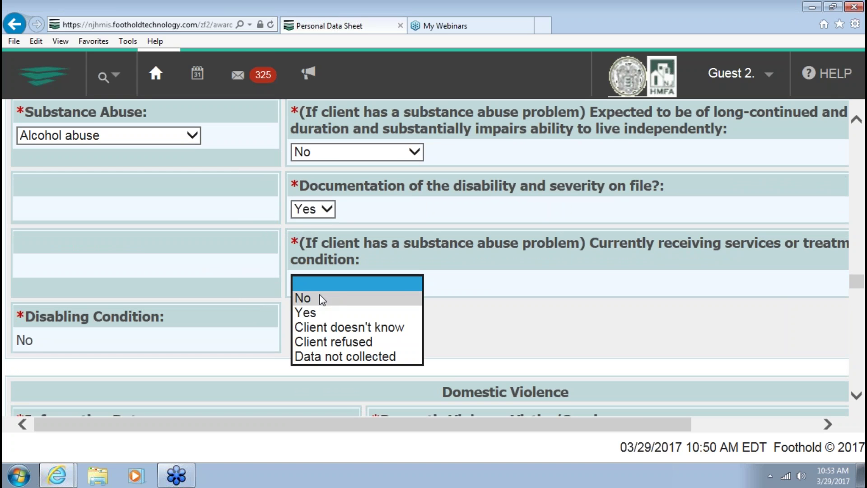
pyautogui.click(324, 298)
pyautogui.click(244, 297)
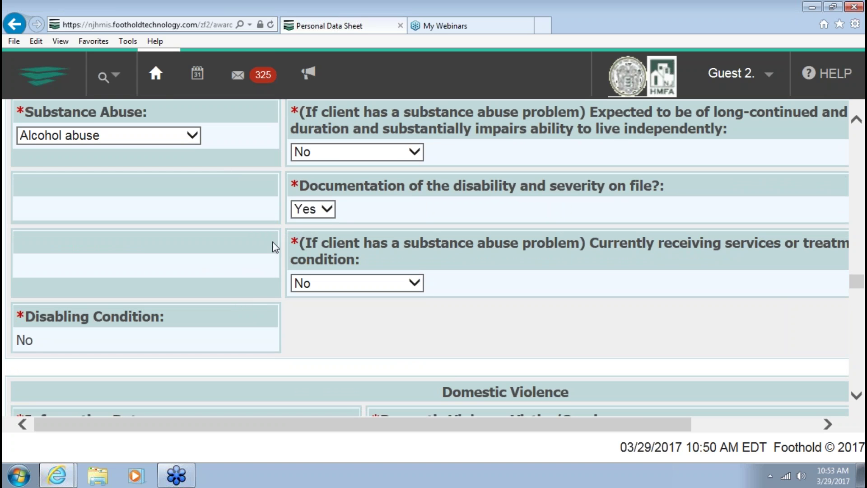
pyautogui.scroll(-3, 271, 242)
pyautogui.scroll(-3, 271, 242)
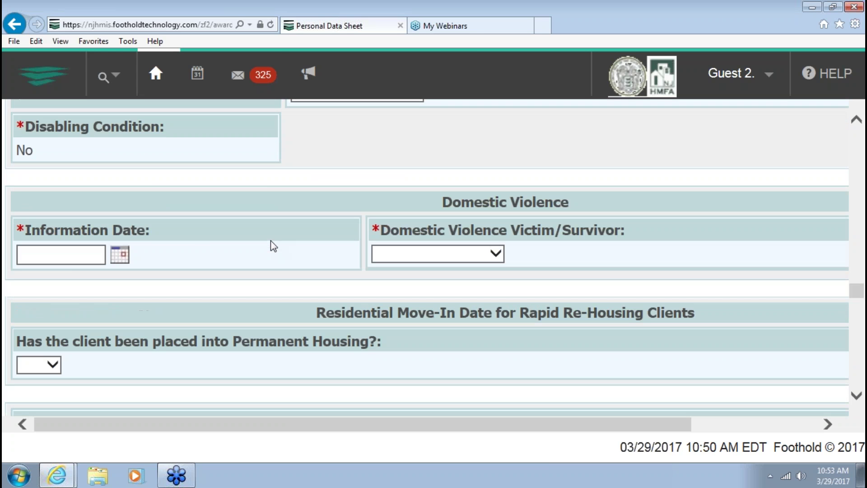
# Record No for domestic violence victim/survivor, with the information date corrected to 10/1/16
pyautogui.click(69, 254)
pyautogui.write('10/1/17')
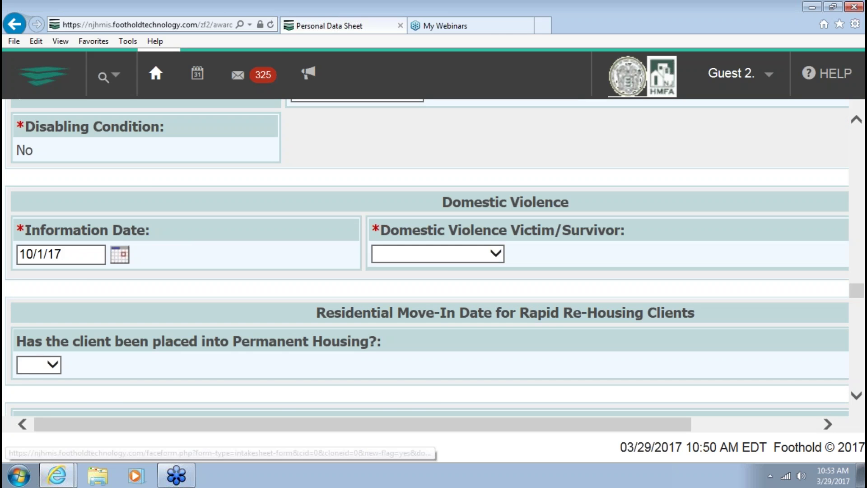
pyautogui.click(377, 256)
pyautogui.click(379, 269)
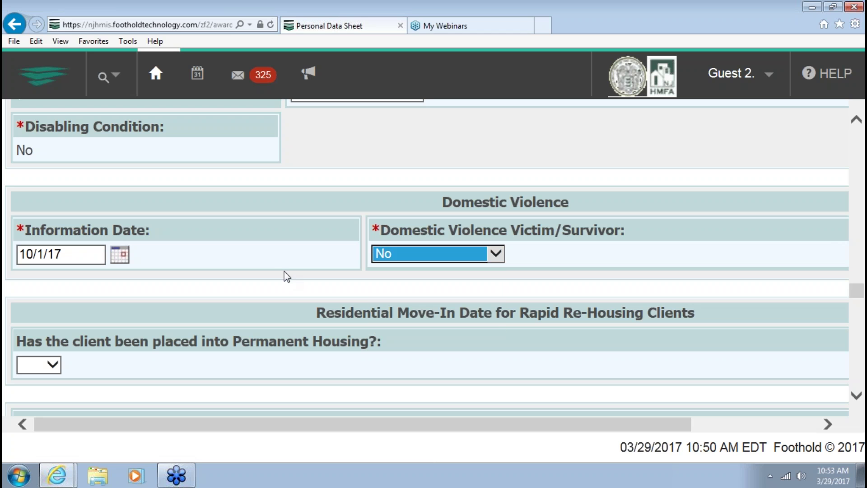
pyautogui.click(74, 258)
pyautogui.press('BackSpace')
pyautogui.write('6')
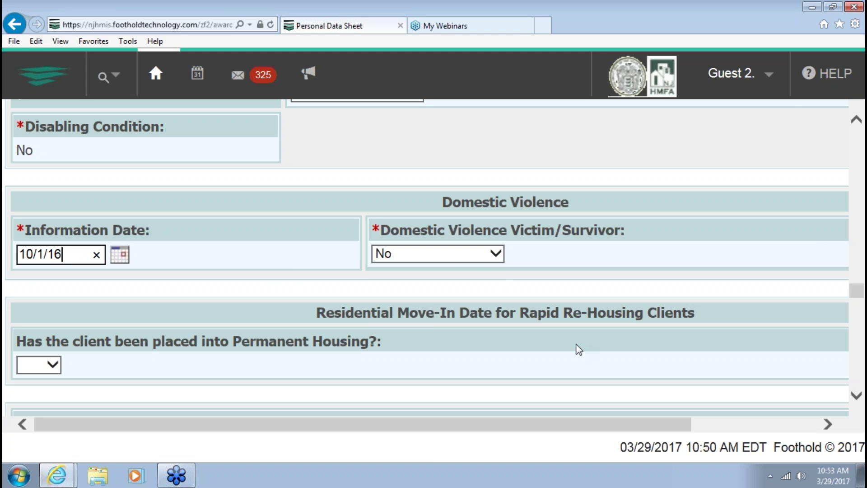
pyautogui.click(401, 364)
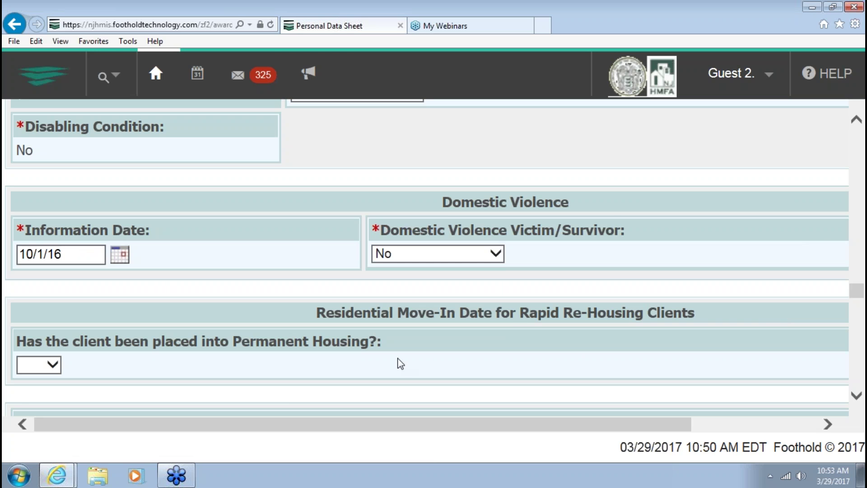
# Correct the intake date so its year ends in 6
pyautogui.scroll(-1, 400, 364)
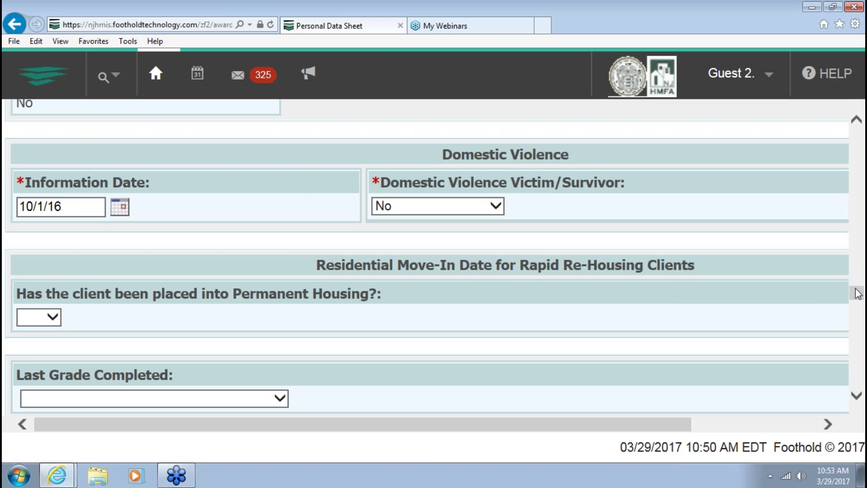
pyautogui.moveTo(859, 297); pyautogui.dragTo(857, 135)
pyautogui.click(81, 236)
pyautogui.press('BackSpace')
pyautogui.write('6+')
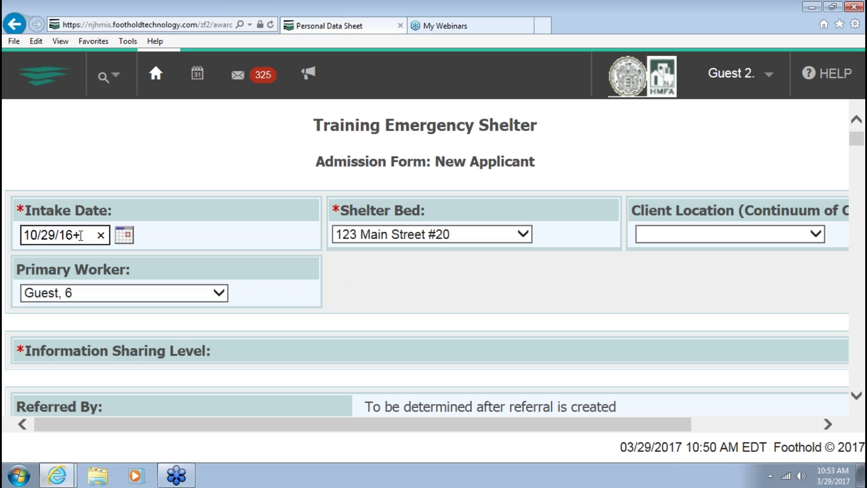
pyautogui.press('BackSpace')
pyautogui.moveTo(855, 139); pyautogui.dragTo(858, 306)
# Set the family type to Individual Male and bring up the homeless cause choices
pyautogui.scroll(-2, 17, 250)
pyautogui.click(45, 257)
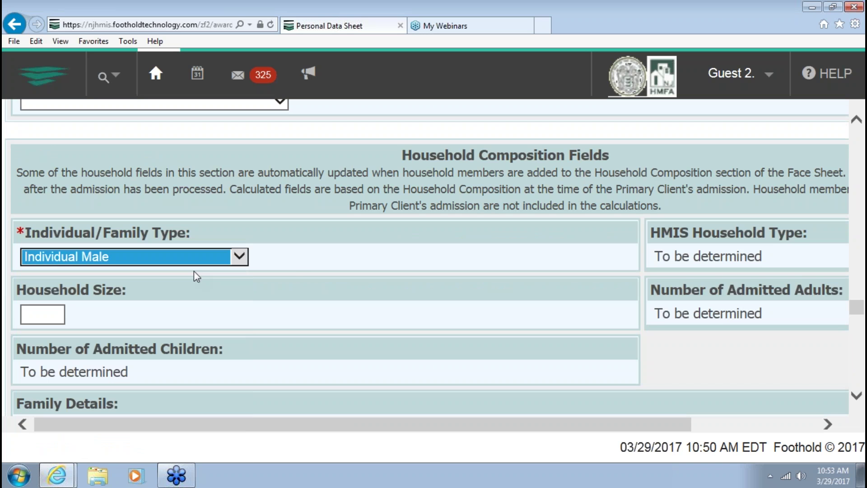
pyautogui.scroll(-3, 291, 267)
pyautogui.scroll(-3, 291, 267)
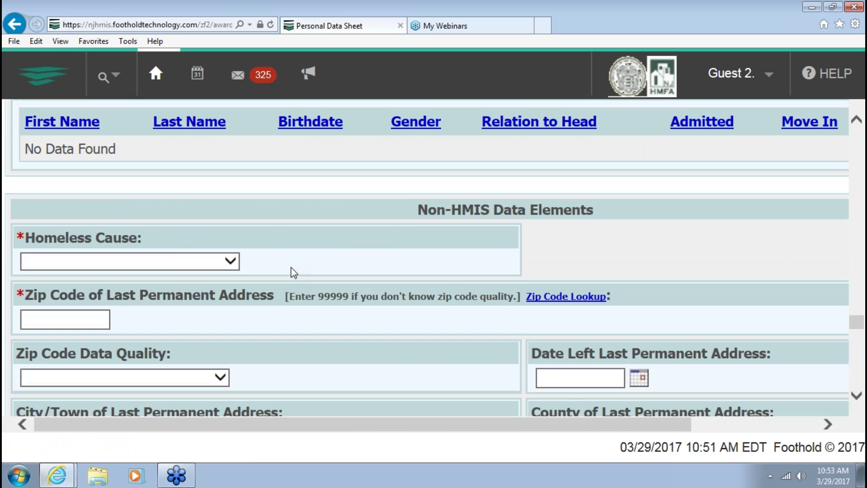
pyautogui.click(162, 239)
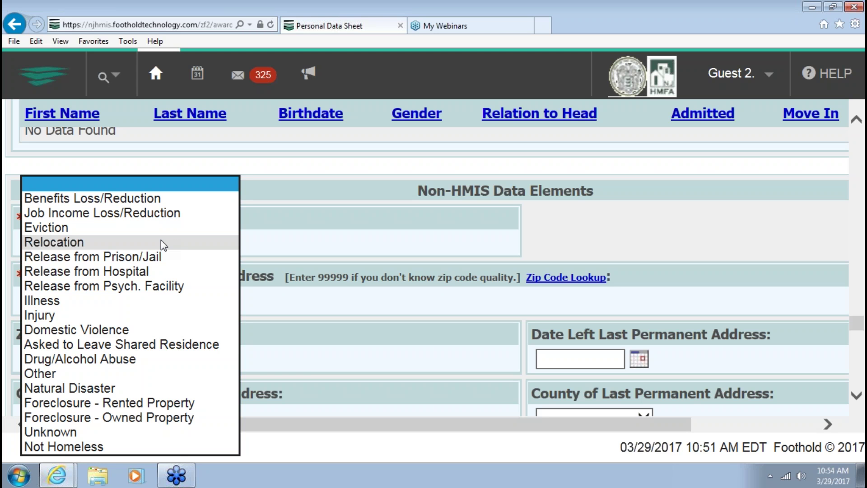
# Set homeless cause to Unknown, fill in the last permanent zip code, and mark not a student
pyautogui.click(135, 435)
pyautogui.click(32, 303)
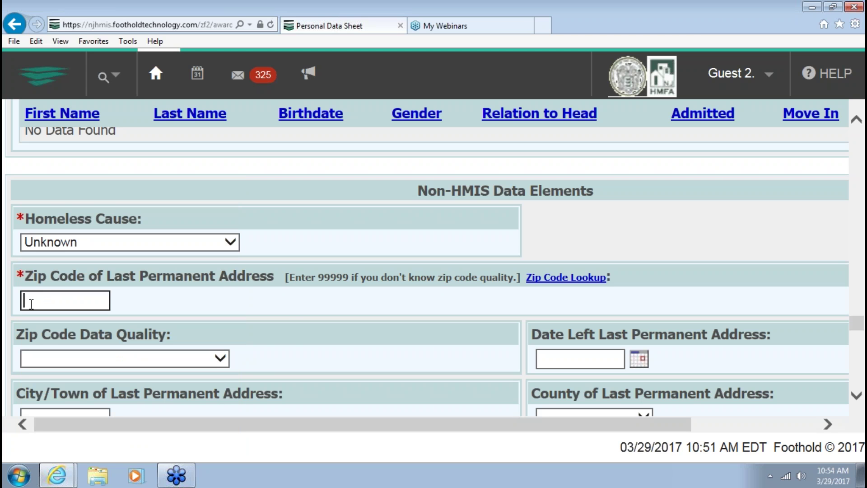
pyautogui.write('08865')
pyautogui.scroll(-6, 159, 324)
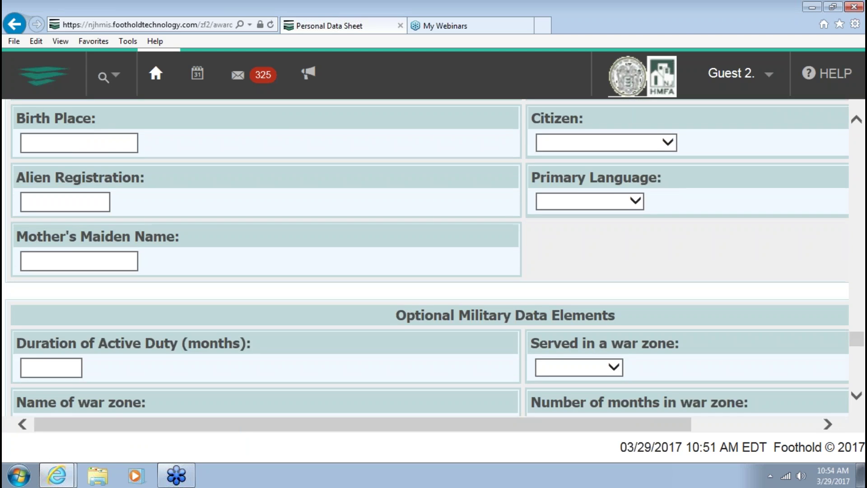
pyautogui.scroll(-5, 434, 258)
pyautogui.click(88, 289)
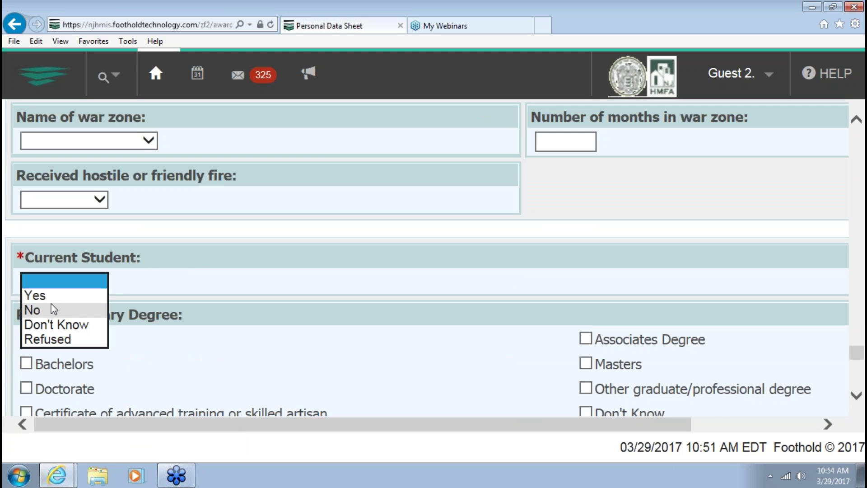
pyautogui.click(54, 303)
# Answer No for vocational certificate, marital status Single, seek Shelter/Housing, and submit the admission
pyautogui.scroll(-2, 148, 294)
pyautogui.scroll(-1, 147, 294)
pyautogui.click(63, 303)
pyautogui.click(58, 331)
pyautogui.click(189, 320)
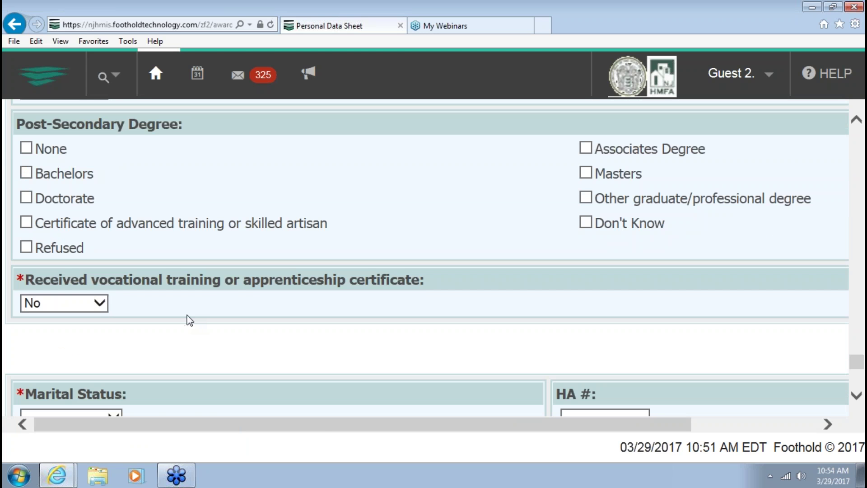
pyautogui.scroll(-3, 188, 319)
pyautogui.click(63, 227)
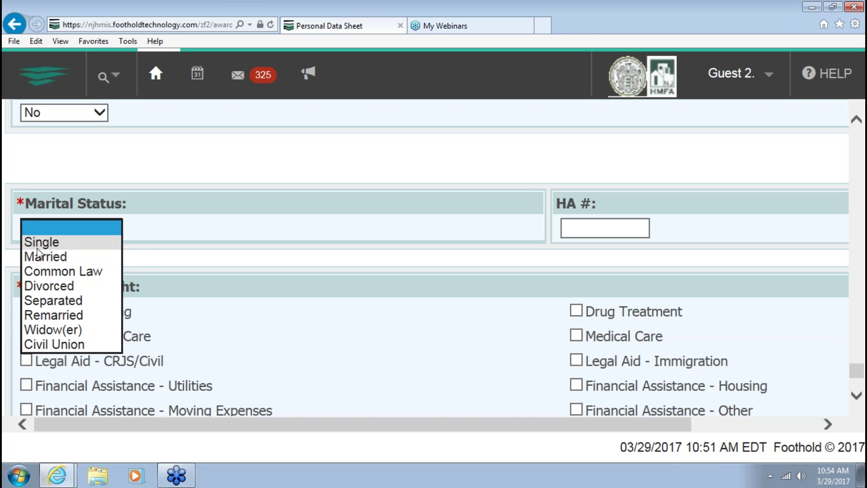
pyautogui.click(36, 244)
pyautogui.scroll(-1, 147, 252)
pyautogui.scroll(-1, 147, 251)
pyautogui.click(26, 216)
pyautogui.click(342, 391)
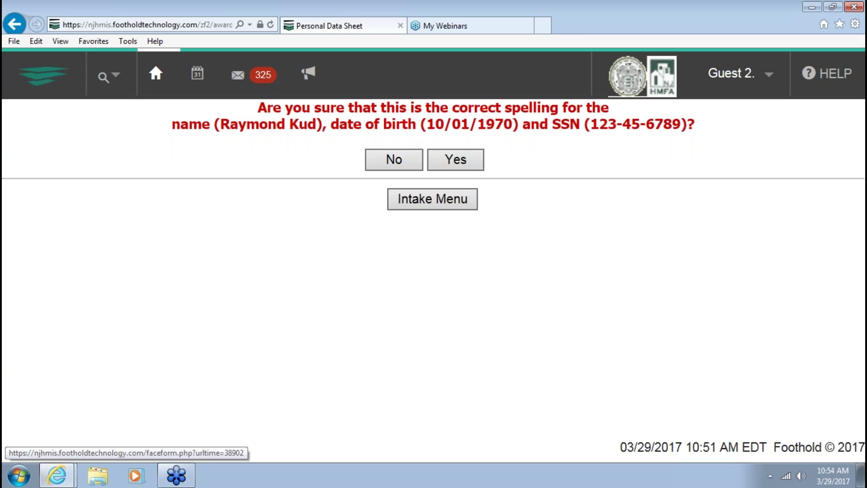
# Confirm the applicant's name, birthdate and SSN, and save consent option a) to share information
pyautogui.click(465, 155)
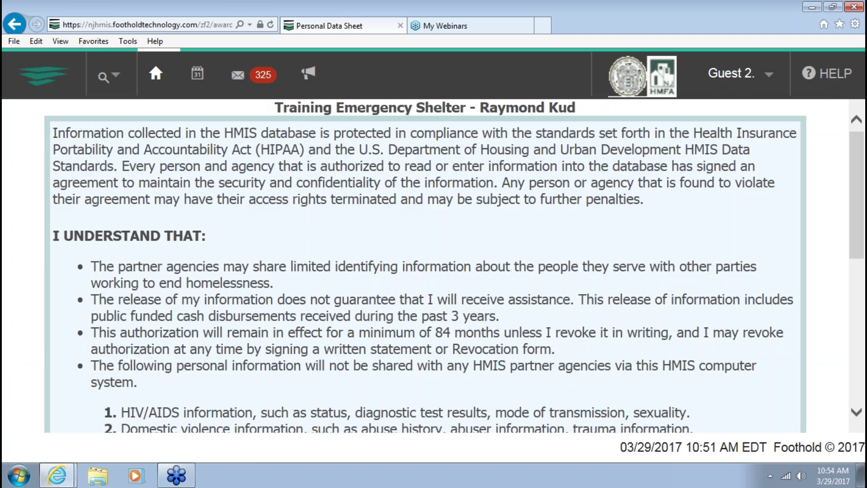
pyautogui.scroll(-8, 439, 186)
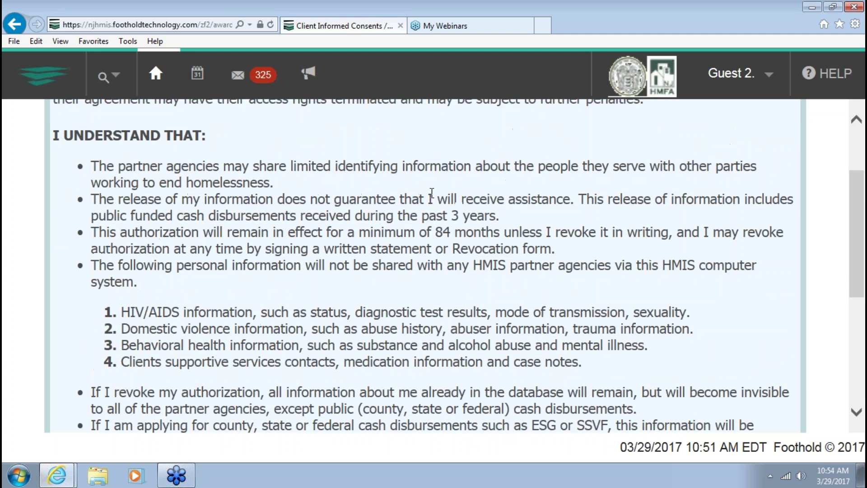
pyautogui.click(64, 288)
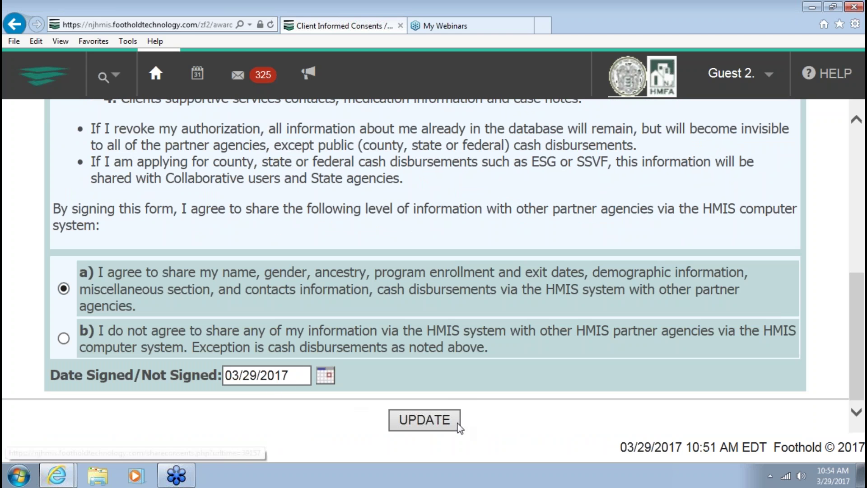
pyautogui.click(424, 419)
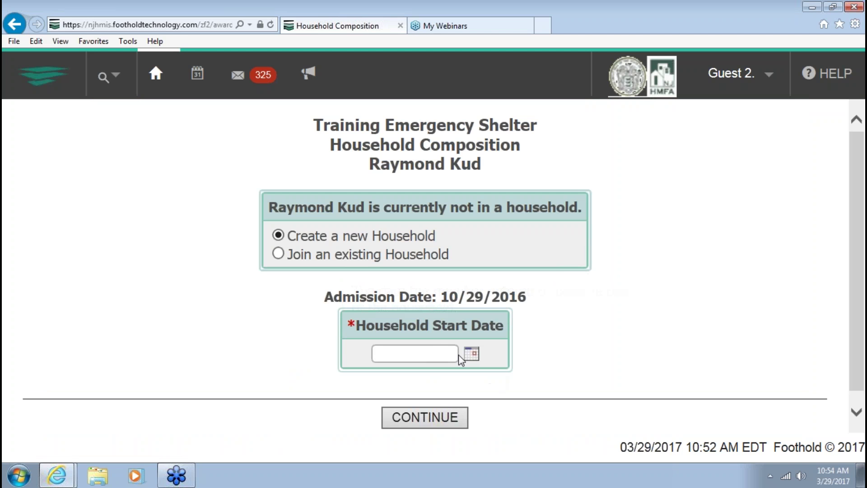
# Create a household starting 10/29/16 with no added members, then go back to Household Composition
pyautogui.click(431, 353)
pyautogui.write('10/29/16')
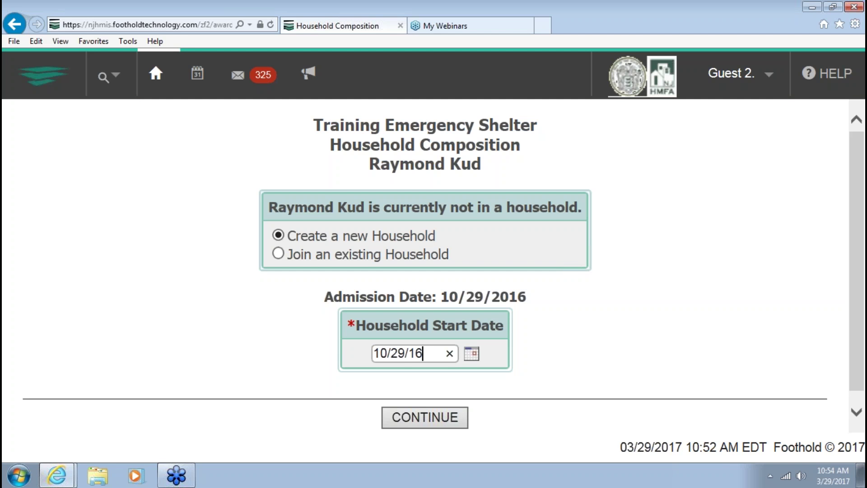
pyautogui.click(454, 413)
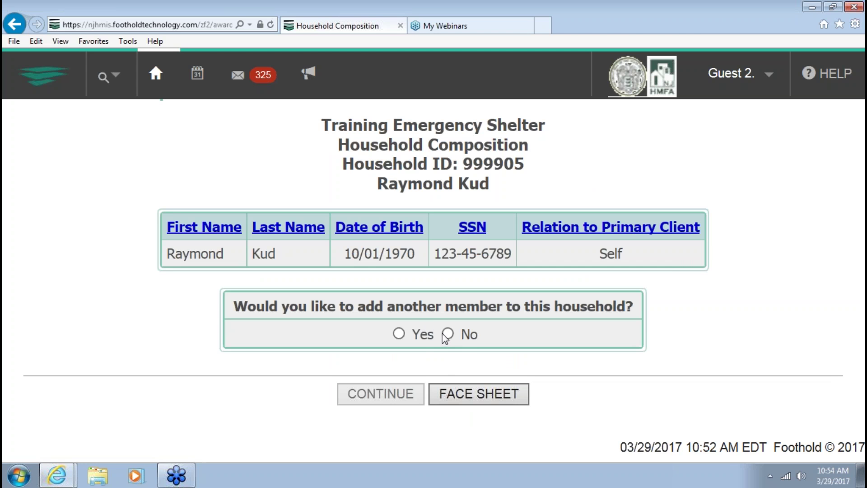
pyautogui.click(417, 394)
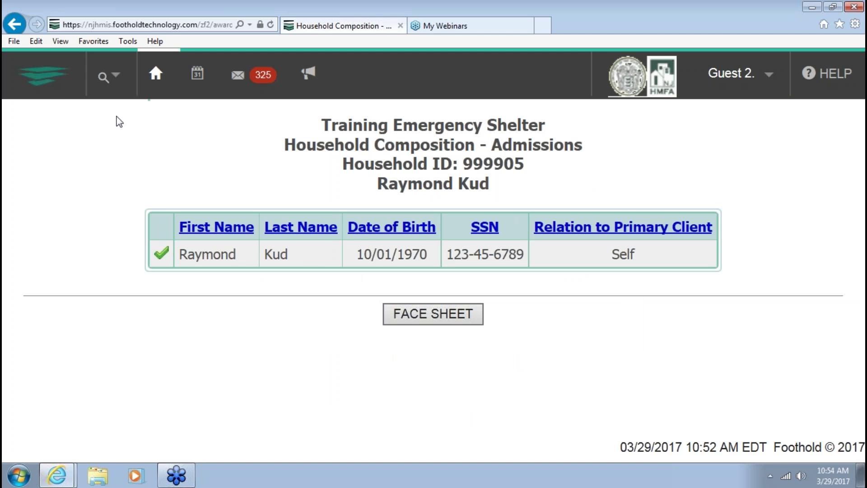
pyautogui.click(14, 24)
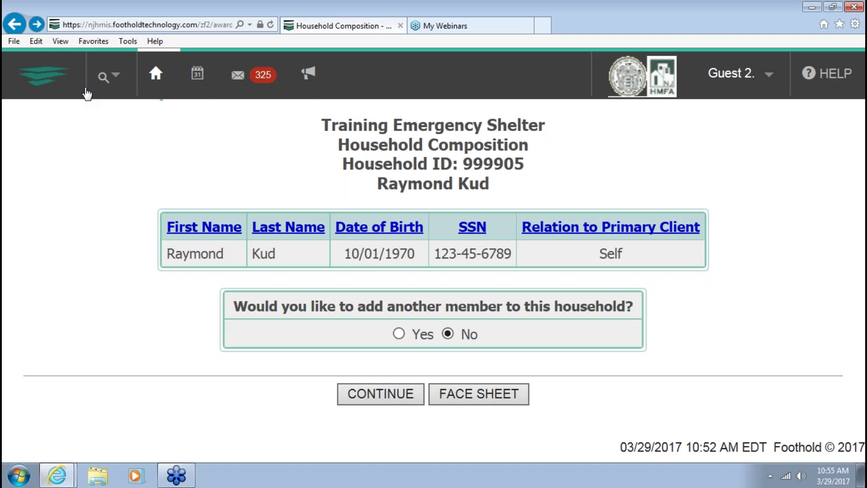
# Go to Charts > Services > Tri-County CoC Prioritization Tool for the new applicant and create a new one
pyautogui.click(165, 79)
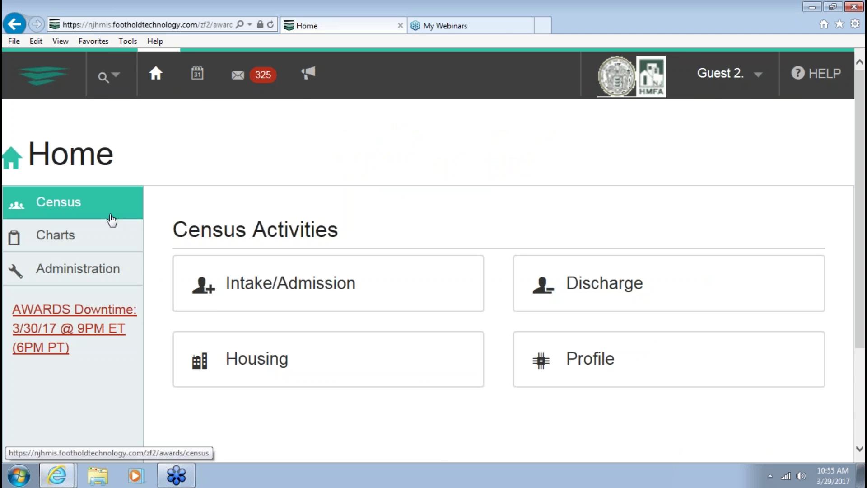
pyautogui.click(106, 236)
pyautogui.scroll(-3, 508, 365)
pyautogui.click(535, 374)
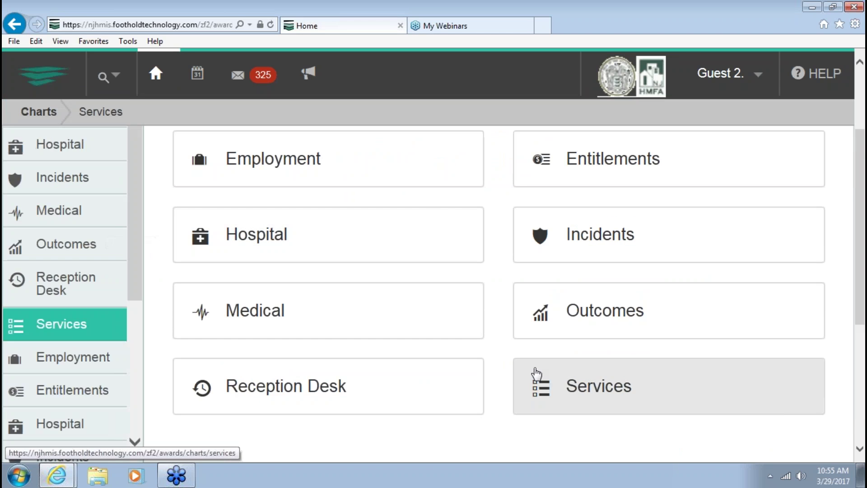
pyautogui.scroll(-1, 310, 276)
pyautogui.scroll(-3, 310, 275)
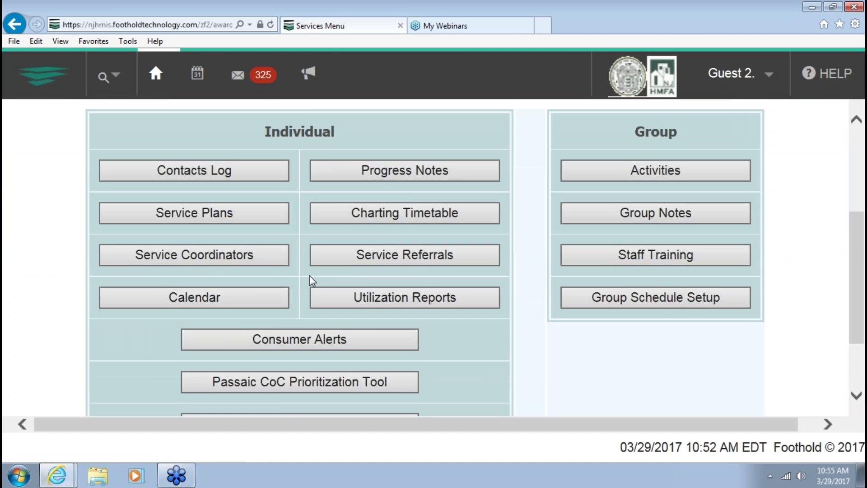
pyautogui.scroll(-1, 310, 276)
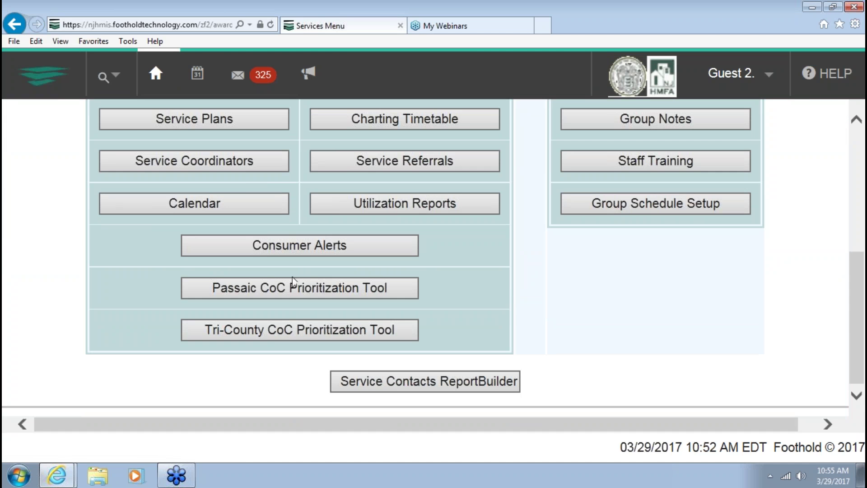
pyautogui.click(272, 330)
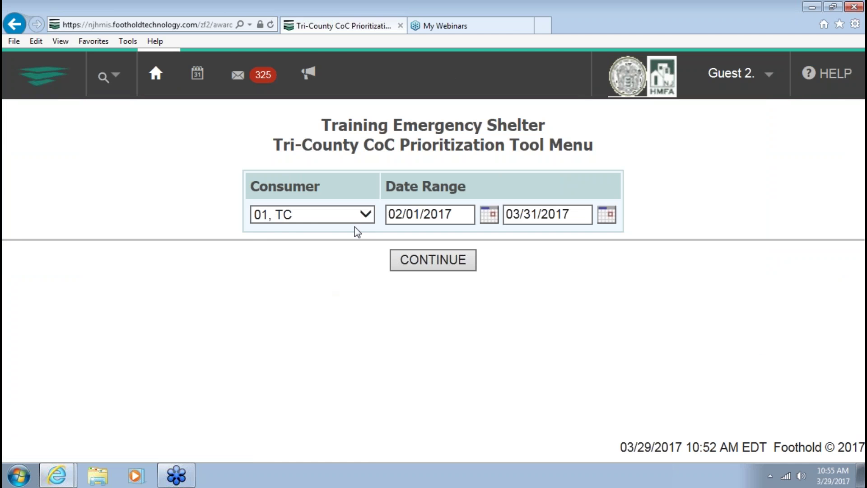
pyautogui.click(362, 218)
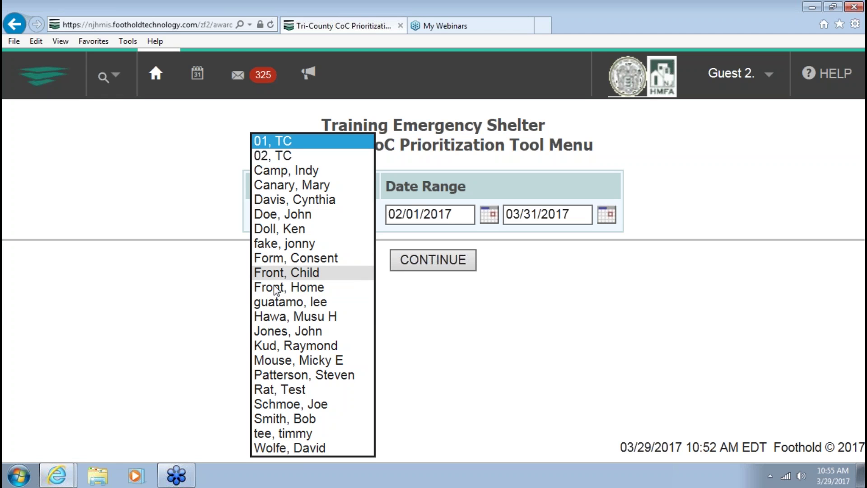
pyautogui.click(287, 346)
pyautogui.click(421, 266)
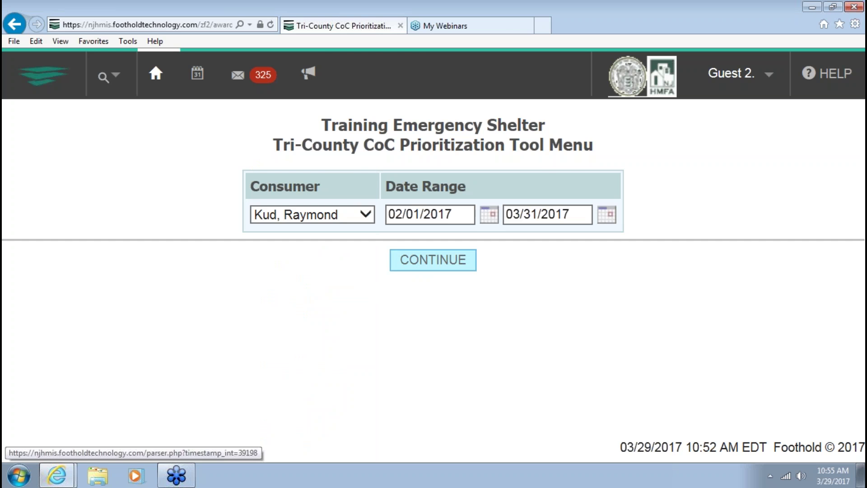
pyautogui.click(357, 248)
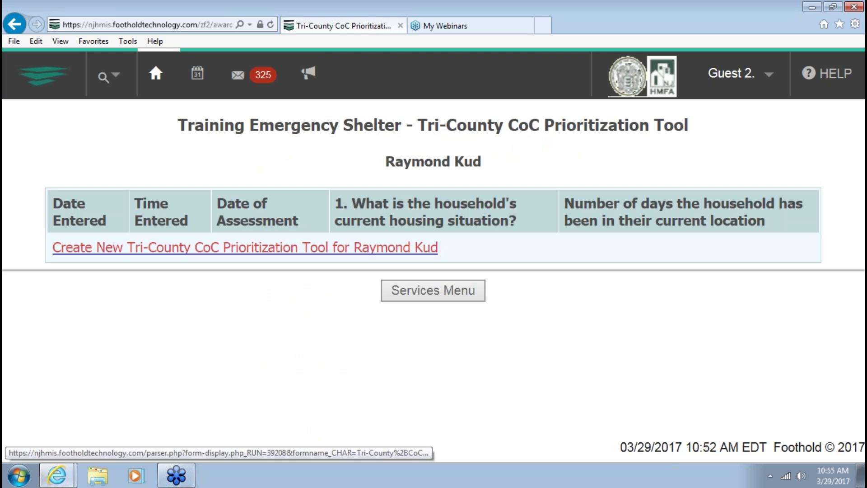
# Date the prioritization assessment 10/1/16
pyautogui.scroll(-15, 426, 266)
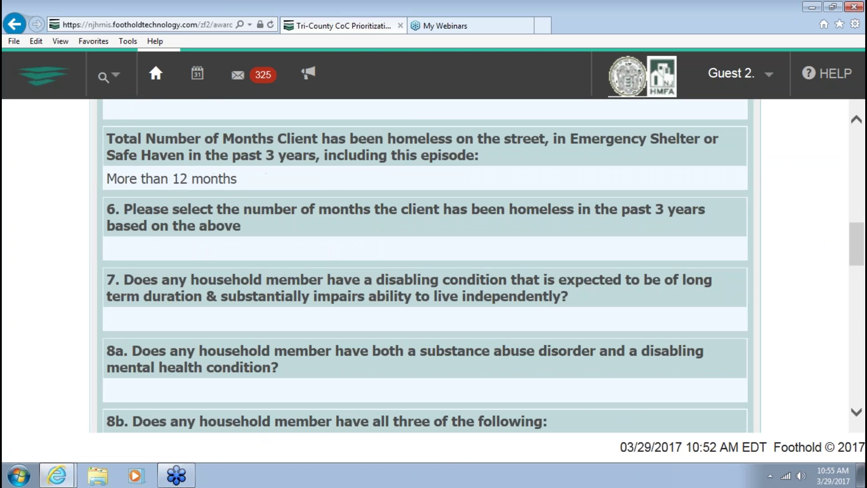
pyautogui.scroll(-3, 366, 316)
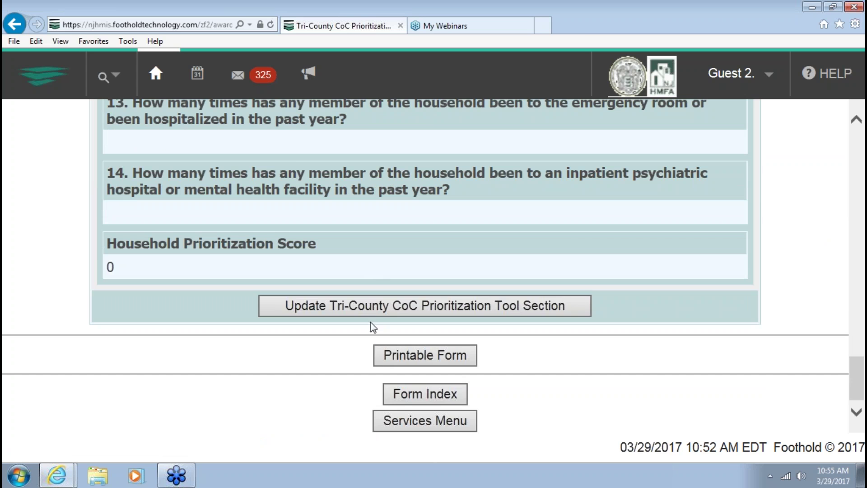
pyautogui.scroll(18, 366, 310)
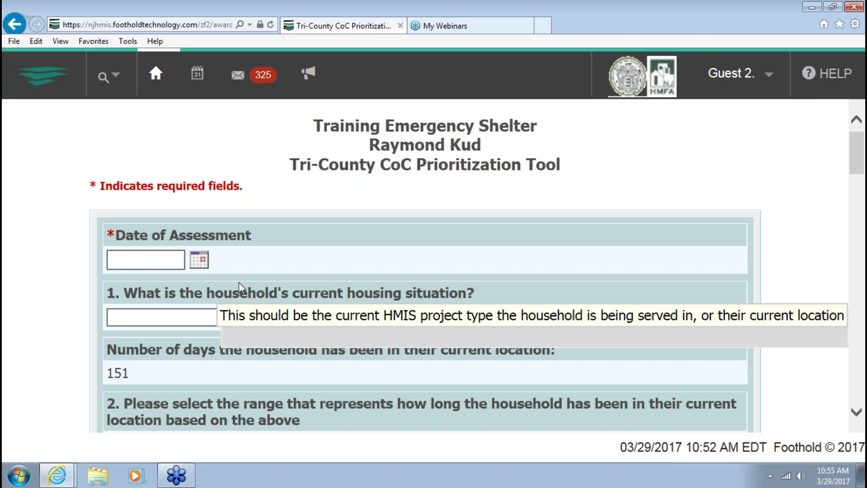
pyautogui.click(158, 263)
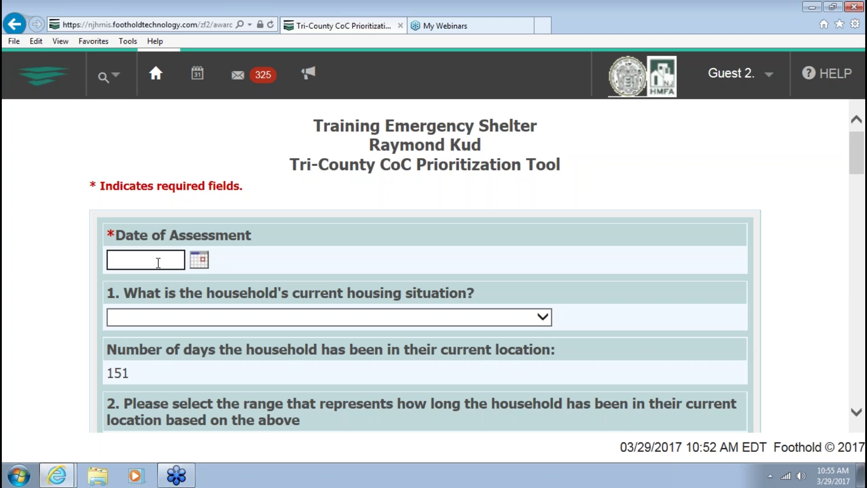
pyautogui.write('10/1/16')
pyautogui.click(231, 294)
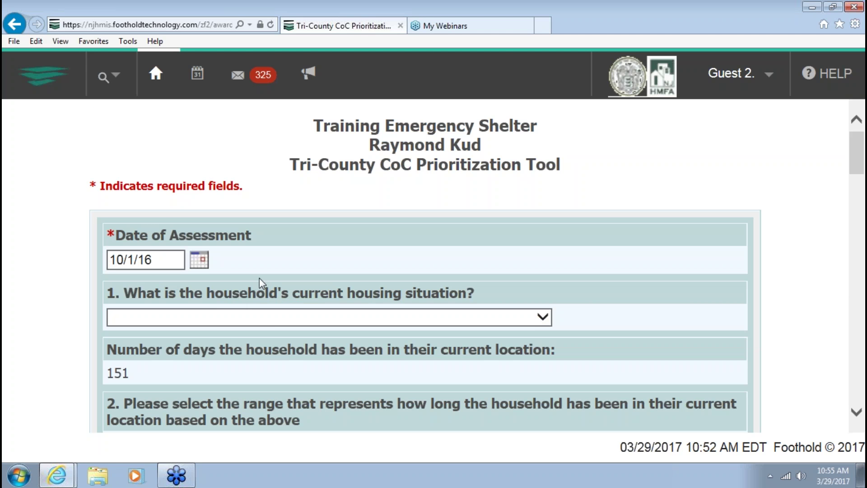
# Answer Q1 emergency shelter, Q2 91 days to 365 days, Q3 Place not meant for habitation
pyautogui.scroll(-2, 259, 278)
pyautogui.click(247, 216)
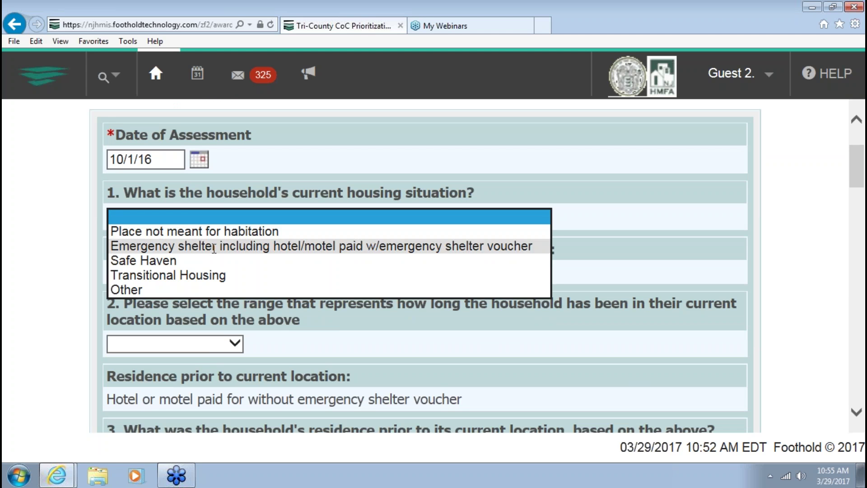
pyautogui.click(214, 247)
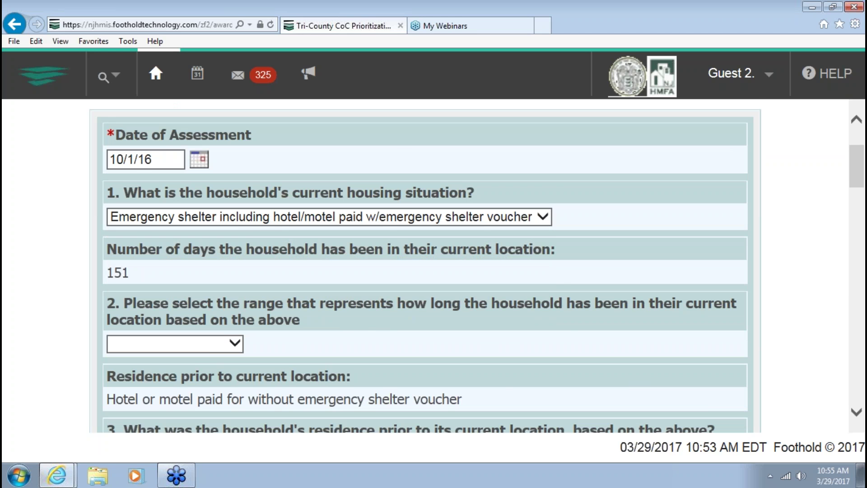
pyautogui.scroll(-3, 214, 246)
pyautogui.click(192, 194)
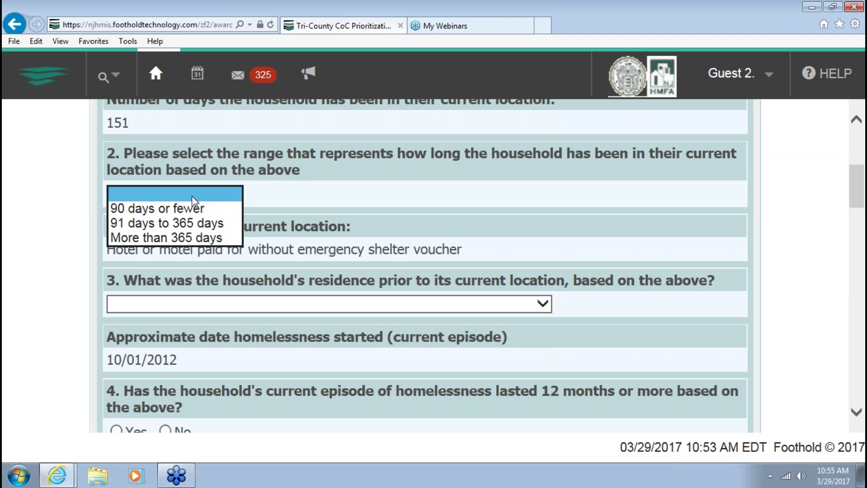
pyautogui.click(167, 223)
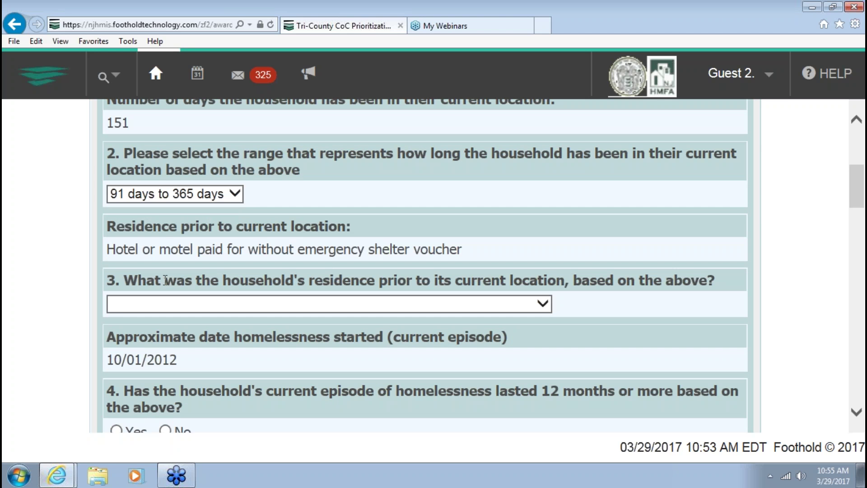
pyautogui.click(175, 303)
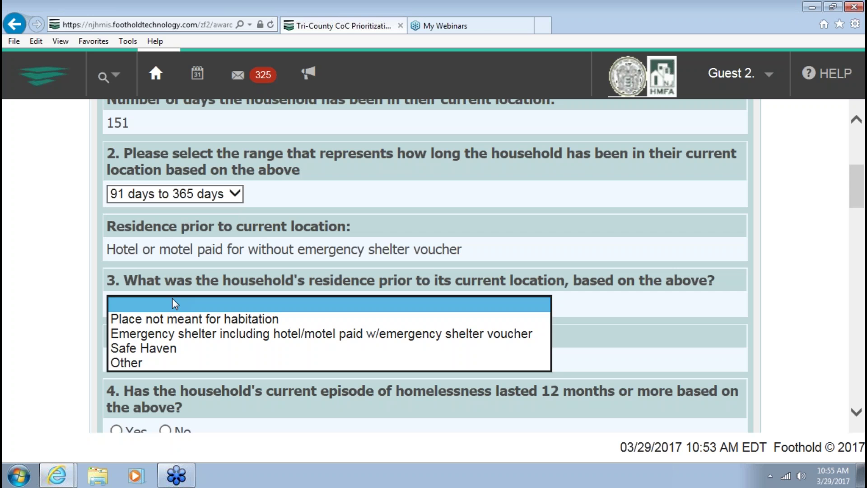
pyautogui.click(160, 321)
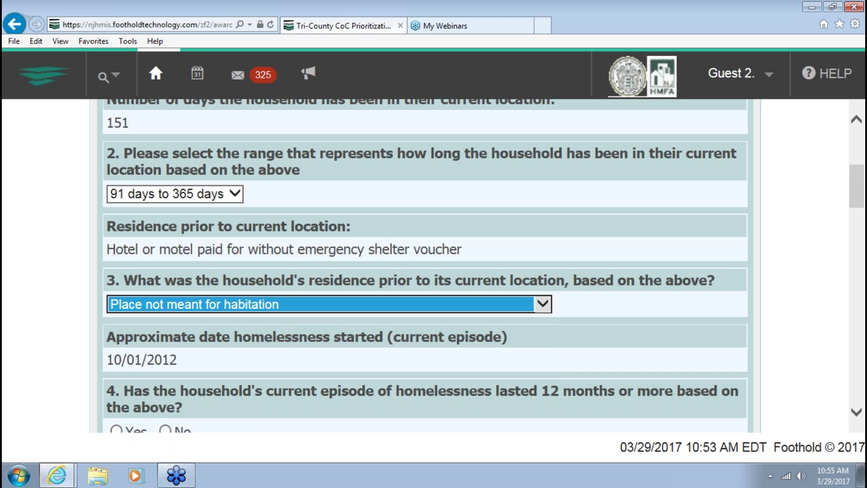
pyautogui.scroll(-2, 160, 321)
pyautogui.scroll(-2, 234, 327)
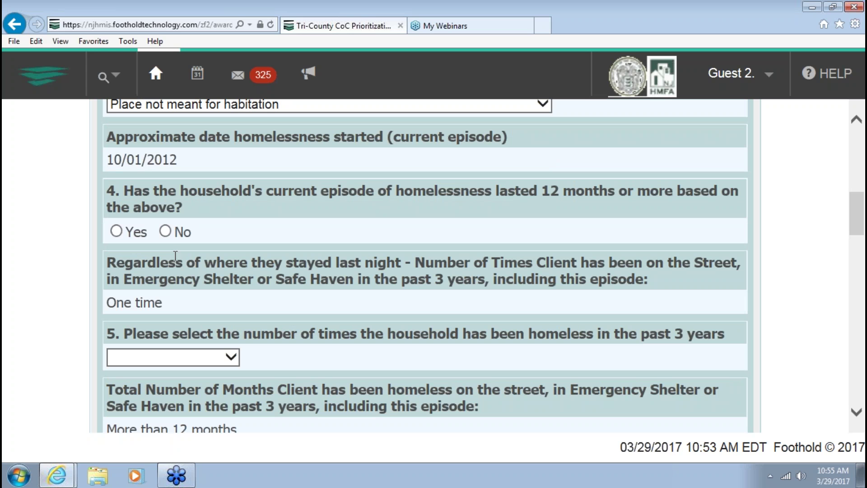
# Answer Q5 with 1 time homeless and Q6 with 12 or more months homeless
pyautogui.scroll(-2, 424, 266)
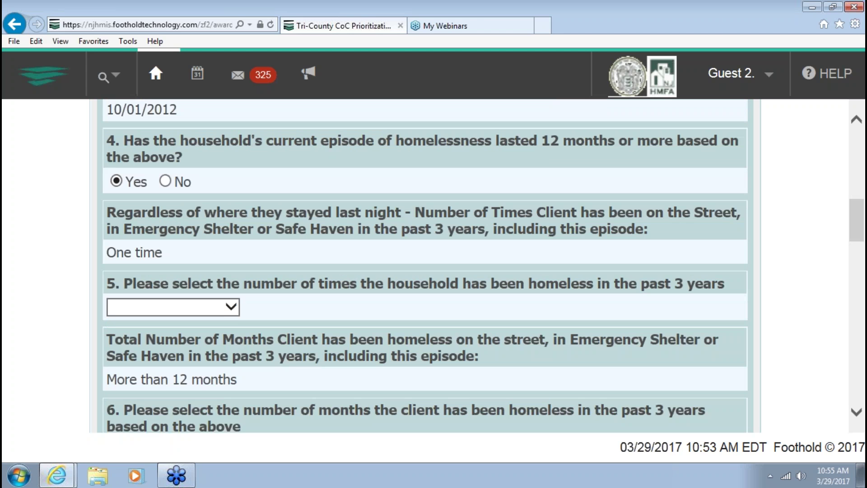
pyautogui.click(161, 258)
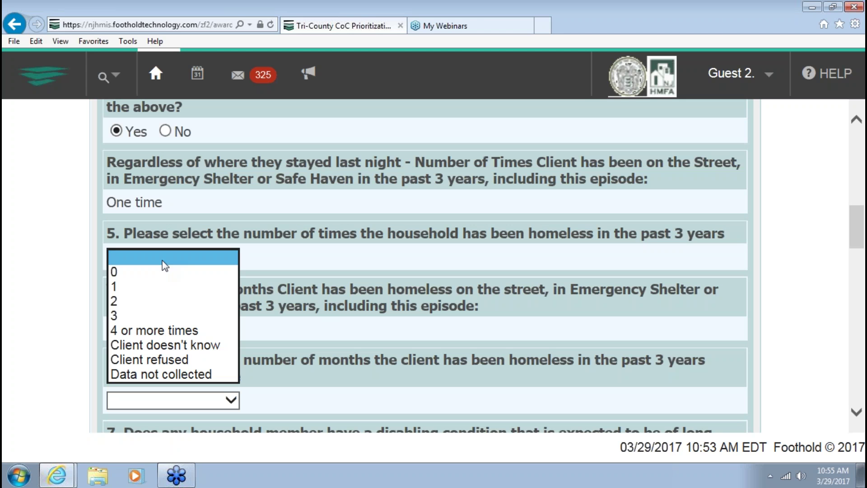
pyautogui.press('Down')
pyautogui.press('Down')
pyautogui.press('Return')
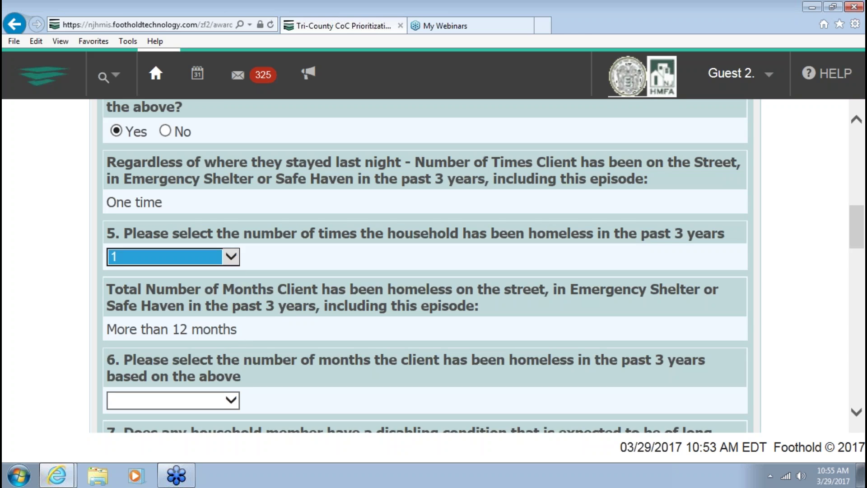
pyautogui.scroll(-1, 425, 266)
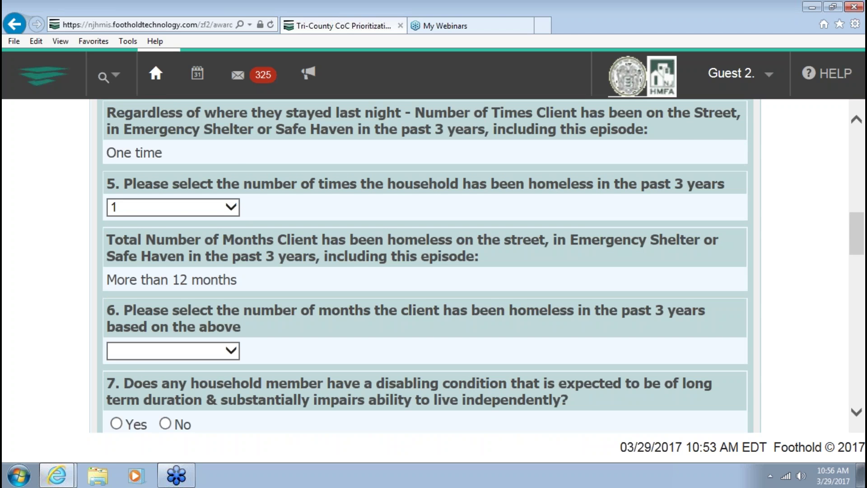
pyautogui.scroll(-1, 144, 302)
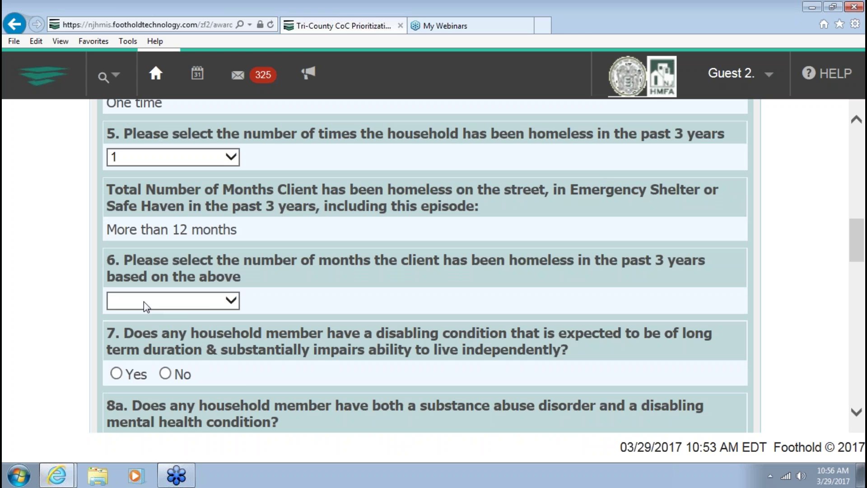
pyautogui.click(206, 305)
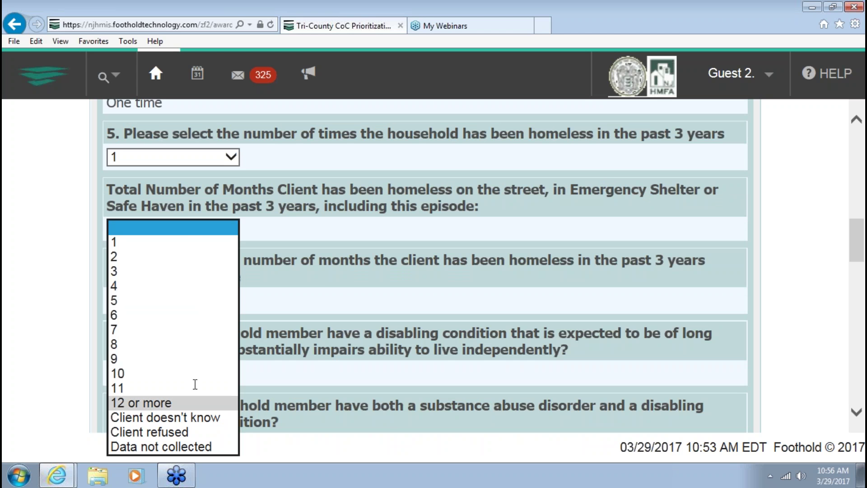
pyautogui.click(172, 402)
# Answer No to Q7, 8a, 8b and Q9 on disabling conditions and chronic homelessness
pyautogui.scroll(-3, 235, 343)
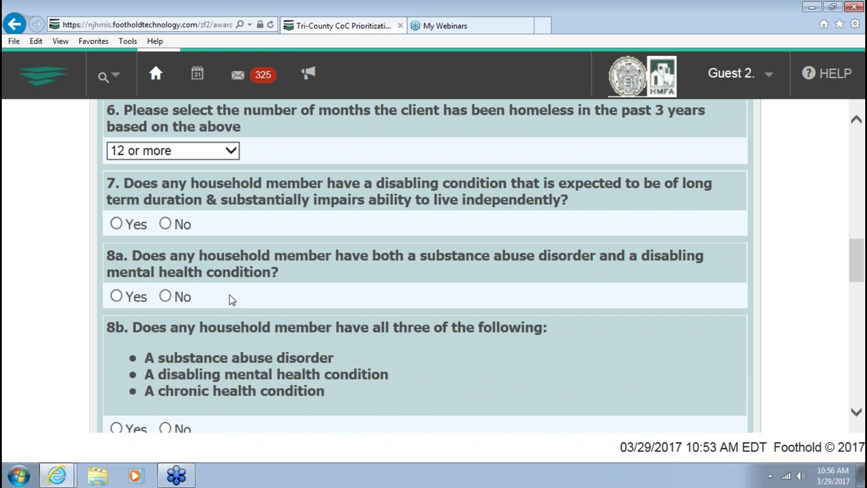
pyautogui.click(166, 224)
pyautogui.scroll(-3, 267, 238)
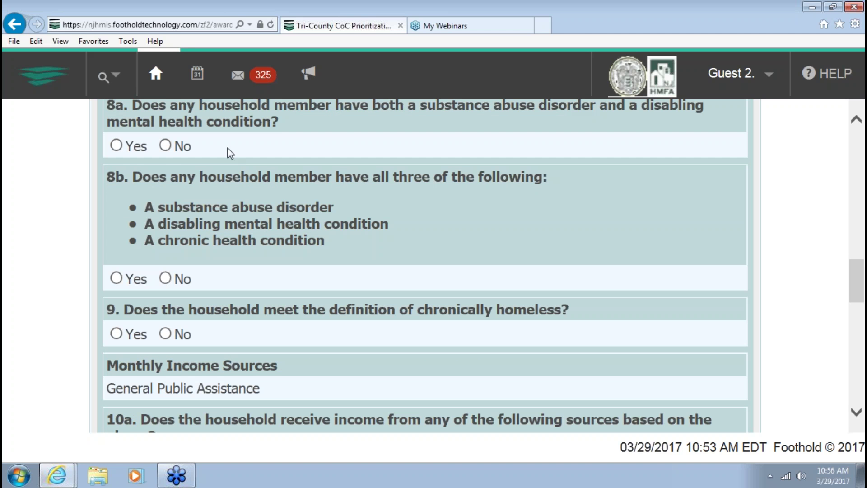
pyautogui.click(166, 145)
pyautogui.click(166, 278)
pyautogui.click(165, 335)
pyautogui.scroll(-5, 201, 320)
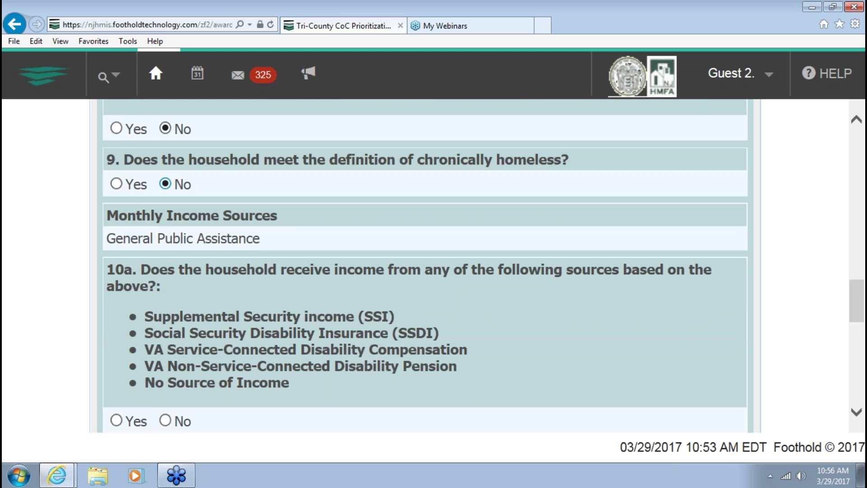
# Answer No to 10a income sources and Yes to 10b monthly income under $800
pyautogui.scroll(-1, 202, 320)
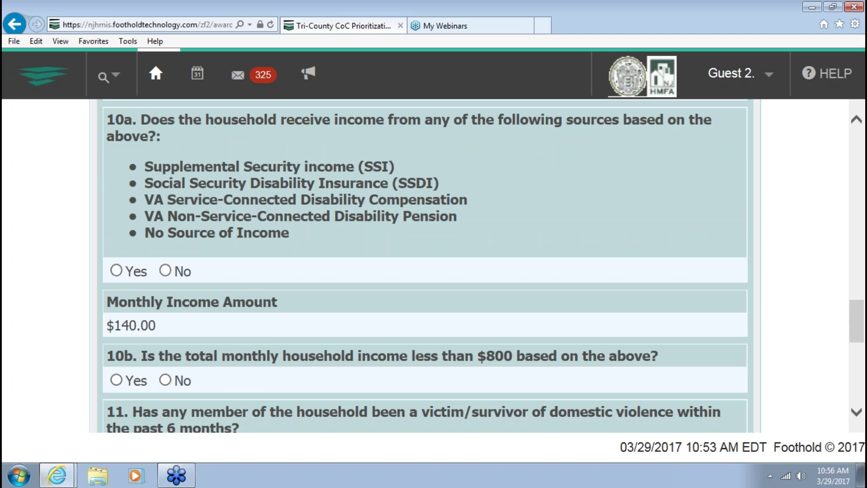
pyautogui.click(165, 272)
pyautogui.scroll(-3, 261, 264)
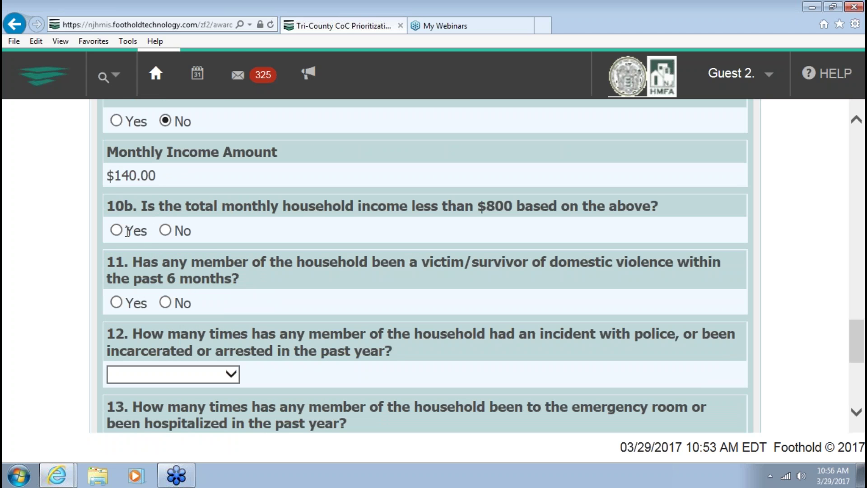
pyautogui.click(117, 231)
pyautogui.scroll(-3, 262, 317)
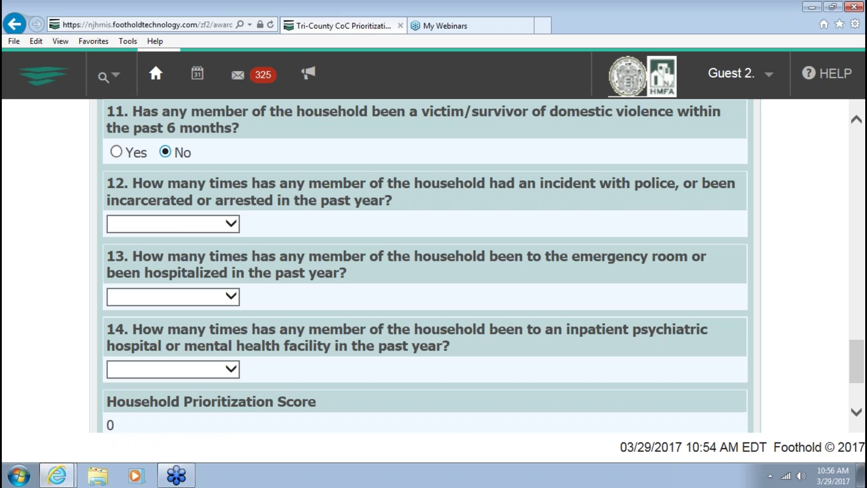
# Record 0 police incidents, ER visits and psychiatric stays, then save the tool
pyautogui.click(180, 231)
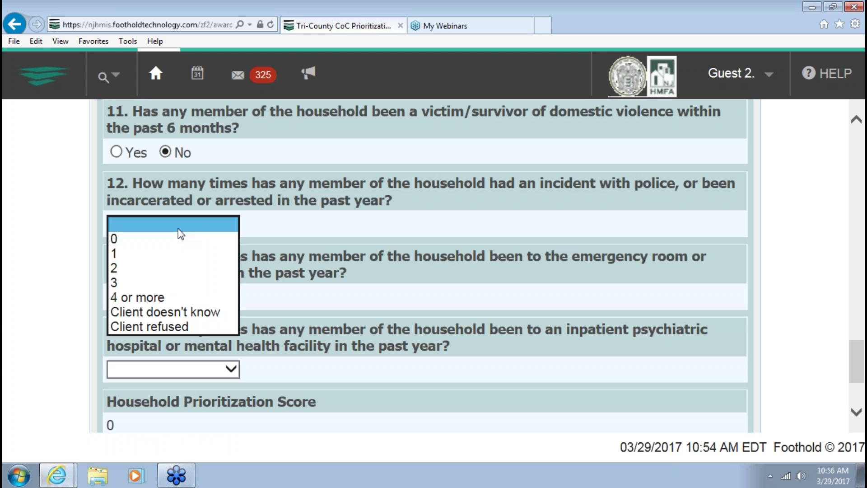
pyautogui.click(149, 239)
pyautogui.click(165, 298)
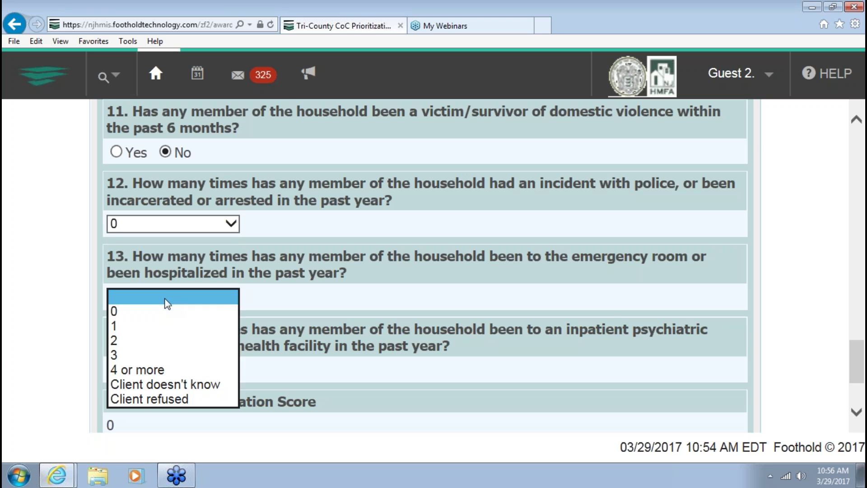
pyautogui.click(140, 311)
pyautogui.scroll(-2, 183, 283)
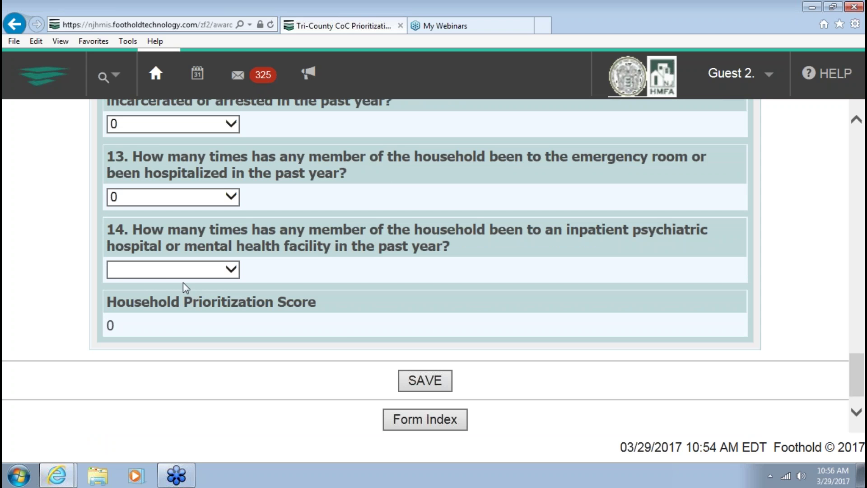
pyautogui.click(175, 272)
pyautogui.click(149, 282)
pyautogui.click(408, 379)
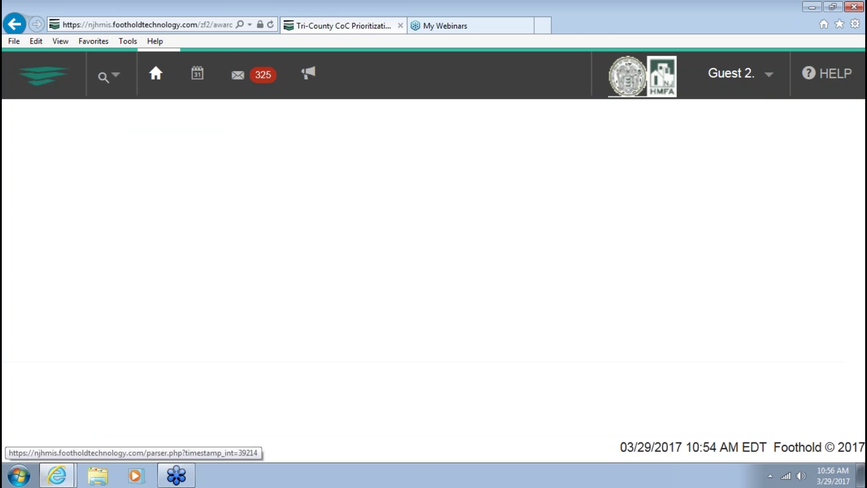
# Check the Household Prioritization Score of 13, log out of AWARDS, and switch to My Webinars
pyautogui.scroll(-10, 425, 266)
pyautogui.scroll(-15, 259, 389)
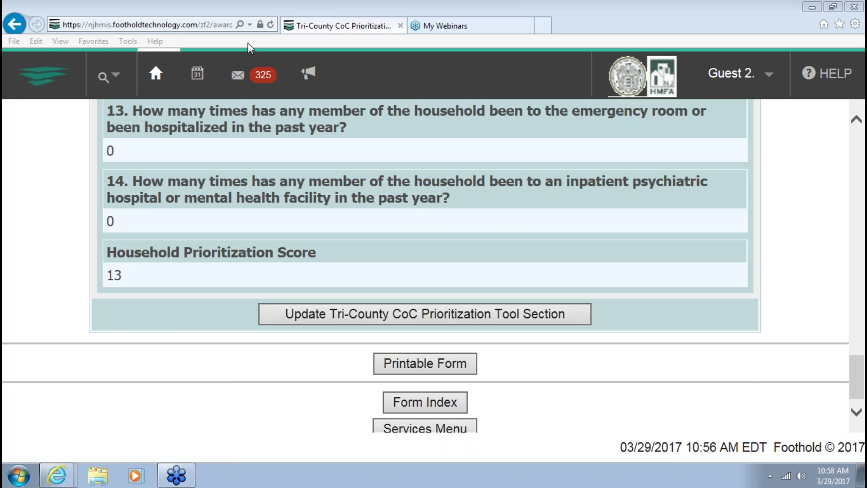
pyautogui.click(160, 74)
pyautogui.click(752, 80)
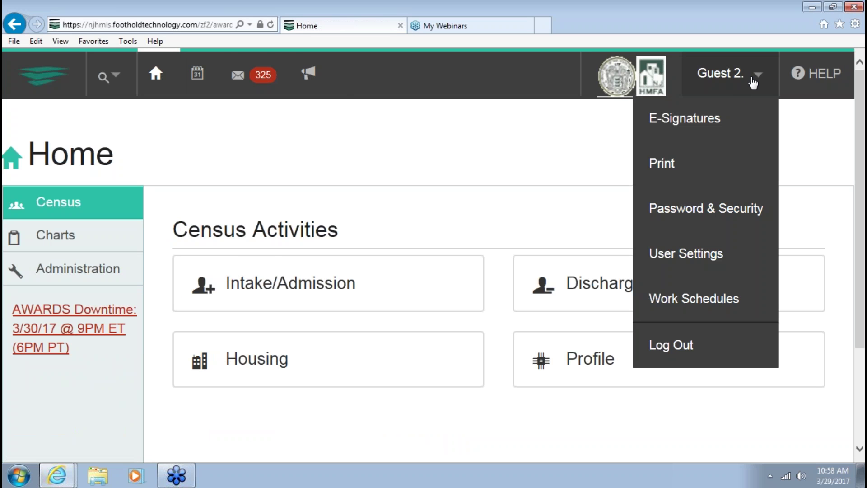
pyautogui.click(693, 344)
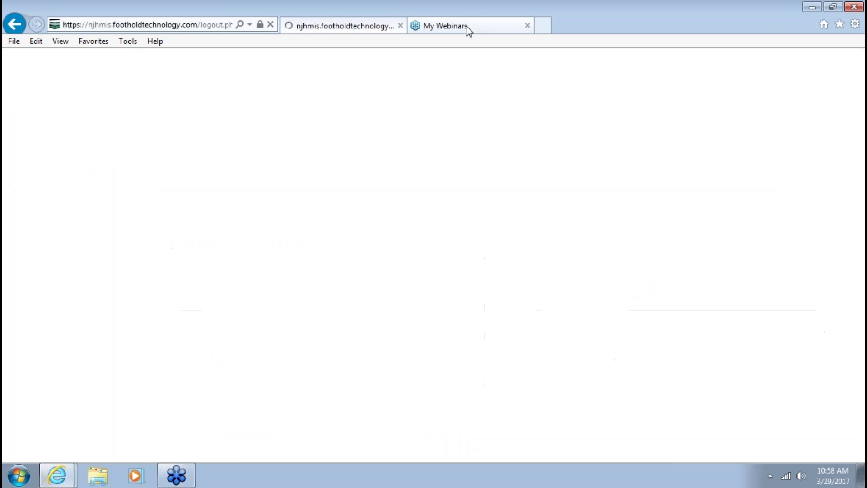
pyautogui.click(470, 34)
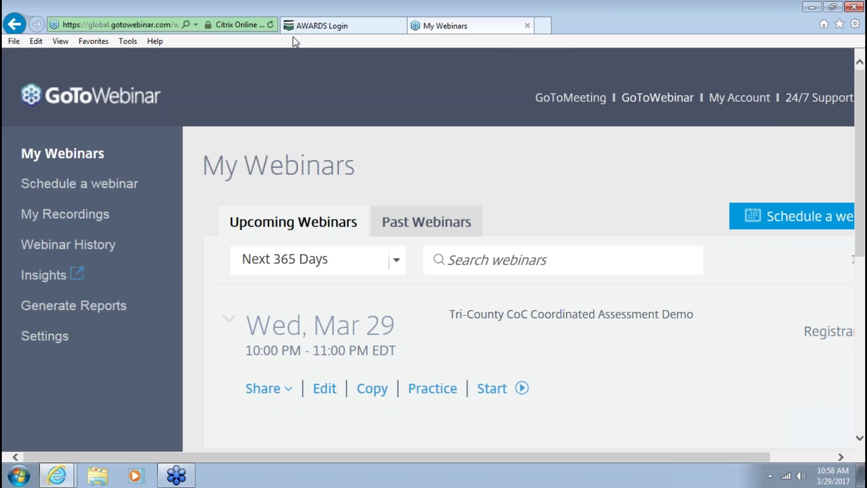